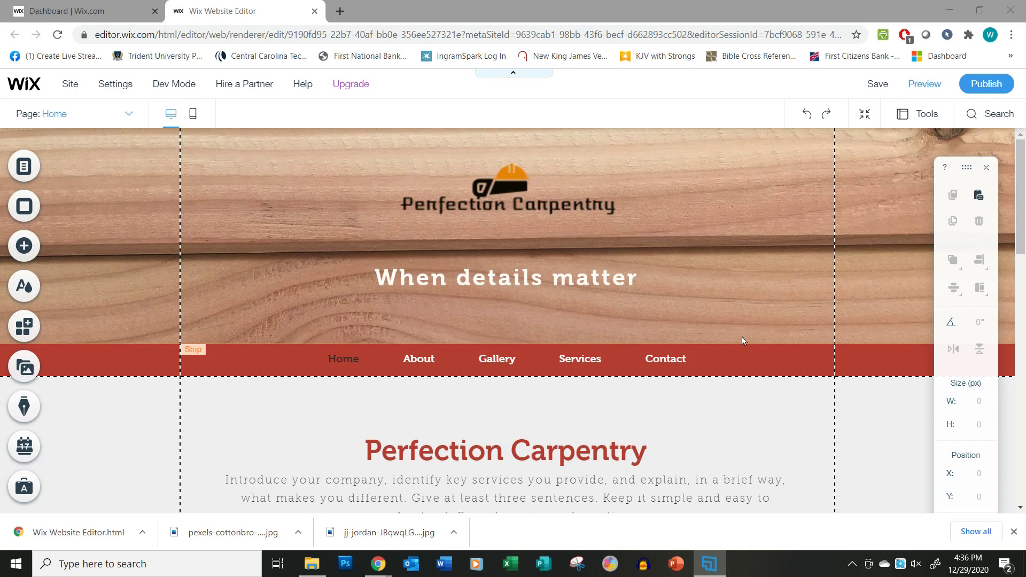
Select the site's navigation menu and open the Page: Home list showing bookings and member pages.
{"action": "scroll", "coordinate": [742, 340], "scroll_direction": "down", "scroll_amount": 7}
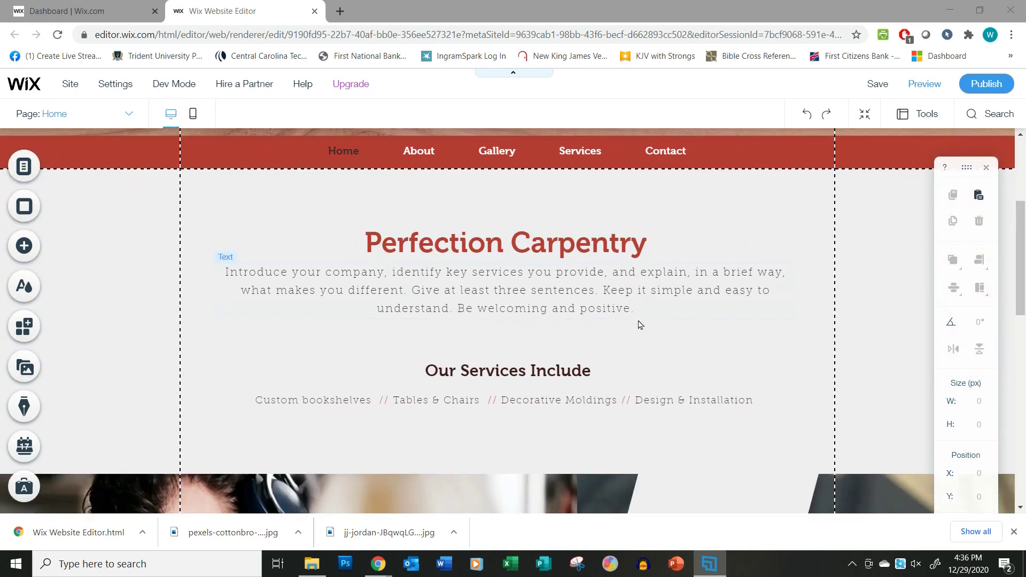
{"action": "scroll", "coordinate": [639, 325], "scroll_direction": "down", "scroll_amount": 9}
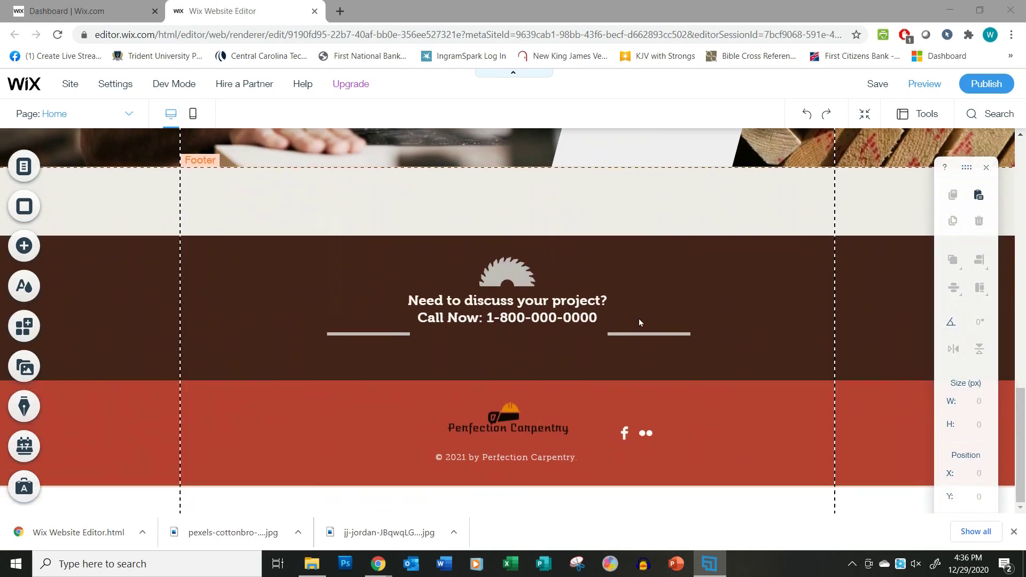
{"action": "scroll", "coordinate": [532, 416], "scroll_direction": "up", "scroll_amount": 15}
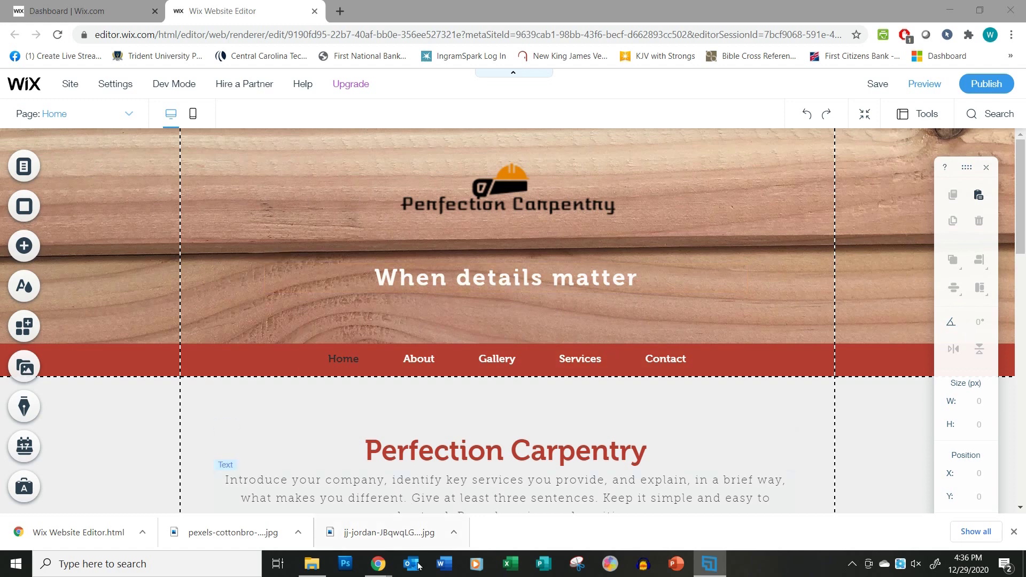
{"action": "mouse_move", "coordinate": [376, 573]}
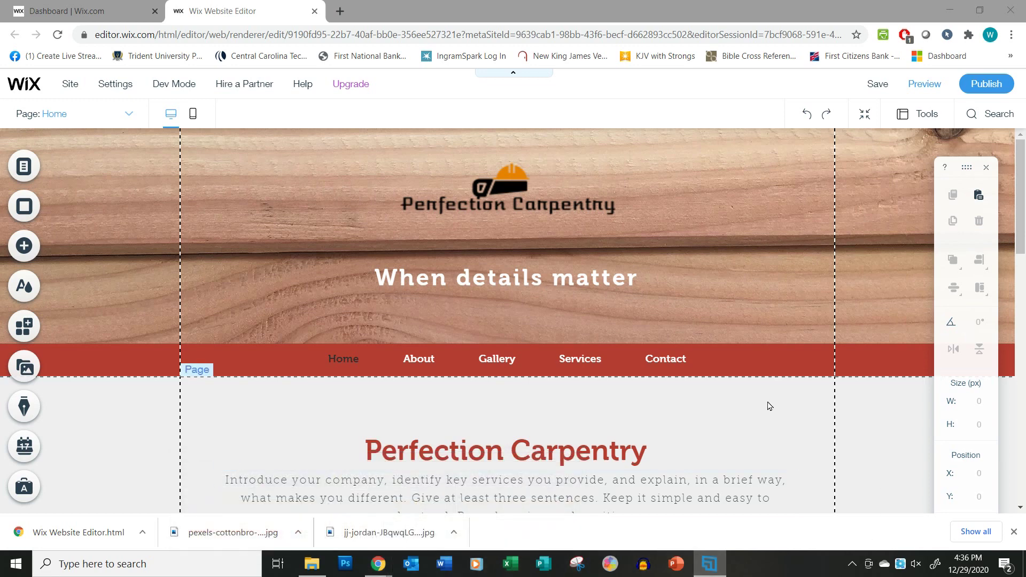
{"action": "left_click", "coordinate": [644, 398]}
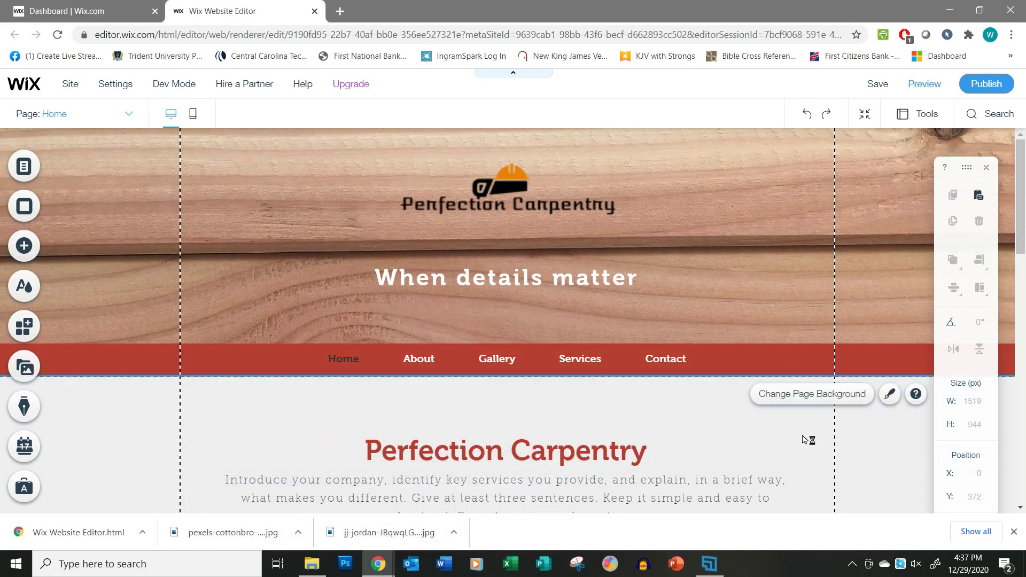
{"action": "left_click", "coordinate": [455, 359]}
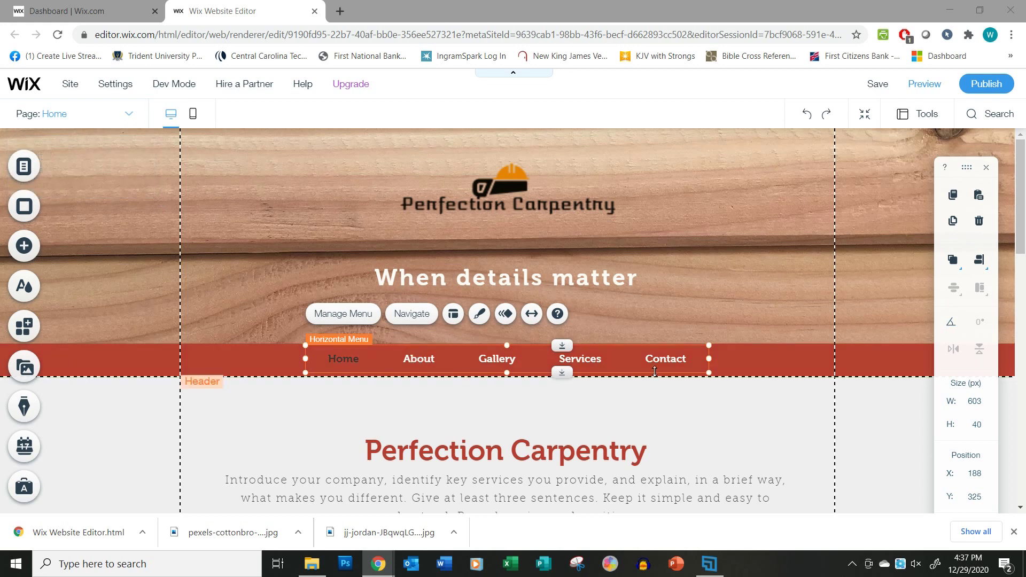
{"action": "left_click", "coordinate": [132, 116]}
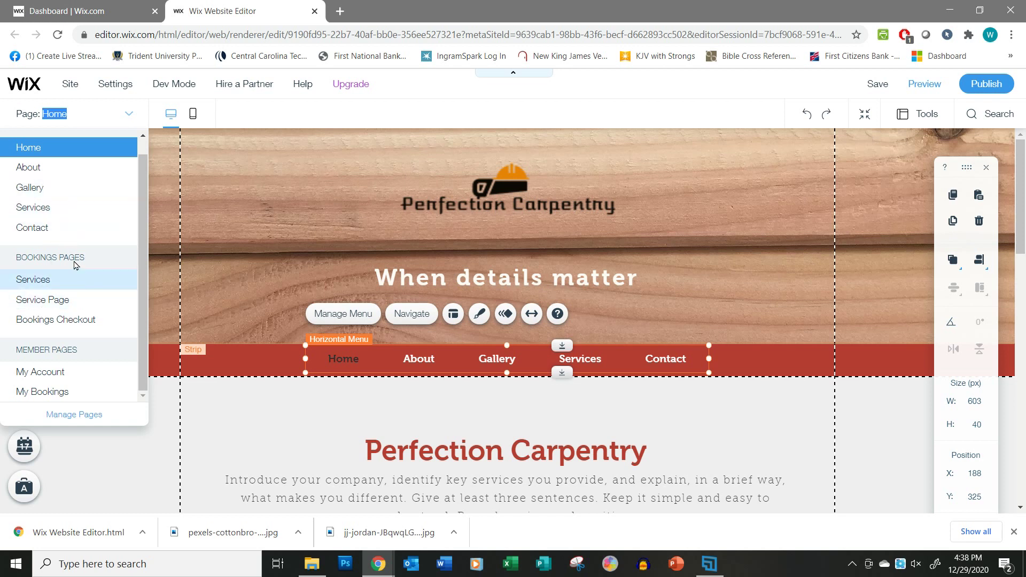
Open Manage Pages and look through the member signup, bookings and member page groups.
{"action": "left_click", "coordinate": [73, 415]}
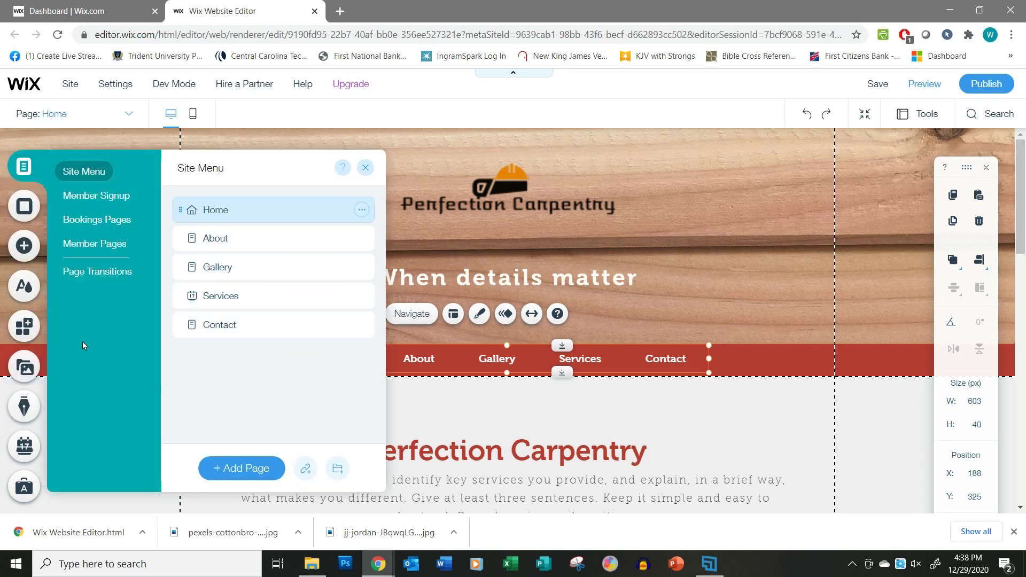
{"action": "left_click", "coordinate": [98, 196]}
{"action": "left_click", "coordinate": [107, 223]}
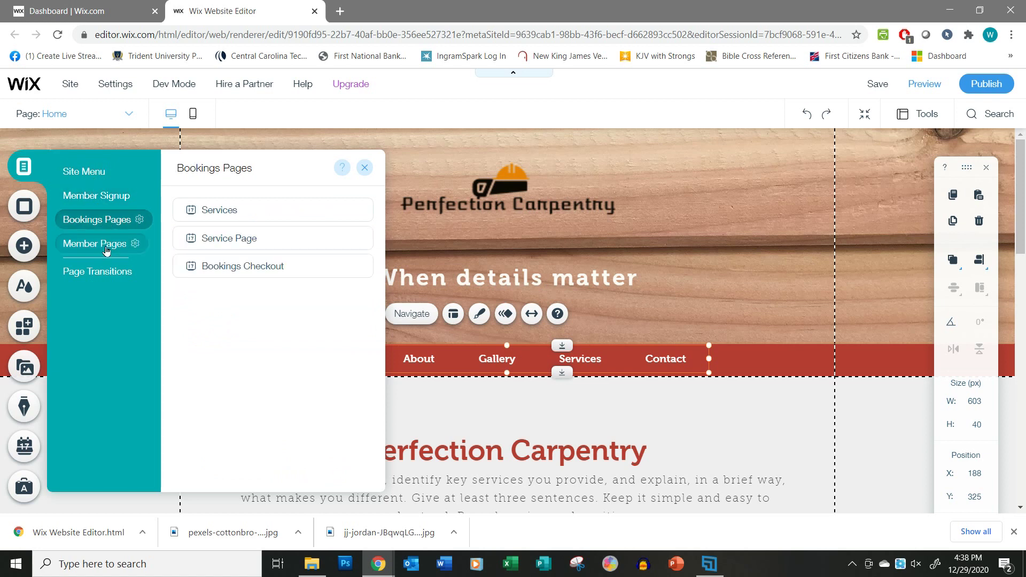
{"action": "left_click", "coordinate": [105, 247]}
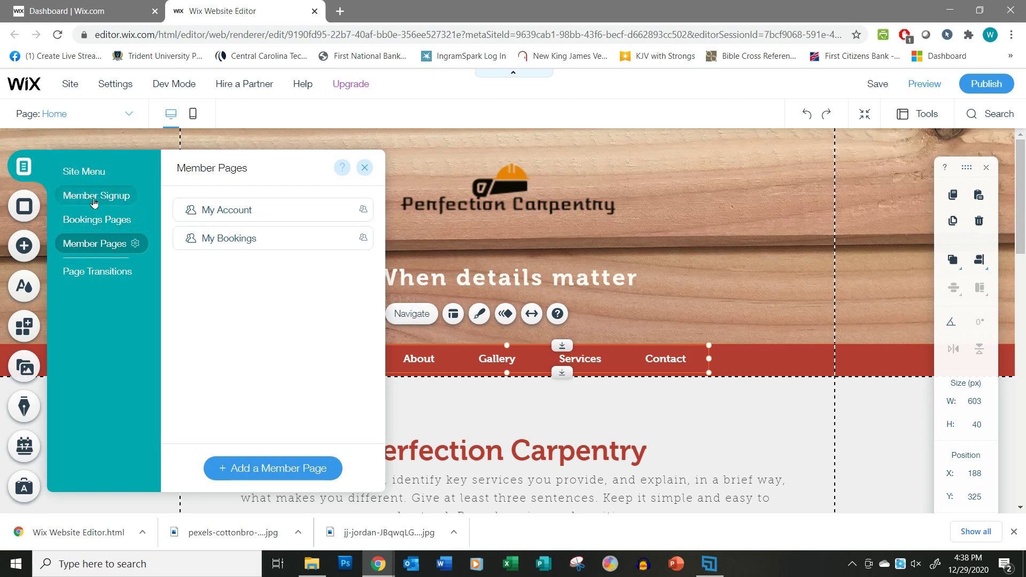
{"action": "left_click", "coordinate": [99, 172]}
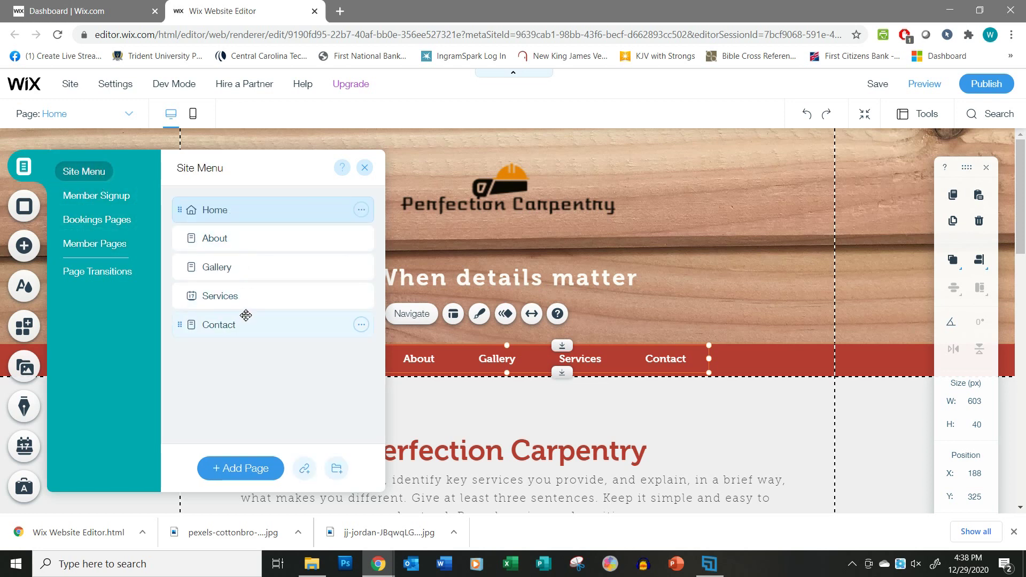
Delete the Bookings Pages through their gear menu with Delete Bookings, confirming the deletion.
{"action": "left_click", "coordinate": [111, 198]}
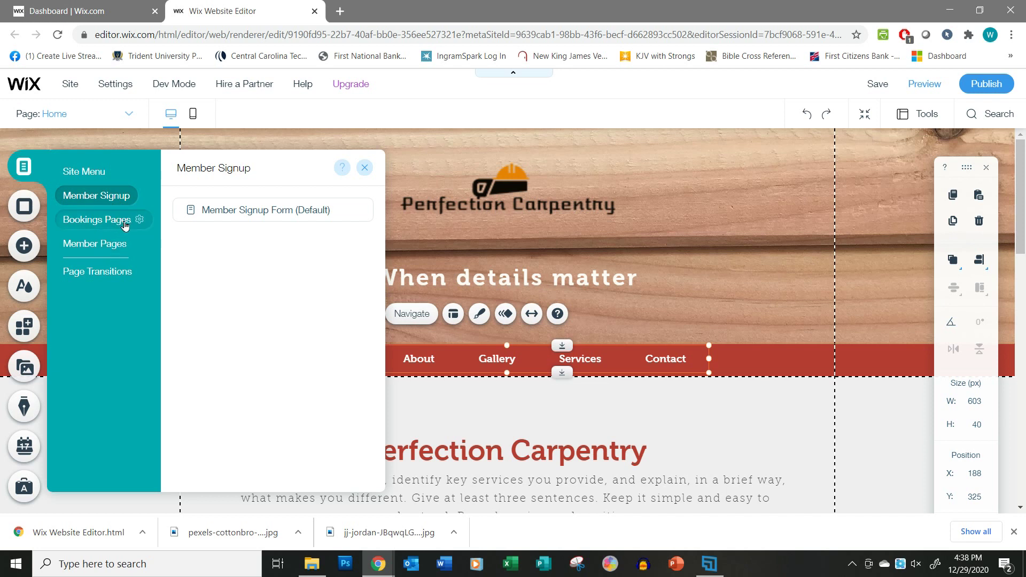
{"action": "left_click", "coordinate": [124, 224]}
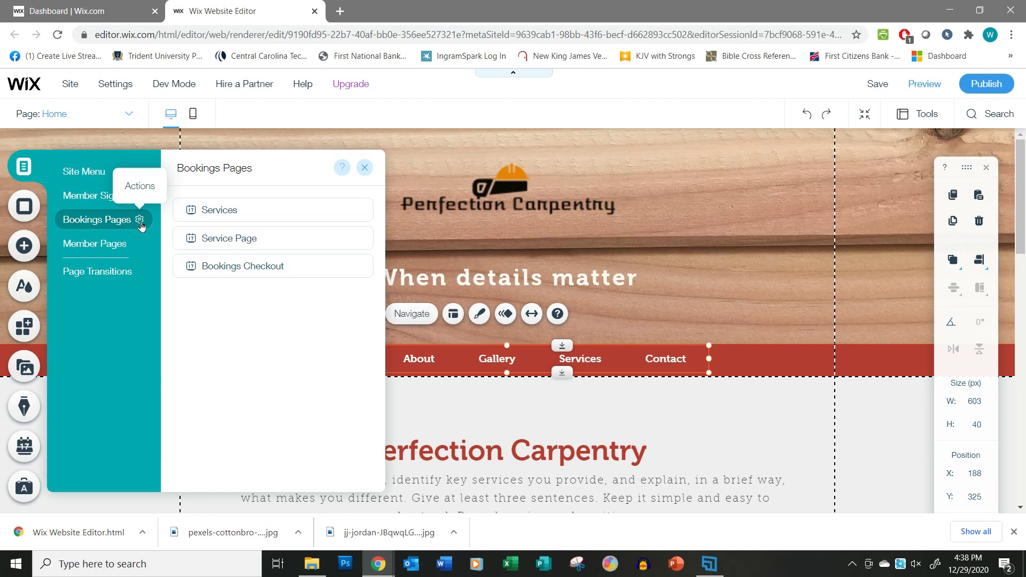
{"action": "left_click", "coordinate": [140, 225]}
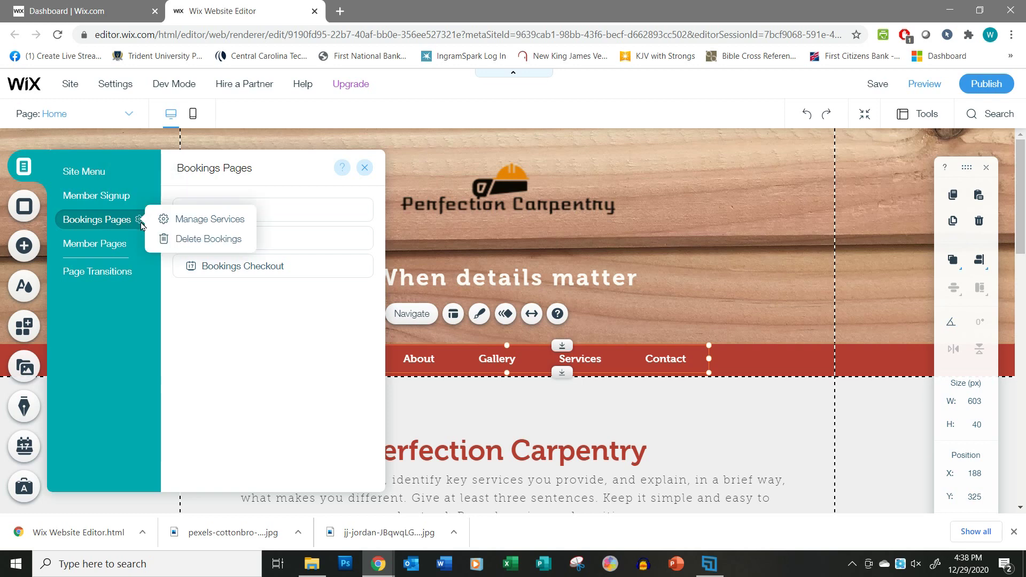
{"action": "left_click", "coordinate": [190, 244]}
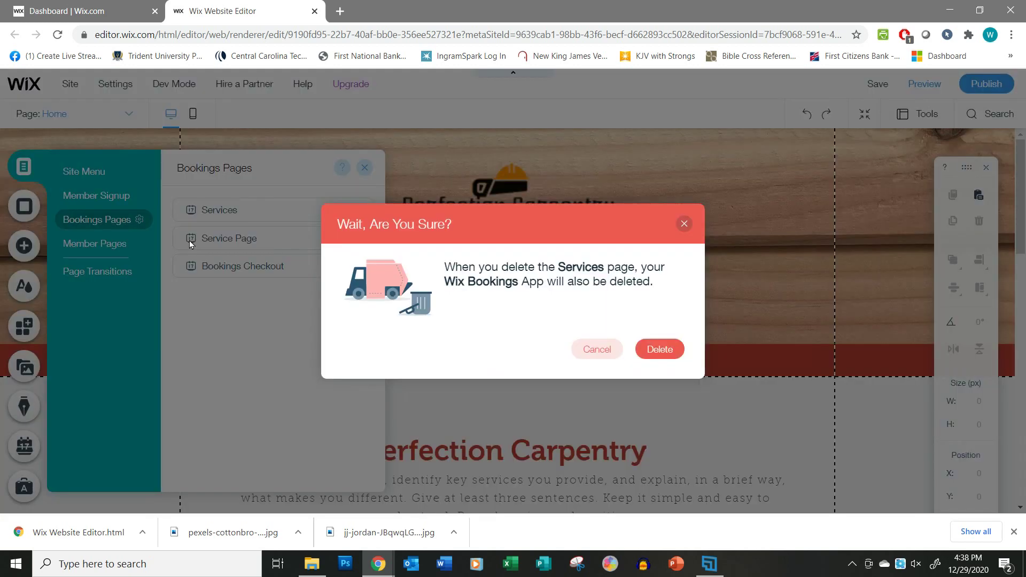
{"action": "left_click", "coordinate": [662, 351]}
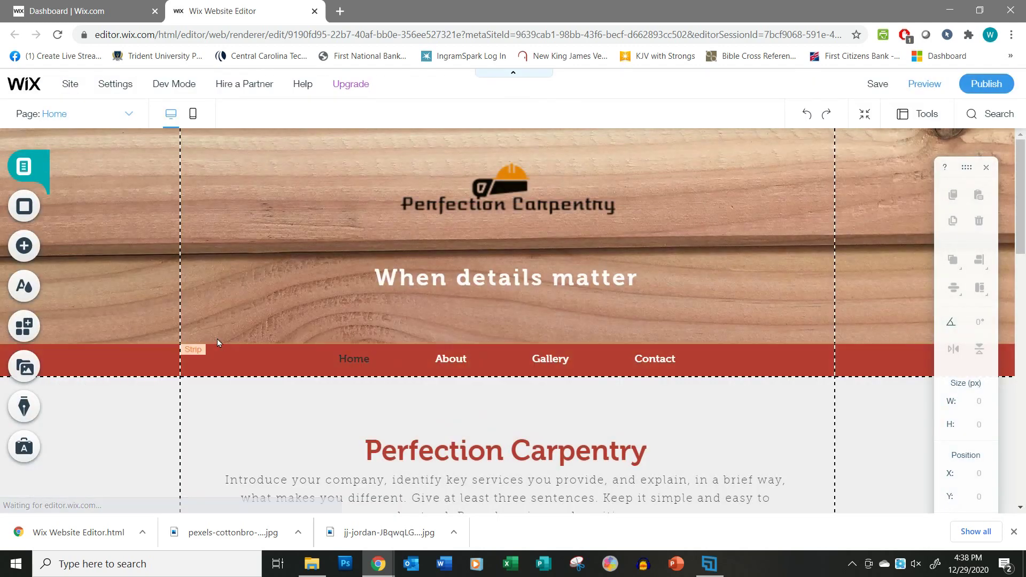
Delete the Member's Area from Manage Pages through the Member Pages gear and confirm.
{"action": "left_click", "coordinate": [130, 115]}
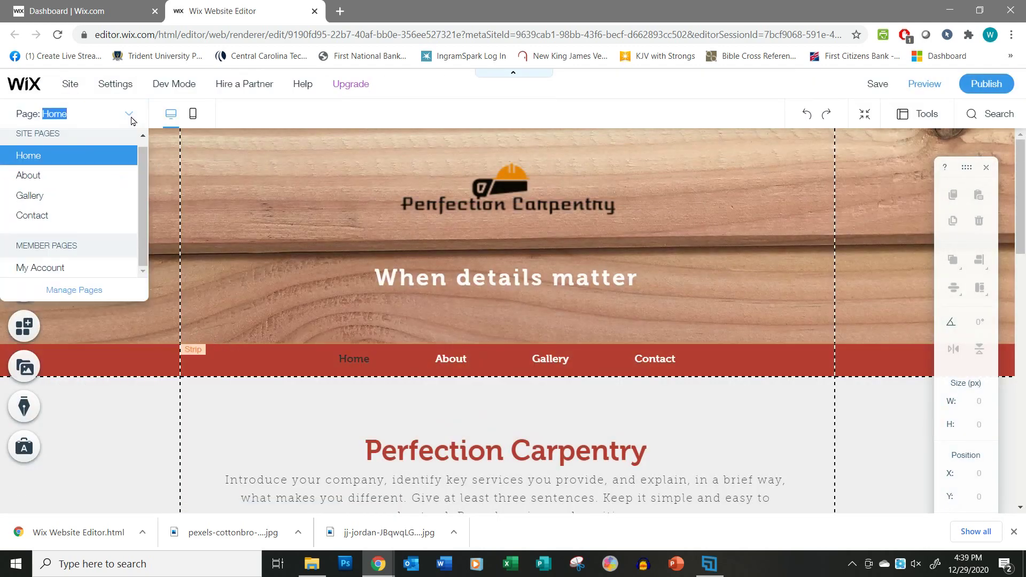
{"action": "left_click", "coordinate": [76, 292]}
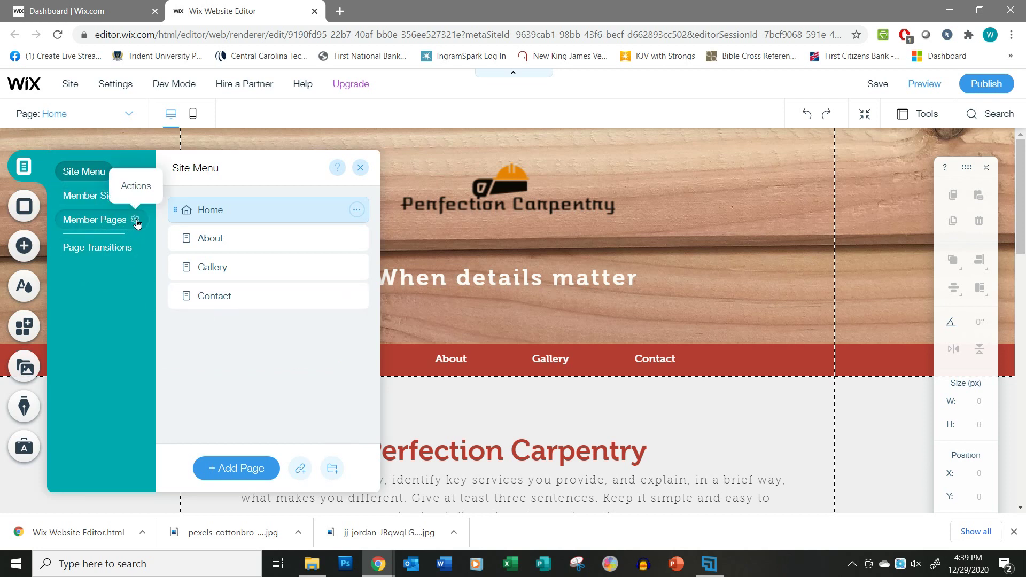
{"action": "left_click", "coordinate": [136, 223]}
{"action": "left_click", "coordinate": [198, 301]}
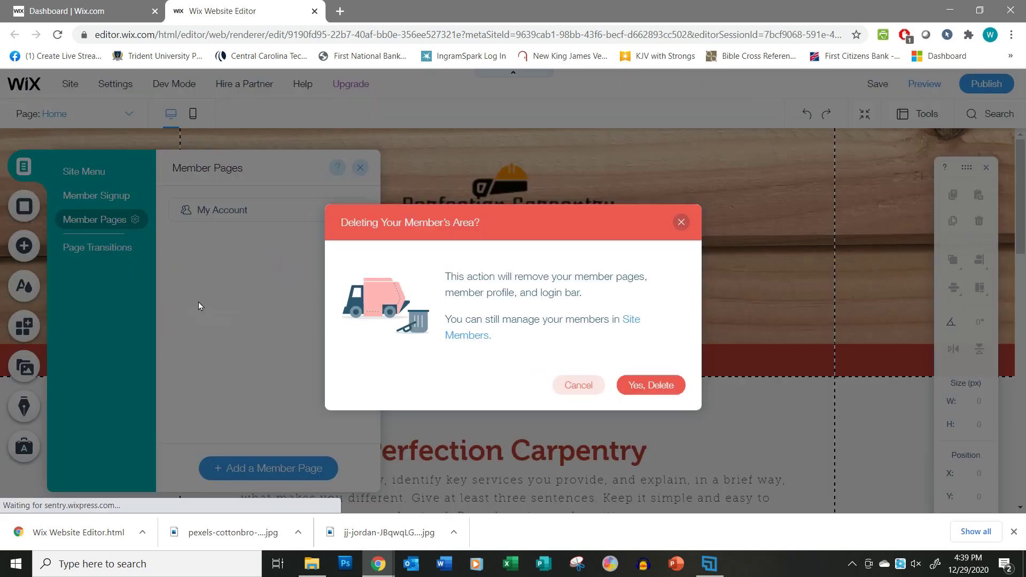
{"action": "left_click", "coordinate": [656, 386]}
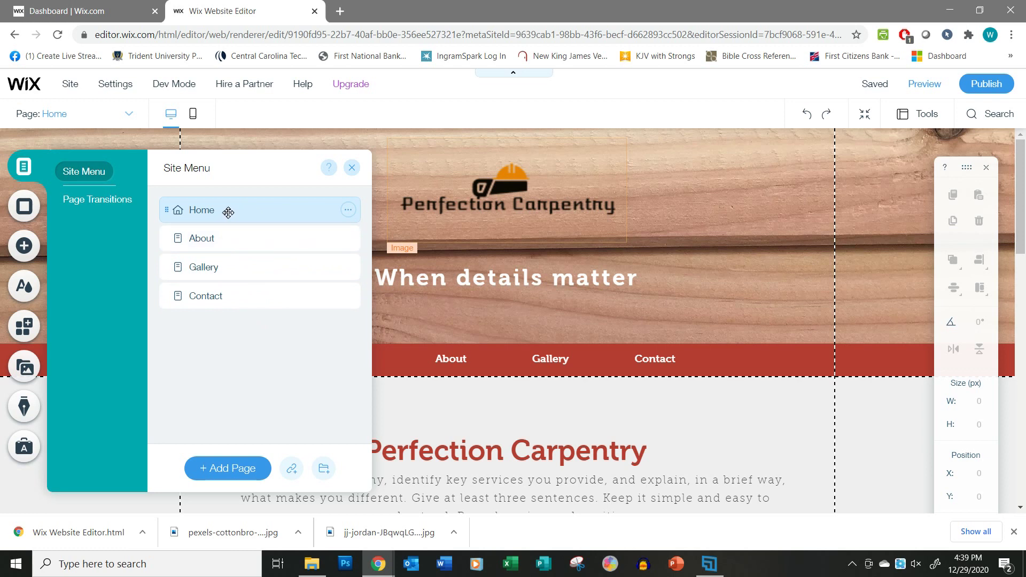
Rename the About page to 'Oue Story' in the Site Menu.
{"action": "double_click", "coordinate": [212, 240]}
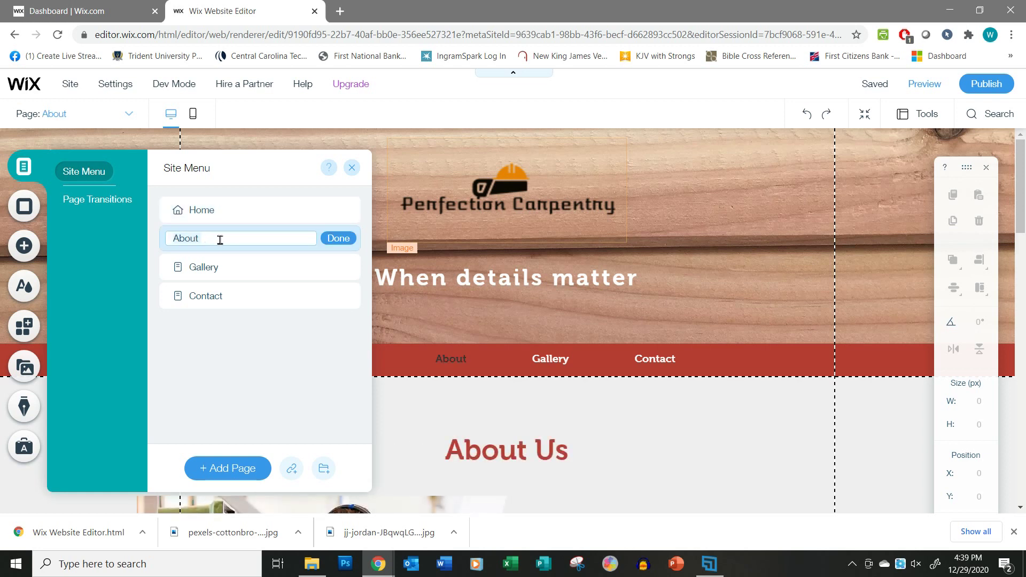
{"action": "left_click", "coordinate": [339, 238]}
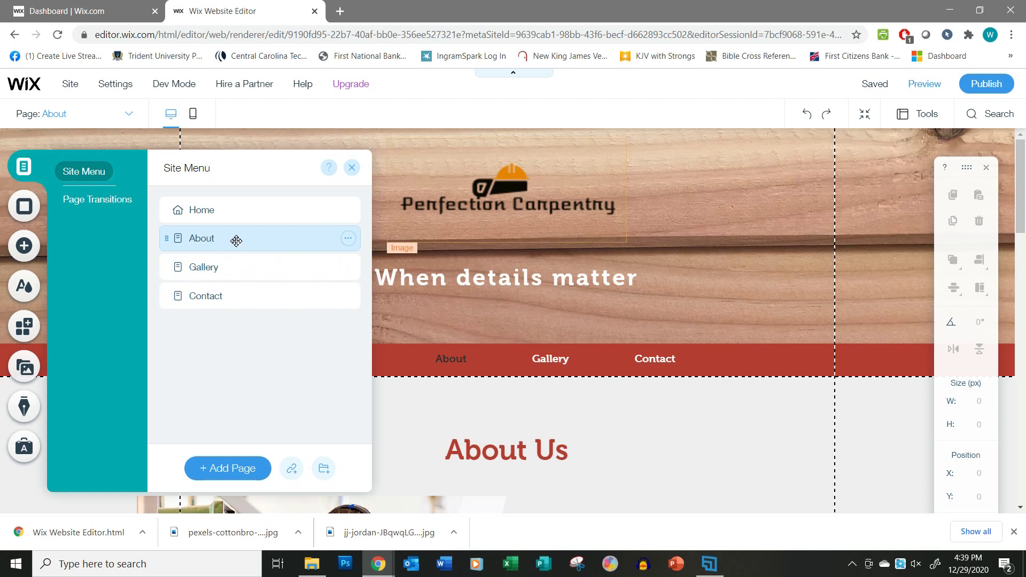
{"action": "double_click", "coordinate": [237, 238]}
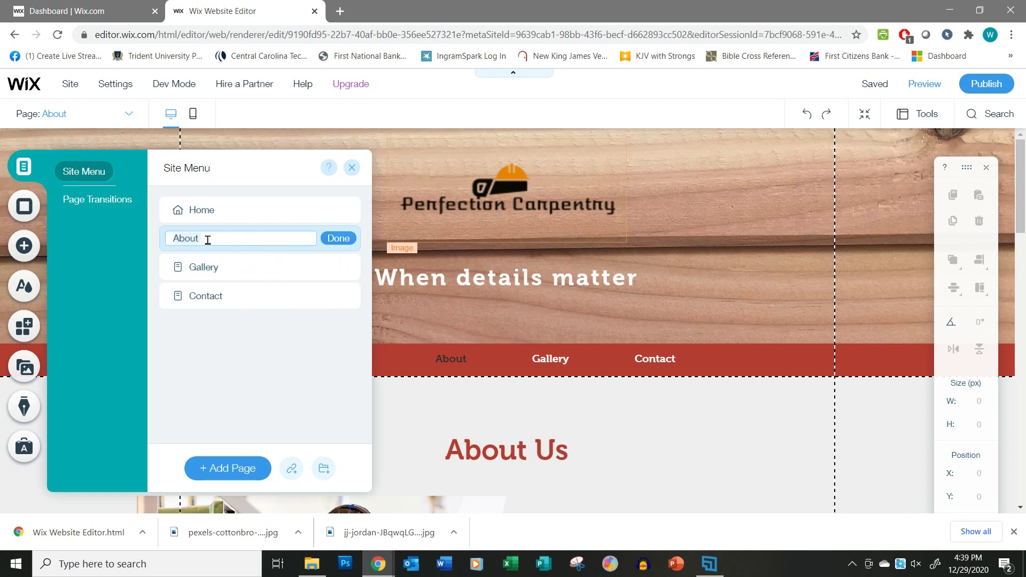
{"action": "type", "text": "Oue Story"}
{"action": "left_click", "coordinate": [338, 238]}
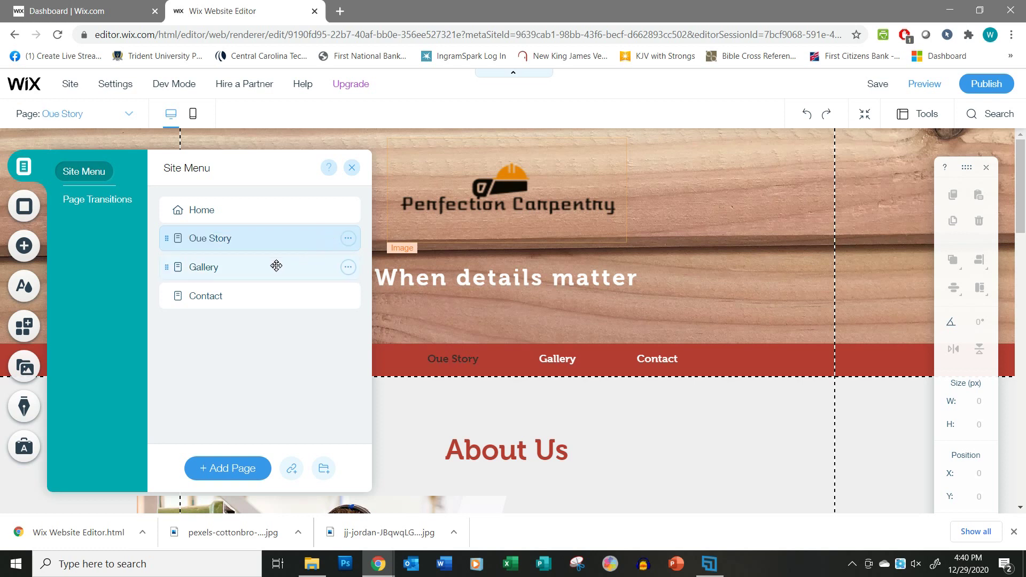
Delete the Gallery page from the Site Menu, leaving Home, Oue Story and Contact.
{"action": "left_click", "coordinate": [232, 268]}
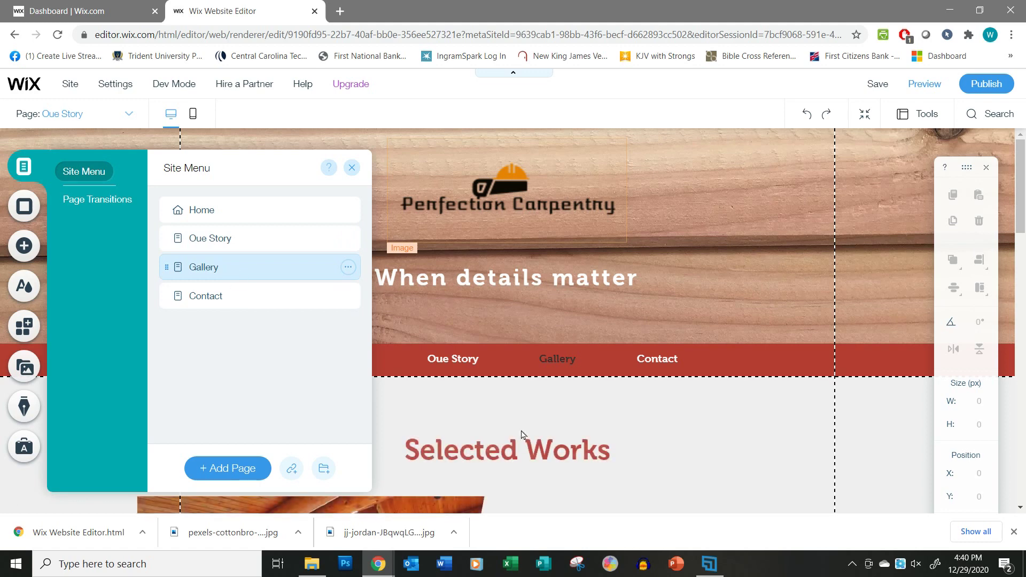
{"action": "scroll", "coordinate": [607, 453], "scroll_direction": "down", "scroll_amount": 7}
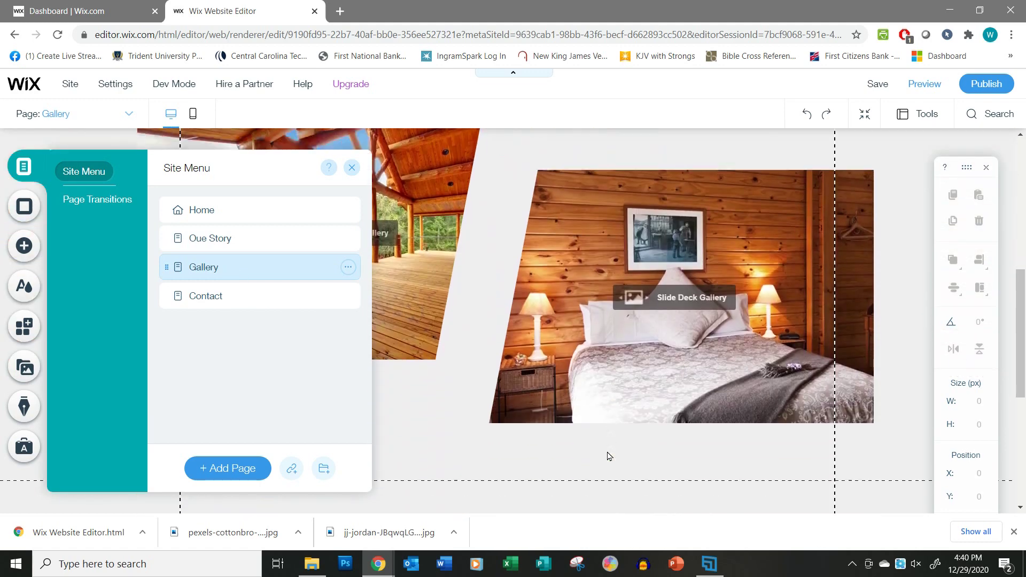
{"action": "scroll", "coordinate": [608, 455], "scroll_direction": "up", "scroll_amount": 6}
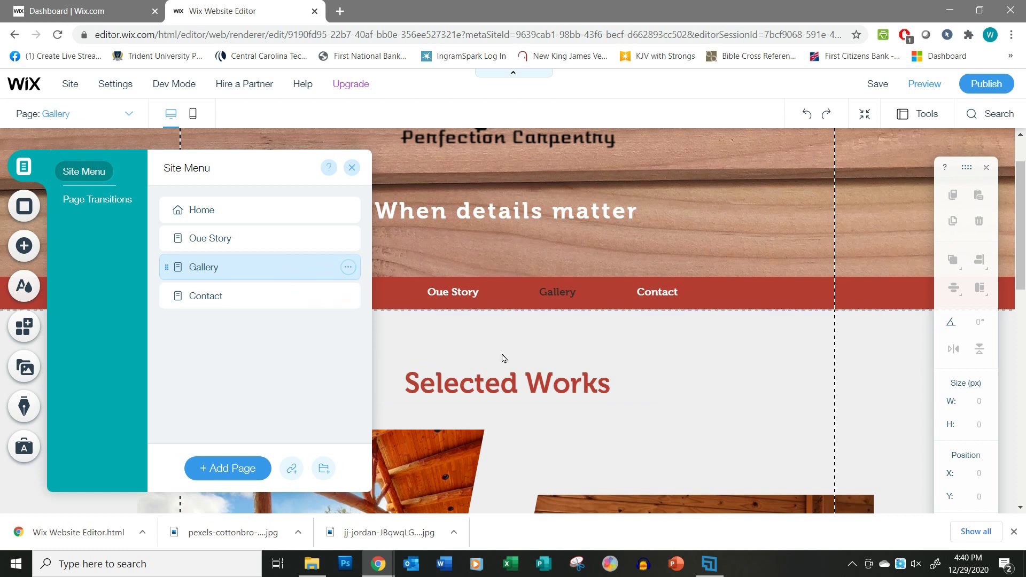
{"action": "left_click", "coordinate": [348, 269]}
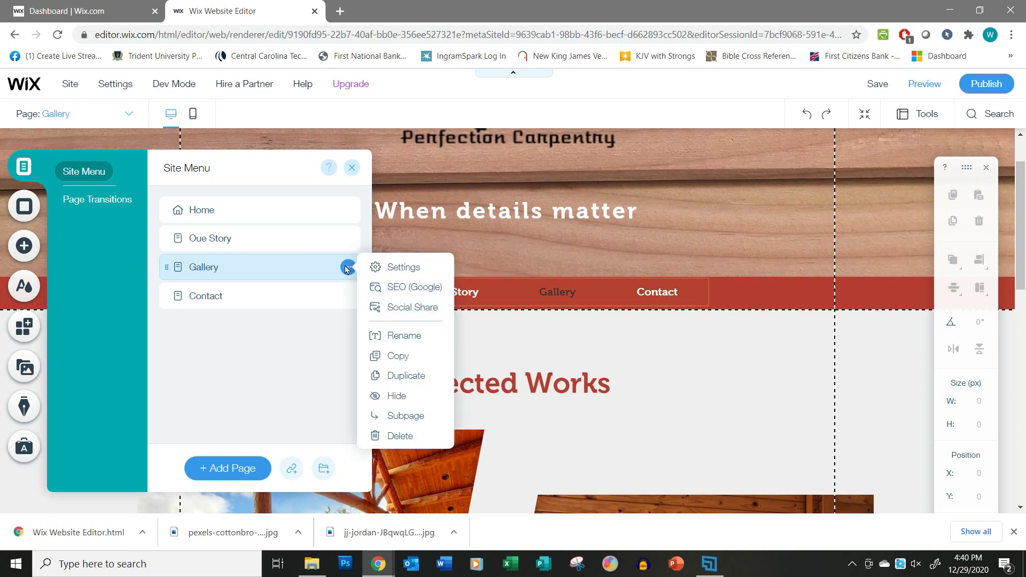
{"action": "left_click", "coordinate": [400, 436]}
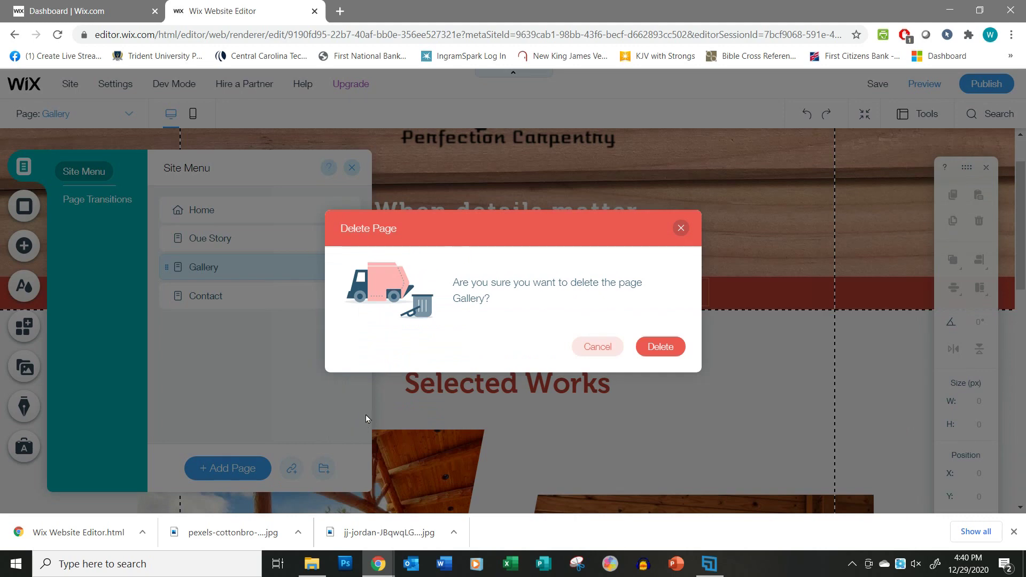
{"action": "left_click", "coordinate": [660, 348]}
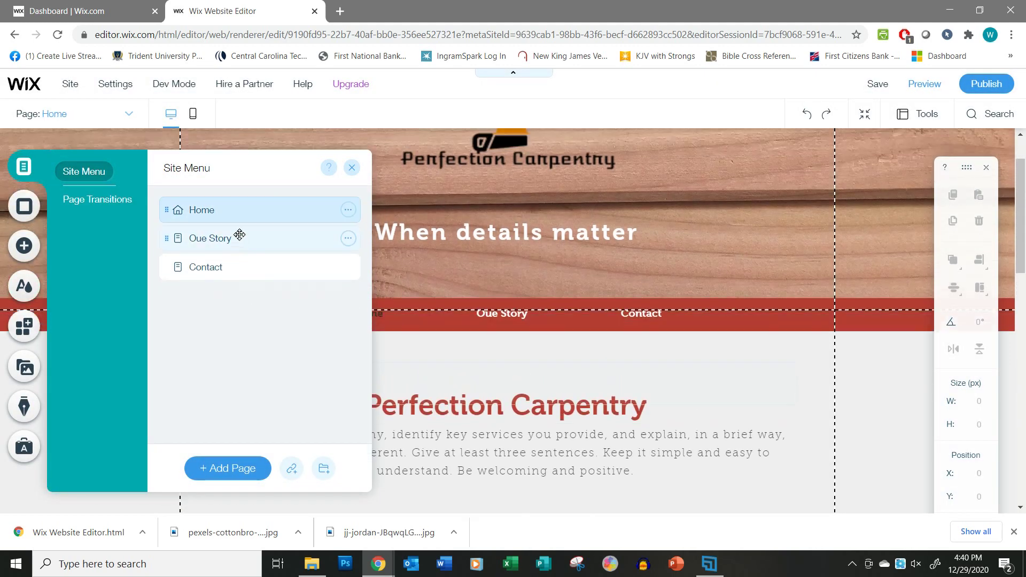
{"action": "double_click", "coordinate": [206, 237]}
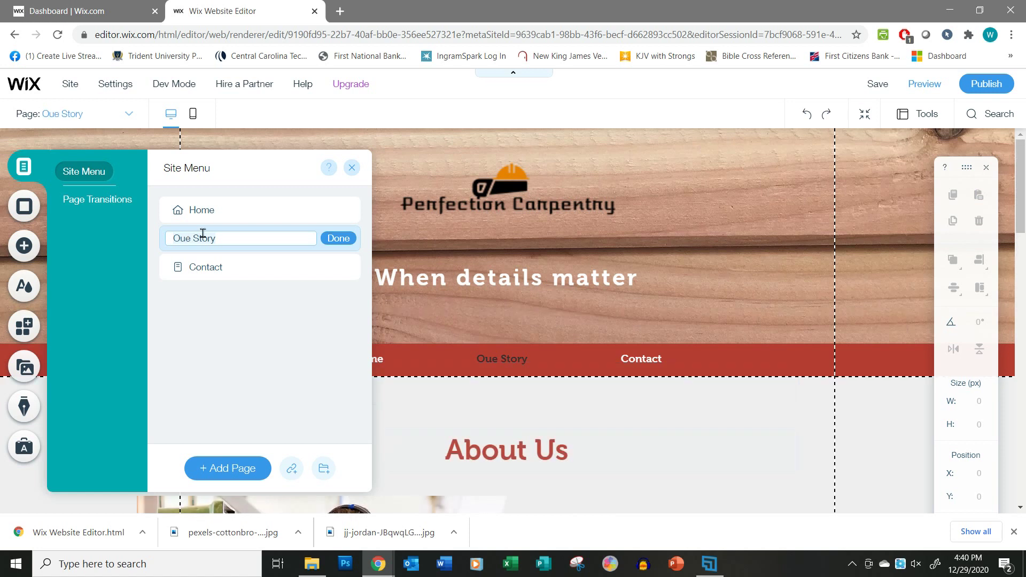
Fix the page name 'Oue Story' to 'Our Story' and close the page list.
{"action": "left_click", "coordinate": [191, 239]}
{"action": "key", "text": "BackSpace"}
{"action": "type", "text": "r"}
{"action": "left_click", "coordinate": [335, 238]}
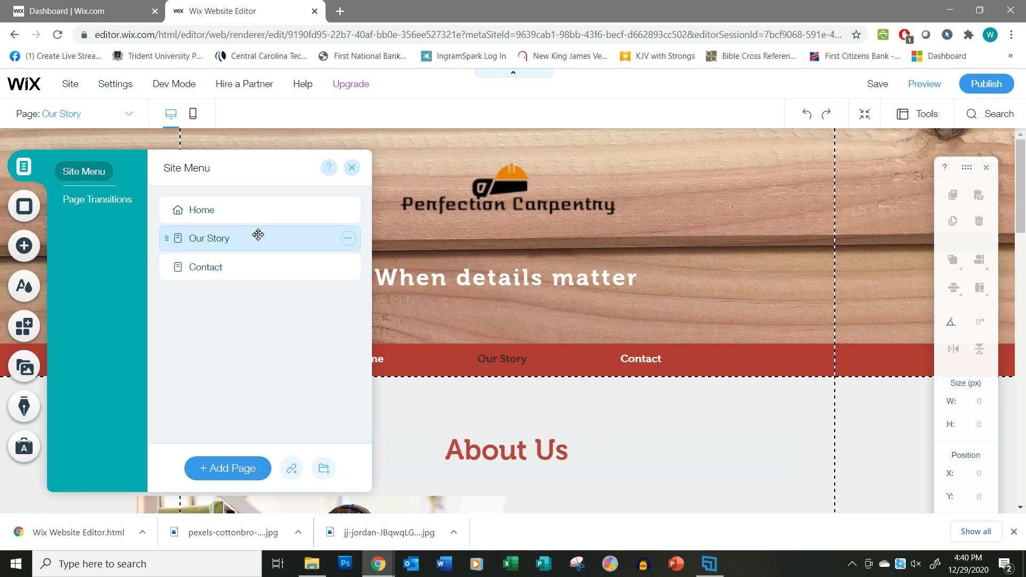
{"action": "left_click", "coordinate": [567, 432]}
{"action": "scroll", "coordinate": [567, 432], "scroll_direction": "down", "scroll_amount": 5}
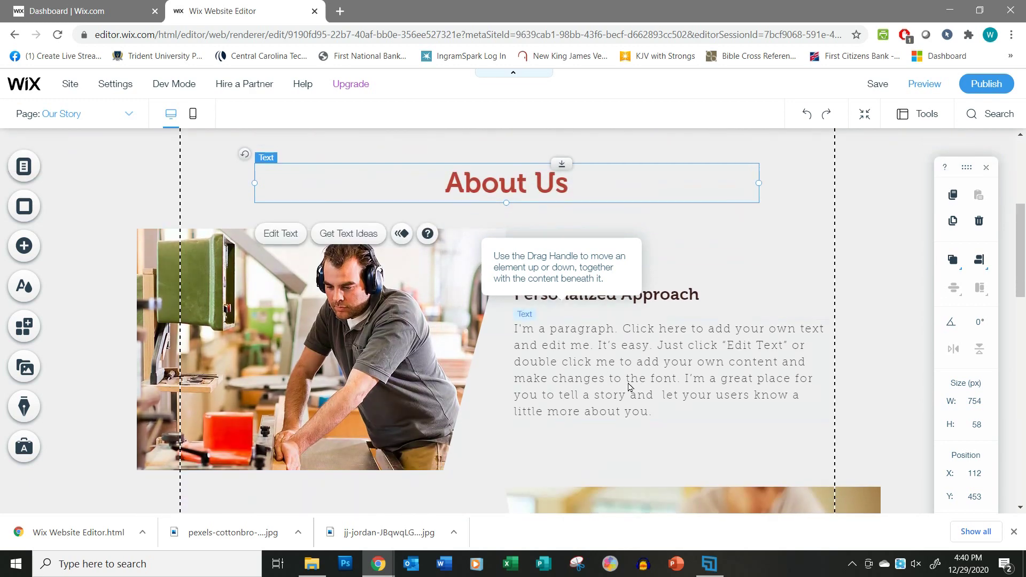
{"action": "scroll", "coordinate": [440, 377], "scroll_direction": "down", "scroll_amount": 4}
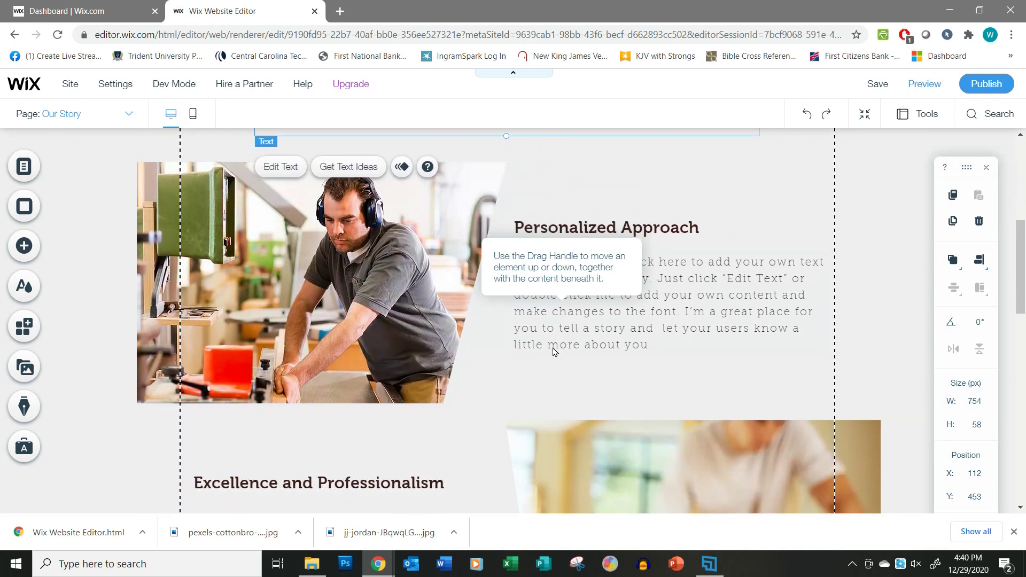
{"action": "scroll", "coordinate": [357, 407], "scroll_direction": "down", "scroll_amount": 9}
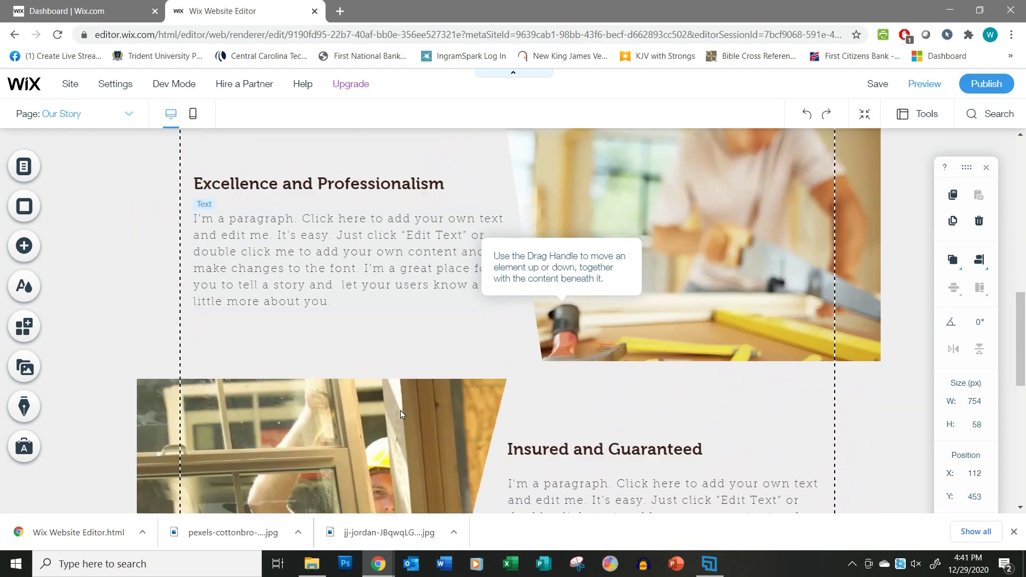
{"action": "scroll", "coordinate": [580, 460], "scroll_direction": "up", "scroll_amount": 14}
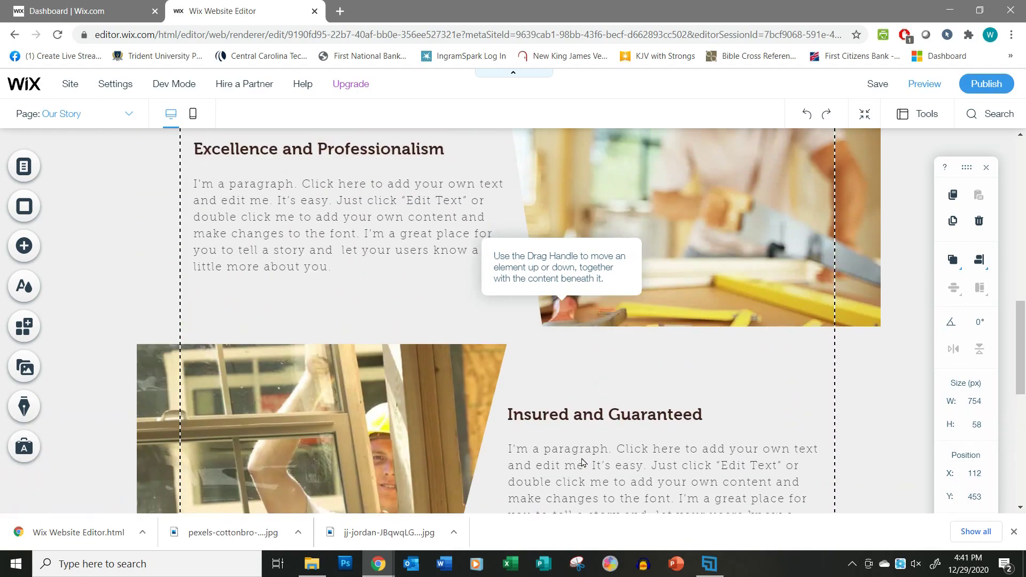
{"action": "scroll", "coordinate": [582, 455], "scroll_direction": "down", "scroll_amount": 4}
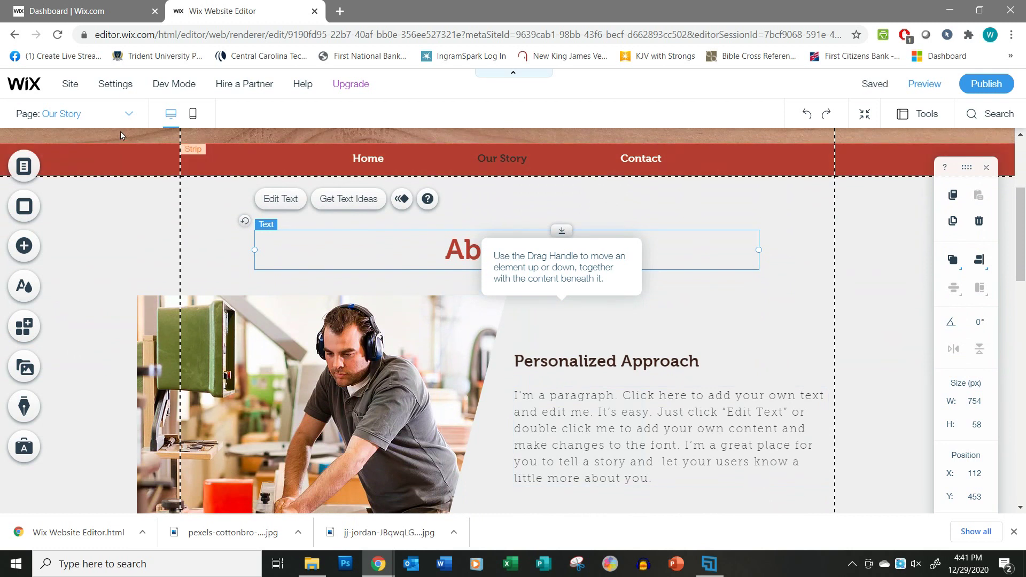
{"action": "left_click", "coordinate": [129, 114]}
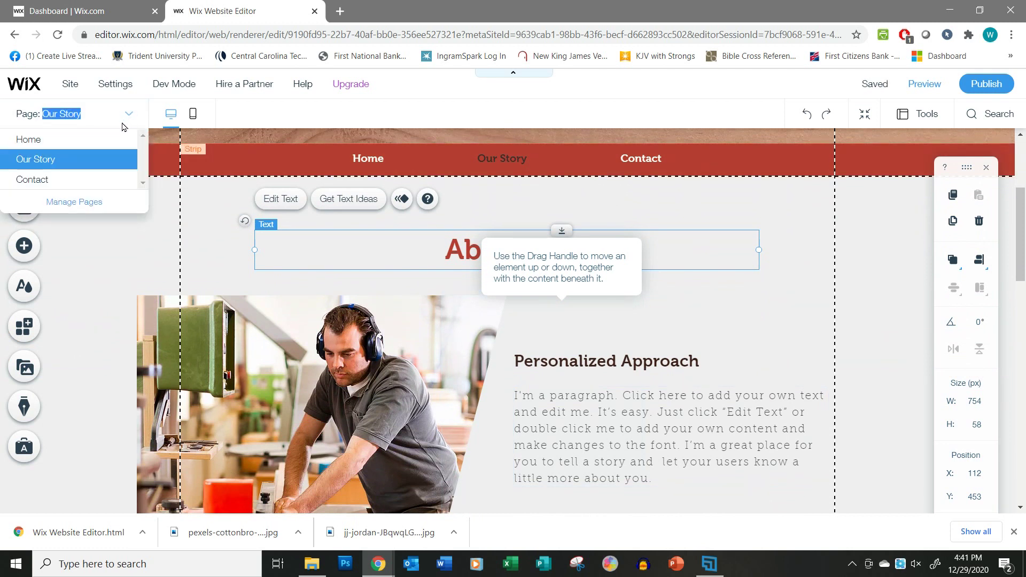
{"action": "left_click", "coordinate": [88, 204]}
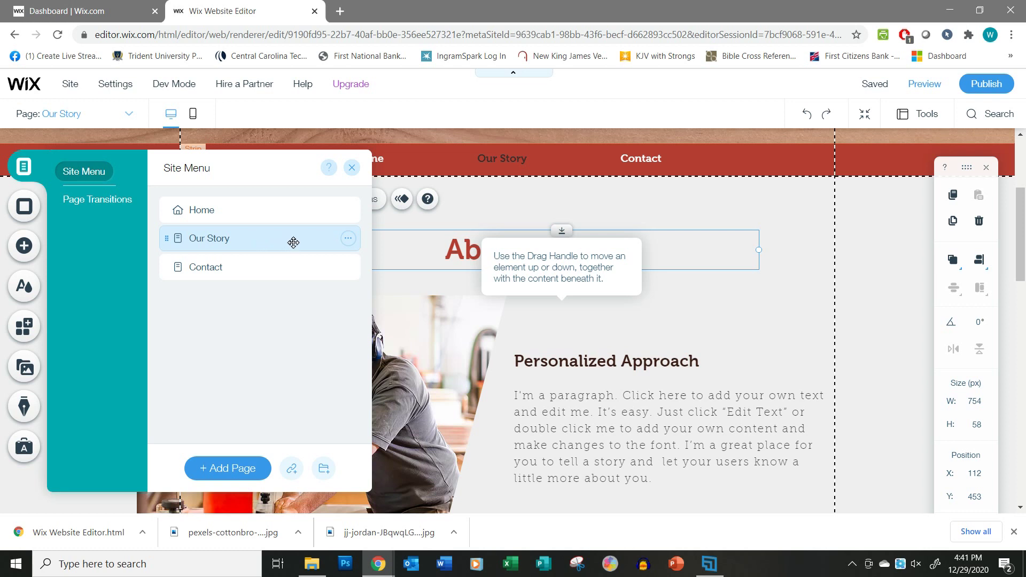
Duplicate the Our Story page and name the copy 'Services'.
{"action": "left_click", "coordinate": [348, 239]}
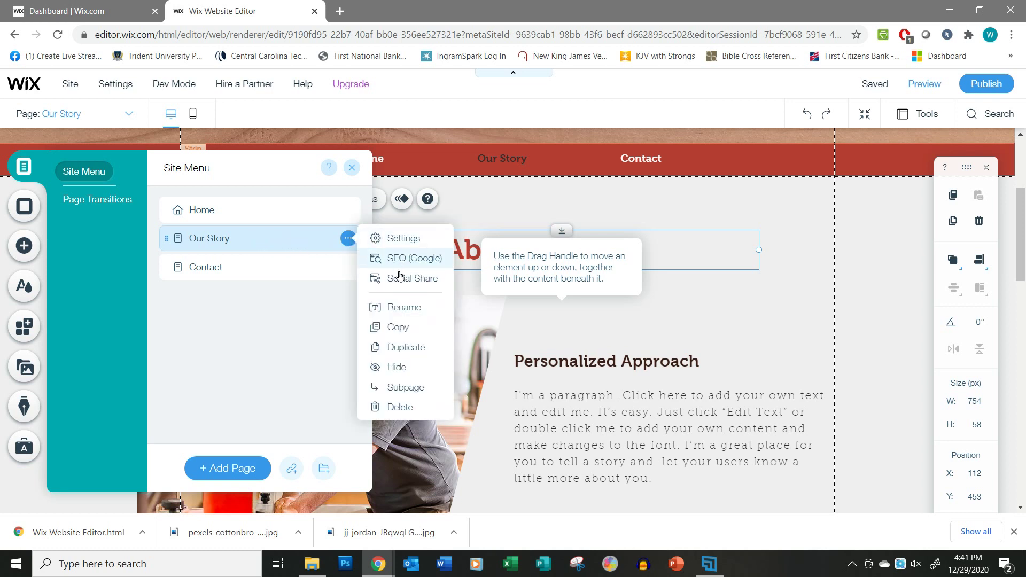
{"action": "left_click", "coordinate": [399, 349]}
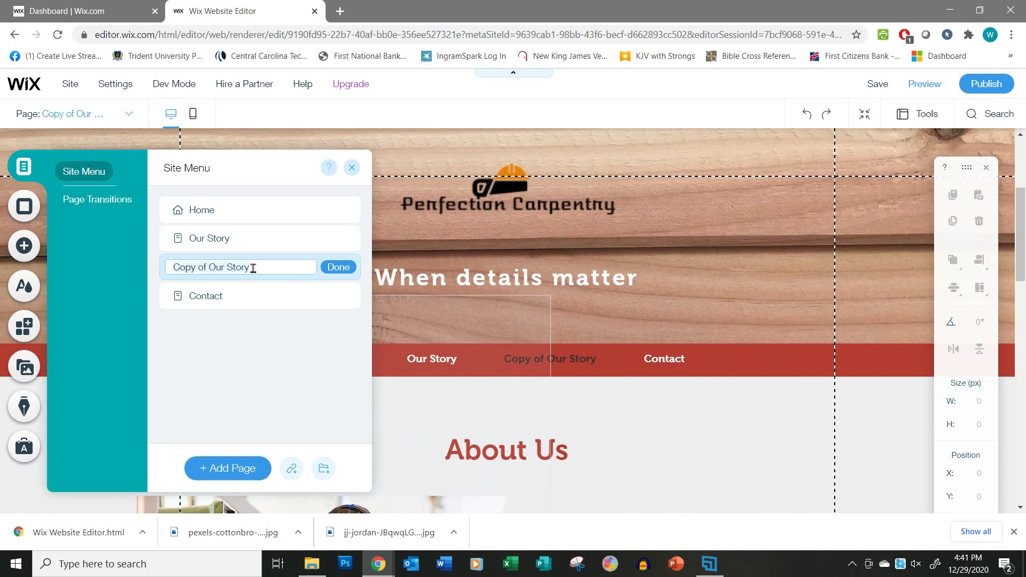
{"action": "key", "text": "ctrl+a"}
{"action": "type", "text": "Se"}
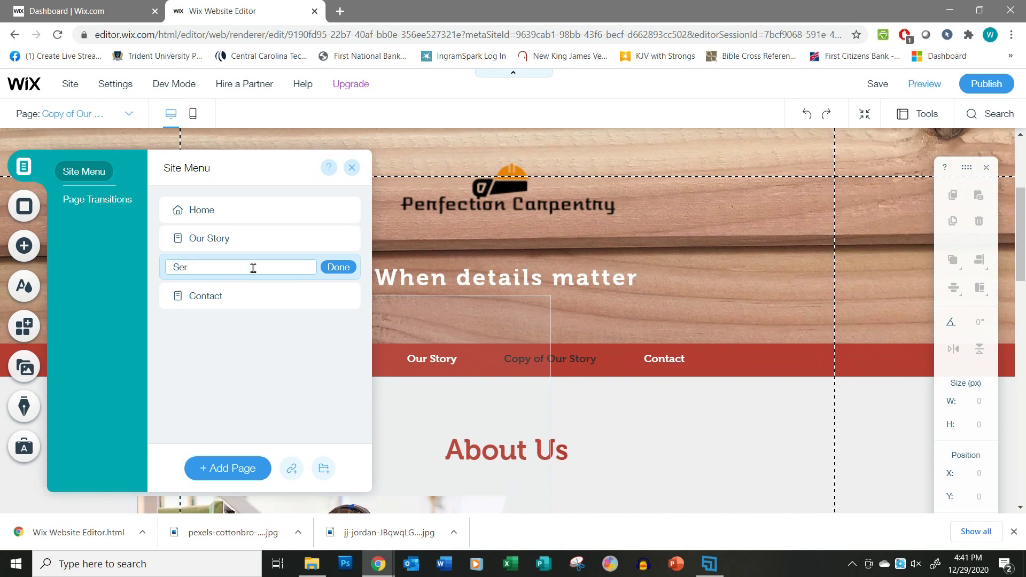
{"action": "type", "text": "rvices"}
{"action": "left_click", "coordinate": [338, 267]}
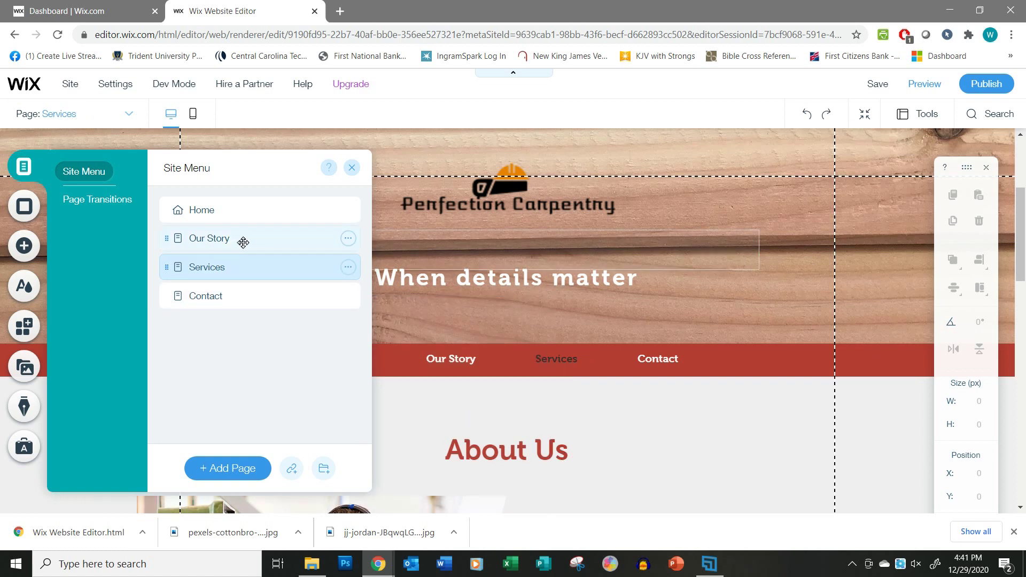
{"action": "left_click", "coordinate": [349, 239]}
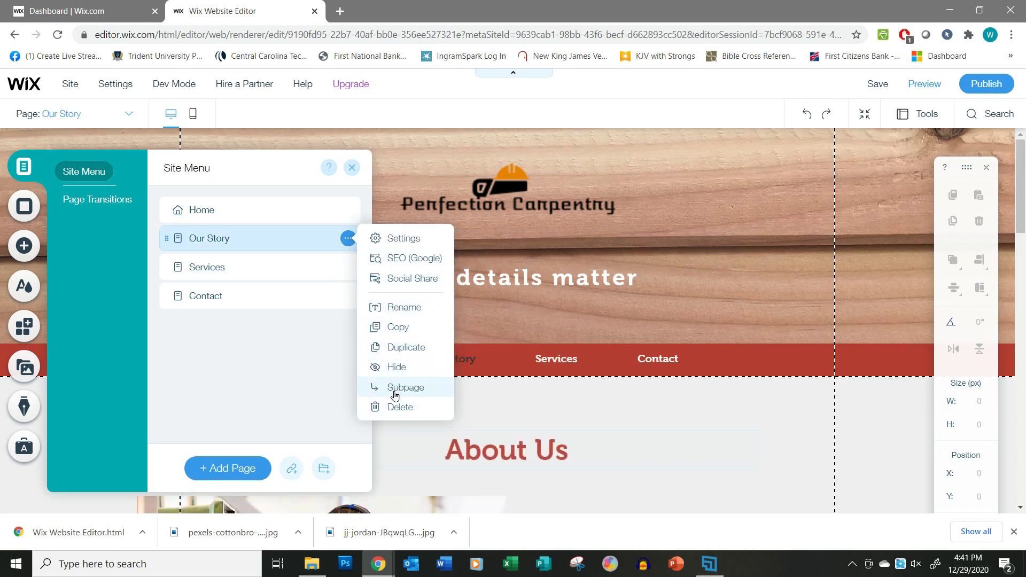
Duplicate Our Story again and name the copy 'Why us?'.
{"action": "left_click", "coordinate": [397, 347]}
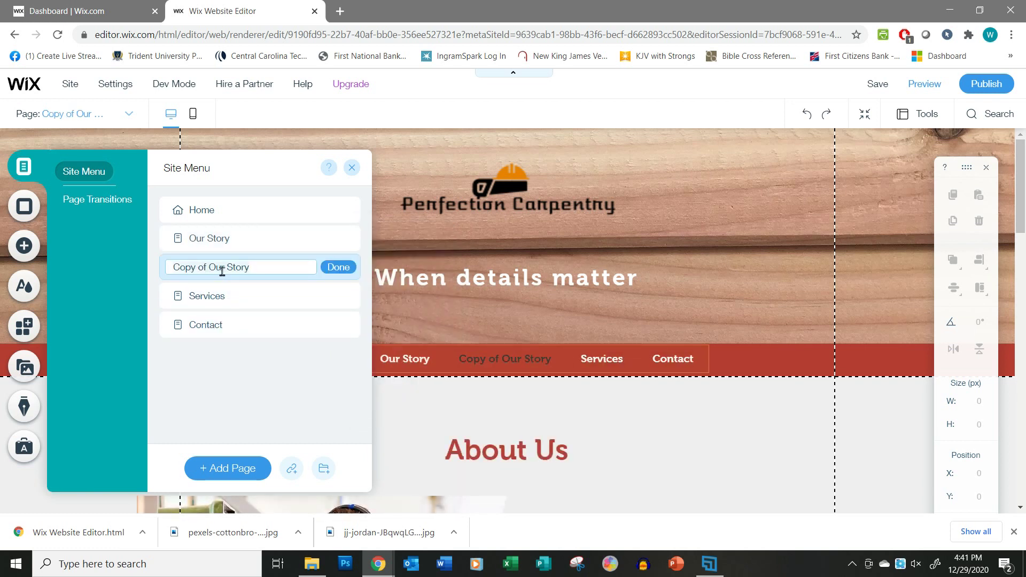
{"action": "type", "text": "W"}
{"action": "left_click", "coordinate": [337, 267]}
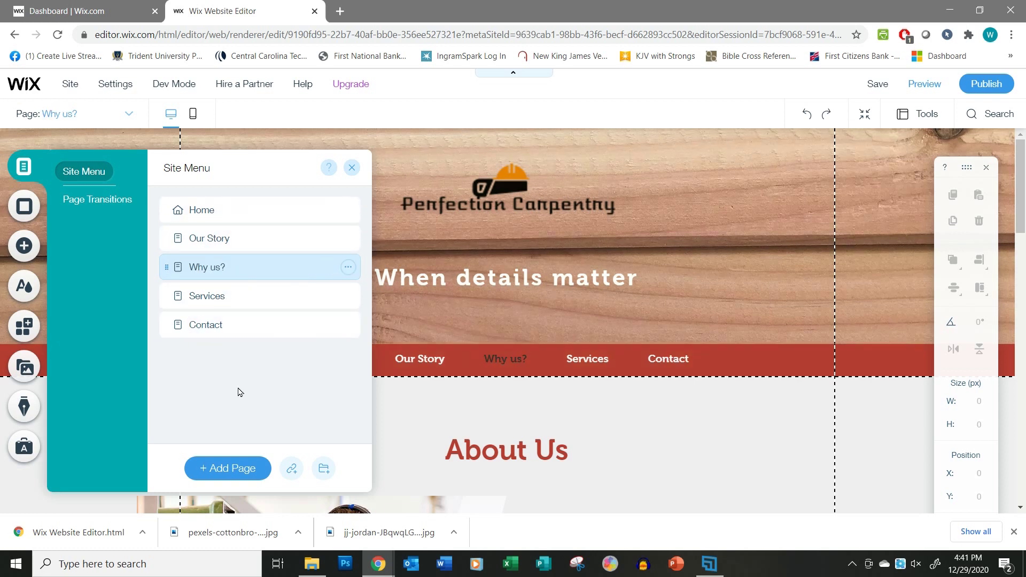
Rename the Contact page to 'Connect with Us' and close the page list.
{"action": "double_click", "coordinate": [203, 324]}
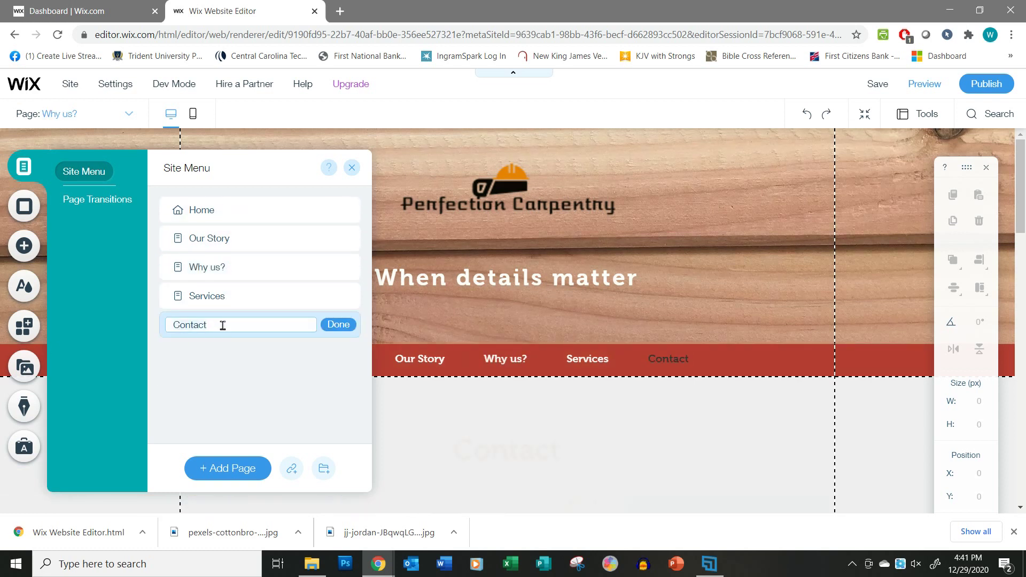
{"action": "type", "text": "C"}
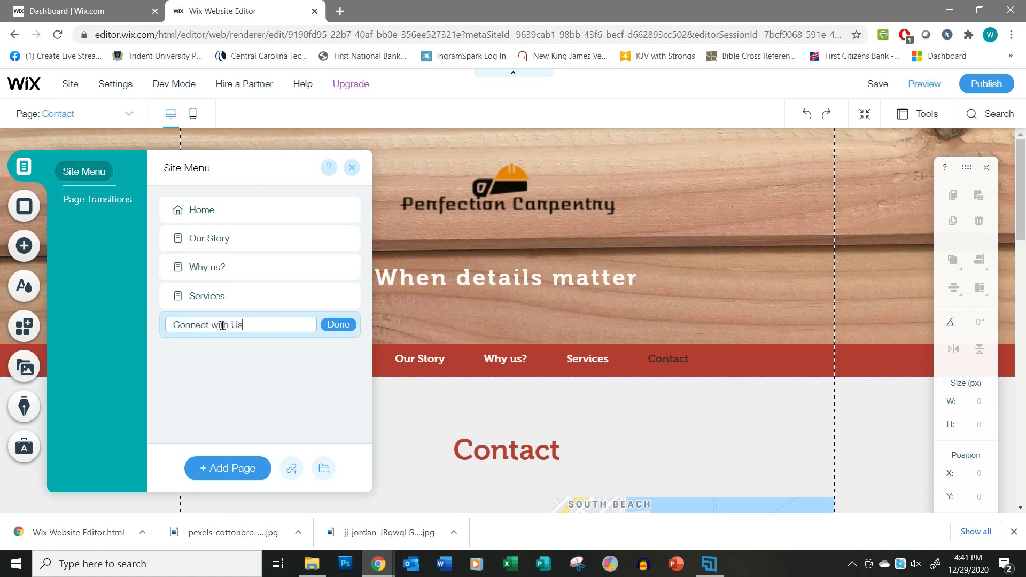
{"action": "type", "text": "onnect with Us"}
{"action": "left_click", "coordinate": [338, 324]}
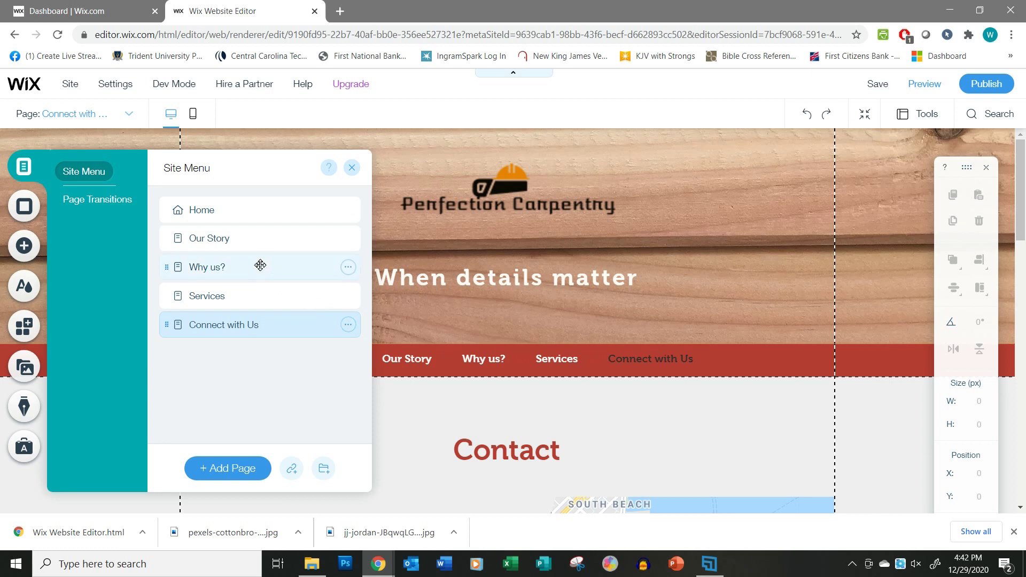
{"action": "left_click", "coordinate": [243, 209]}
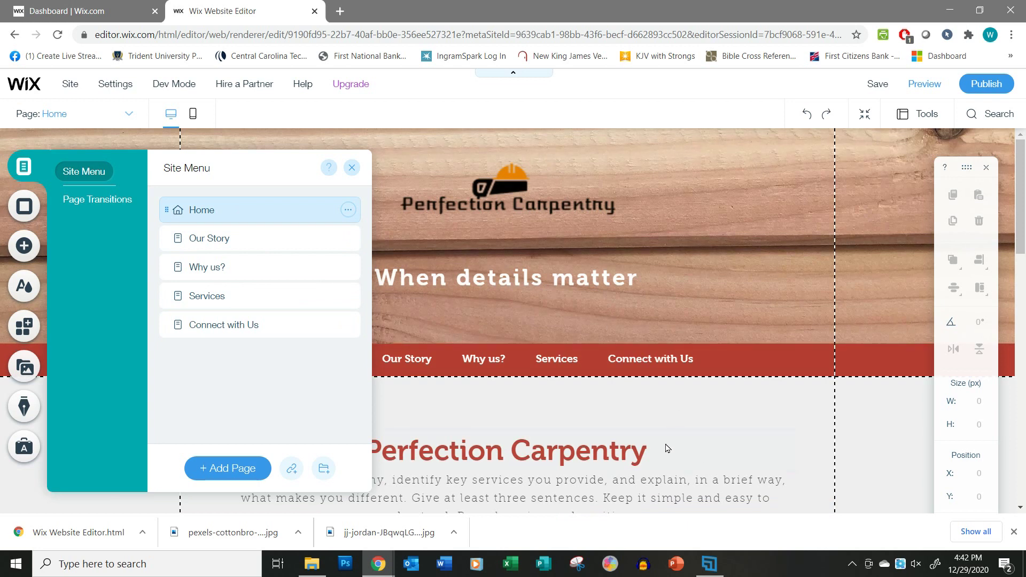
{"action": "left_click", "coordinate": [239, 239]}
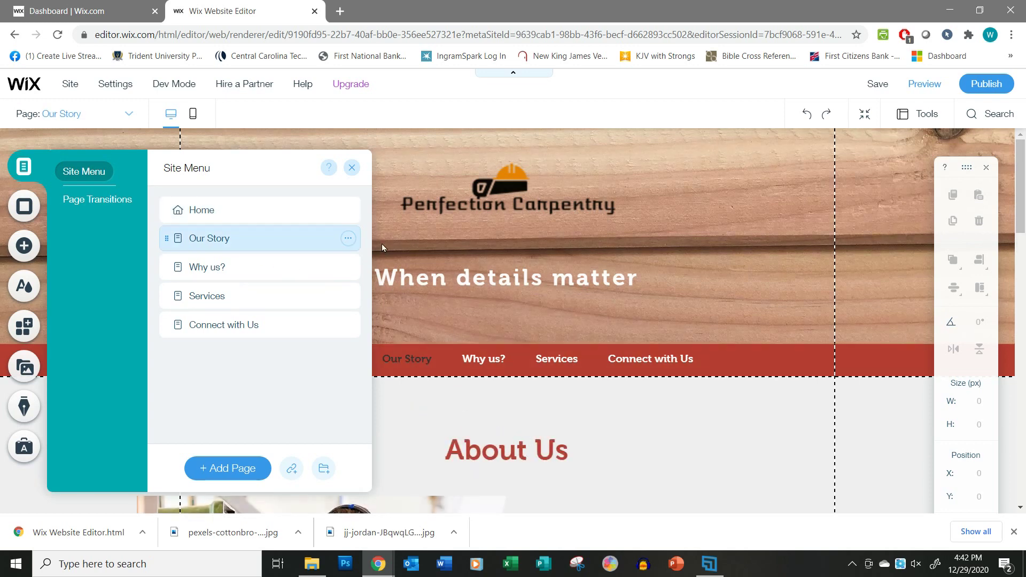
{"action": "left_click", "coordinate": [352, 168]}
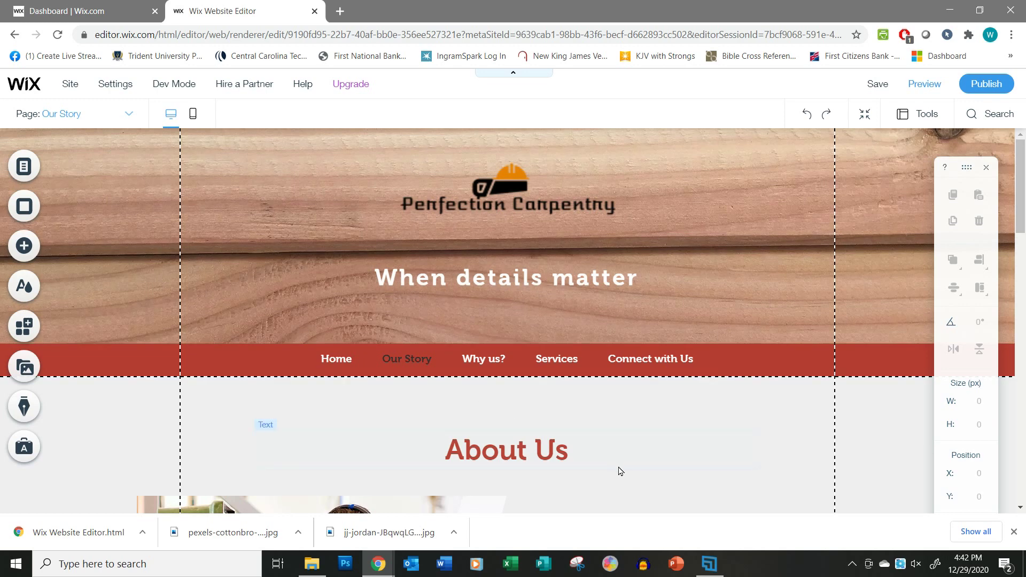
Retitle the About Us heading 'Our Story' and Personalized Approach 'Our Founder'.
{"action": "scroll", "coordinate": [620, 463], "scroll_direction": "down", "scroll_amount": 4}
{"action": "scroll", "coordinate": [620, 462], "scroll_direction": "down", "scroll_amount": 1}
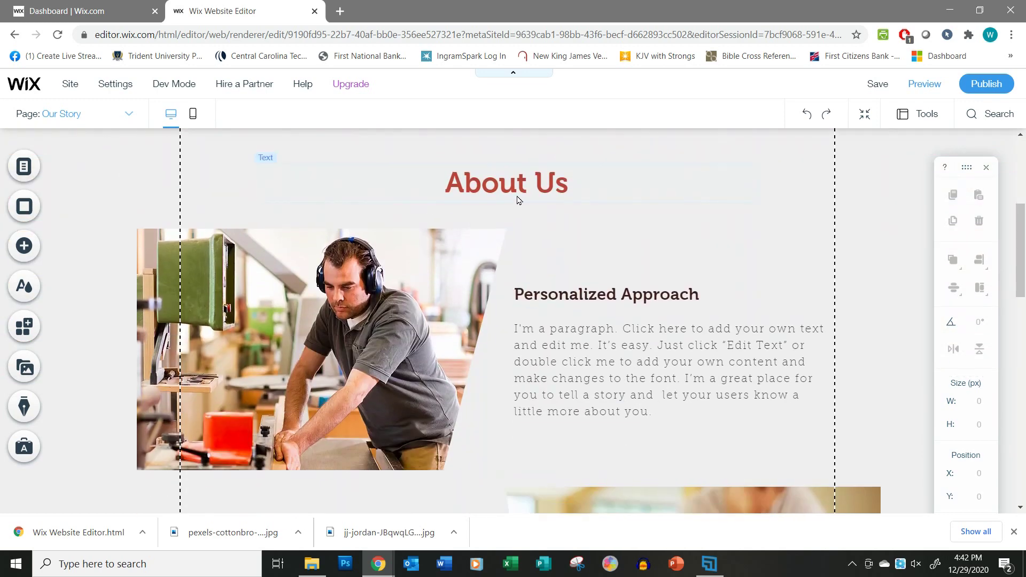
{"action": "scroll", "coordinate": [660, 309], "scroll_direction": "up", "scroll_amount": 1}
{"action": "scroll", "coordinate": [565, 252], "scroll_direction": "down", "scroll_amount": 1}
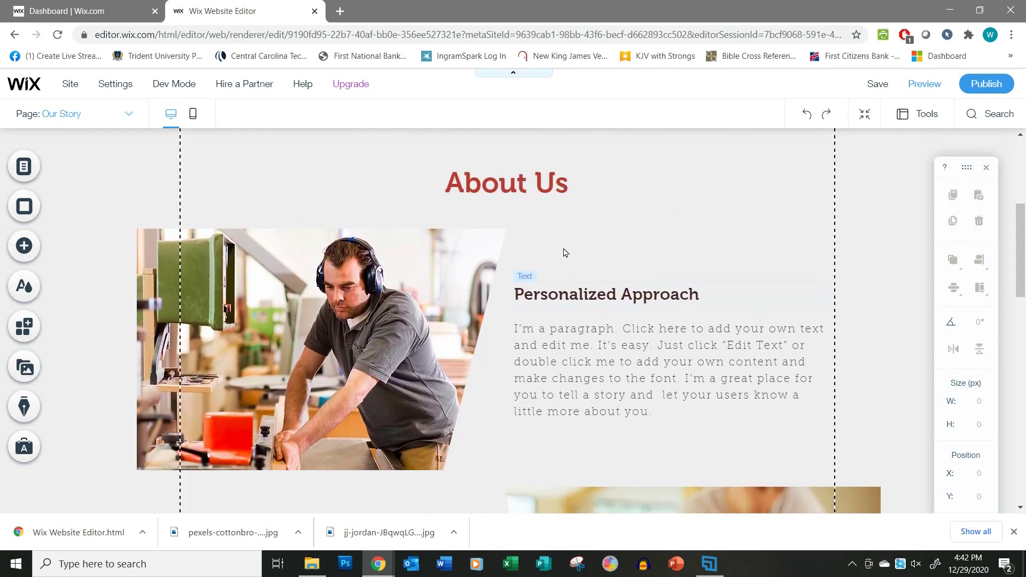
{"action": "left_click", "coordinate": [500, 186]}
{"action": "double_click", "coordinate": [500, 186]}
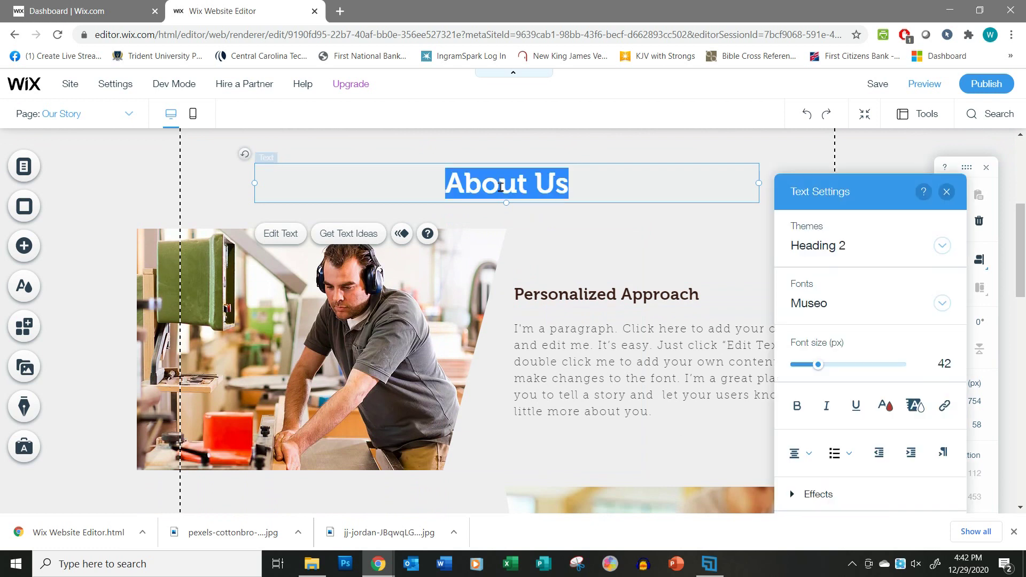
{"action": "type", "text": "Our Story"}
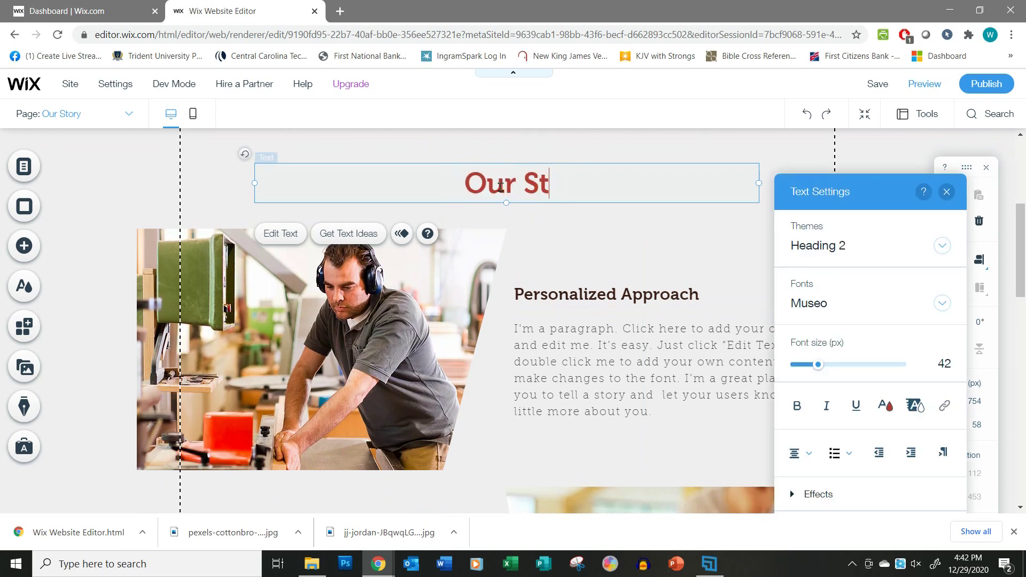
{"action": "left_click", "coordinate": [537, 292]}
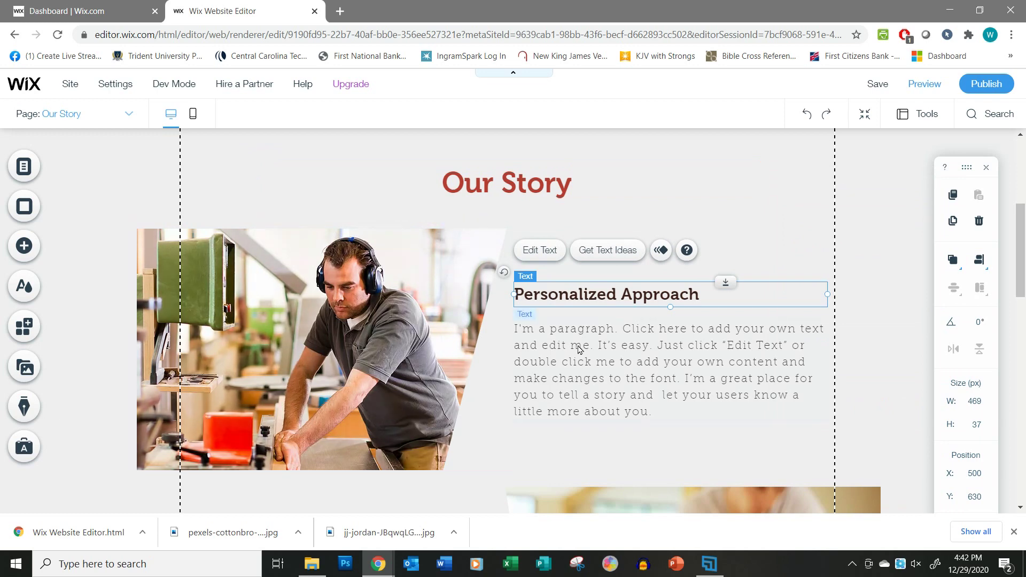
{"action": "scroll", "coordinate": [577, 402], "scroll_direction": "down", "scroll_amount": 5}
{"action": "scroll", "coordinate": [576, 403], "scroll_direction": "down", "scroll_amount": 3}
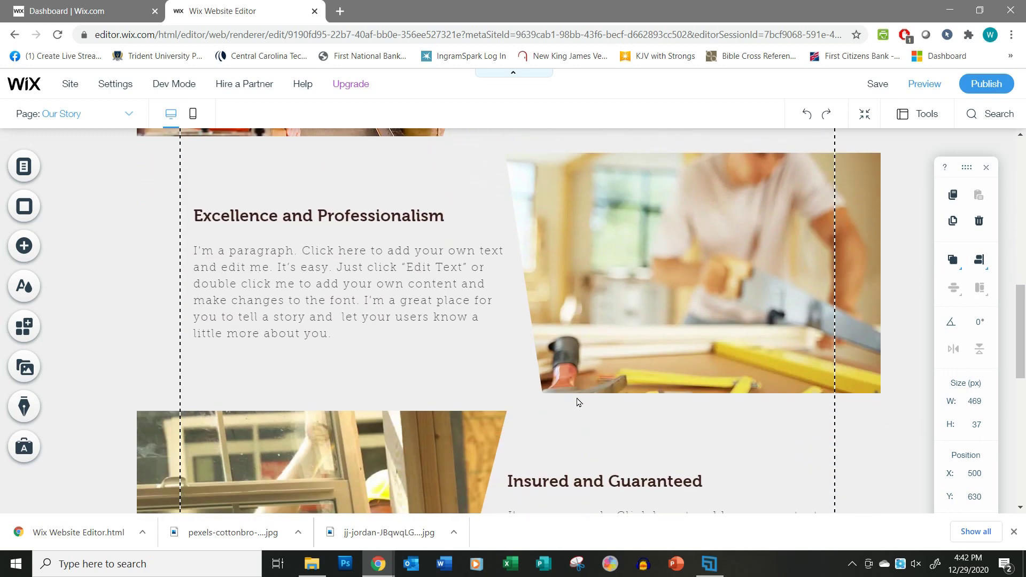
{"action": "scroll", "coordinate": [577, 401], "scroll_direction": "up", "scroll_amount": 7}
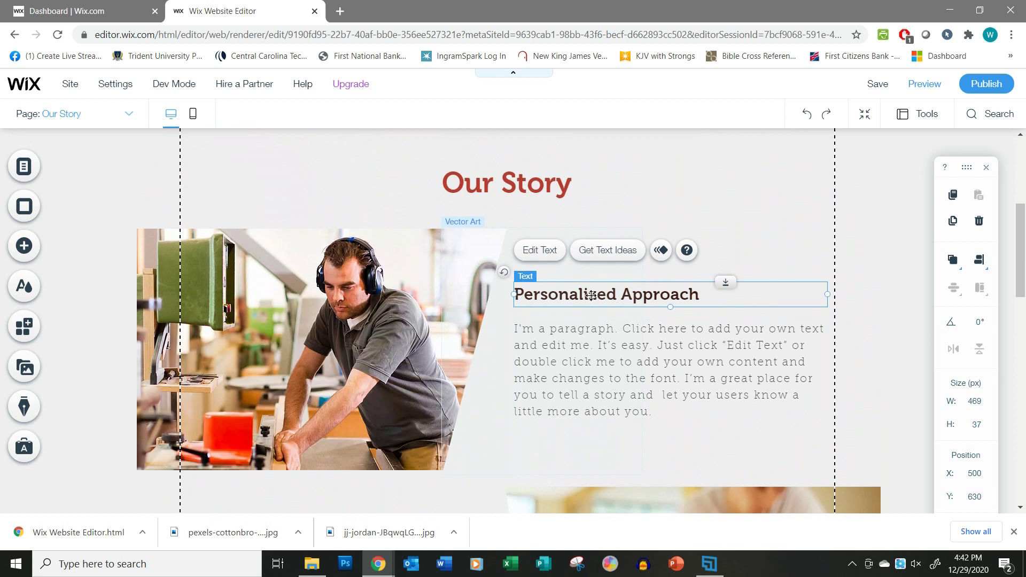
{"action": "double_click", "coordinate": [589, 296]}
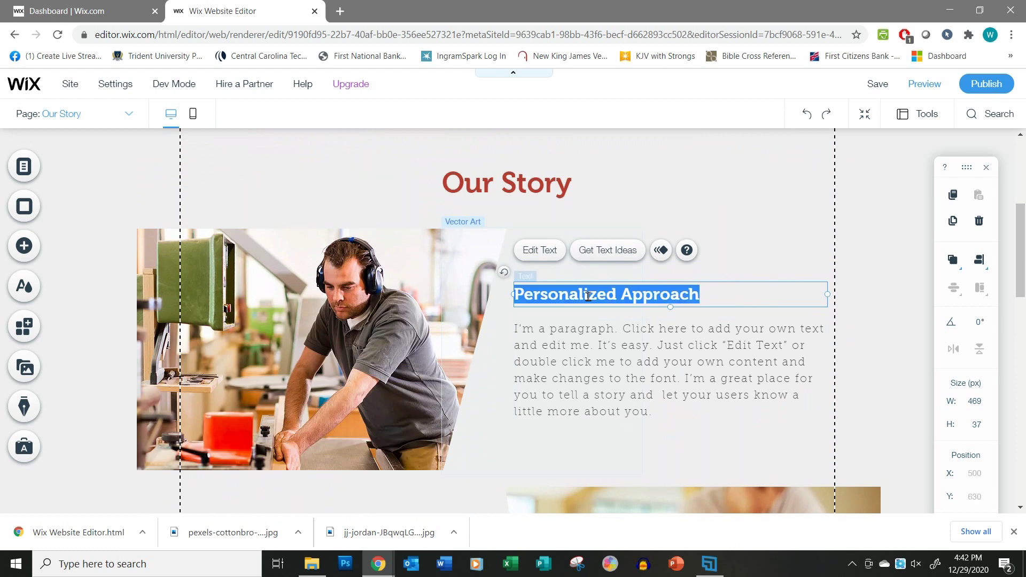
{"action": "type", "text": "Our FOUnd"}
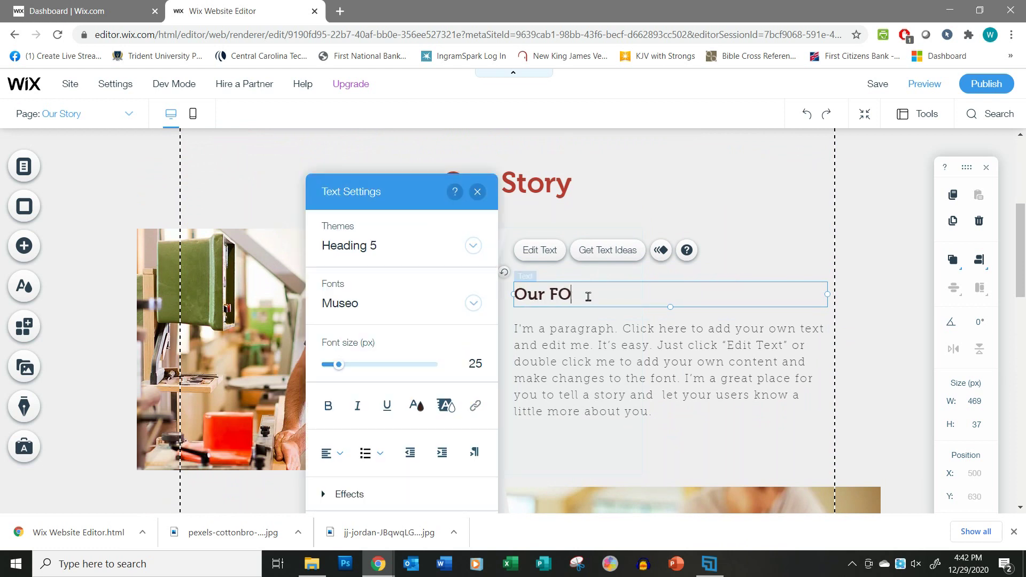
{"action": "key", "text": "BackSpace"}
{"action": "key", "text": "BackSpace"}
{"action": "key", "text": "BackSpace"}
{"action": "key", "text": "BackSpace"}
{"action": "type", "text": "ounder"}
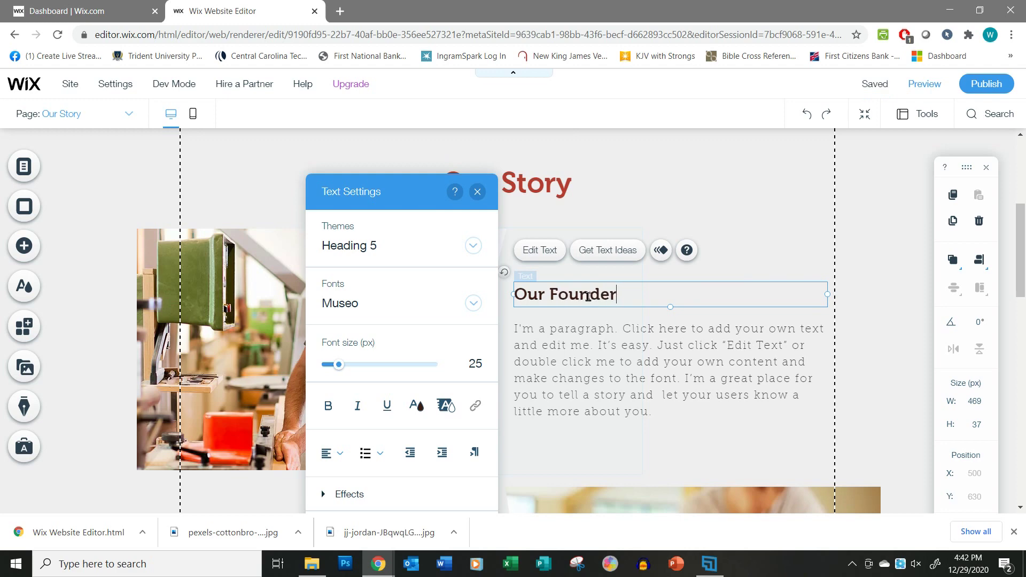
{"action": "left_click", "coordinate": [535, 332]}
Retitle Excellence and Professionalism 'Who we are' and Insured and Guaranteed 'Our qualifications'.
{"action": "scroll", "coordinate": [419, 364], "scroll_direction": "down", "scroll_amount": 5}
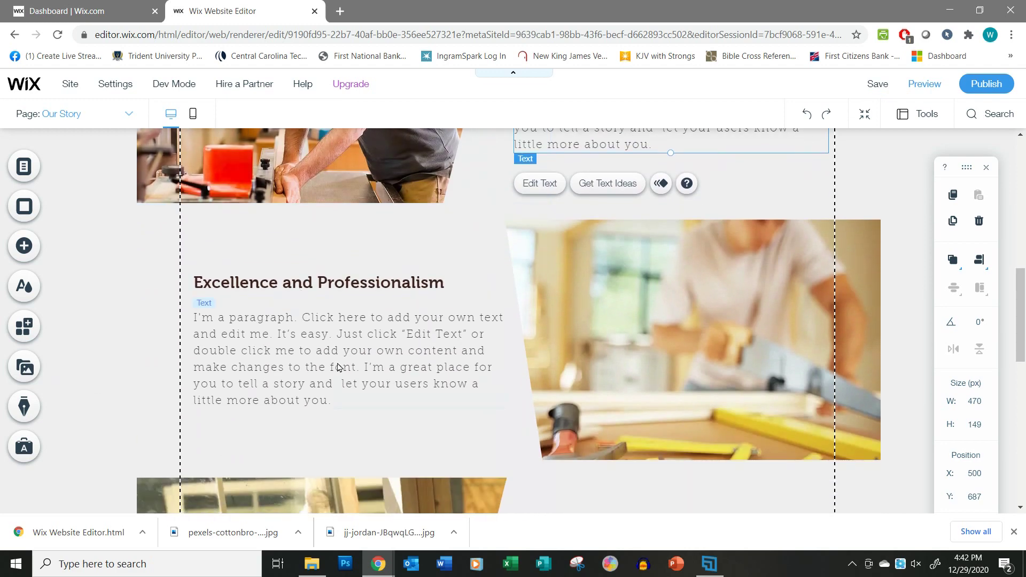
{"action": "left_click", "coordinate": [339, 287]}
{"action": "left_click", "coordinate": [342, 288]}
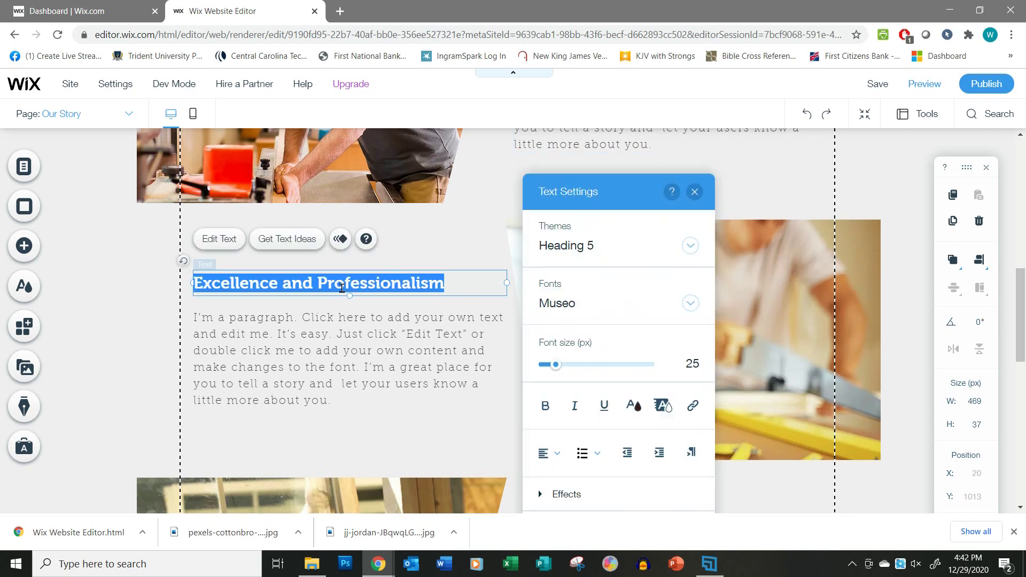
{"action": "type", "text": "Who we are"}
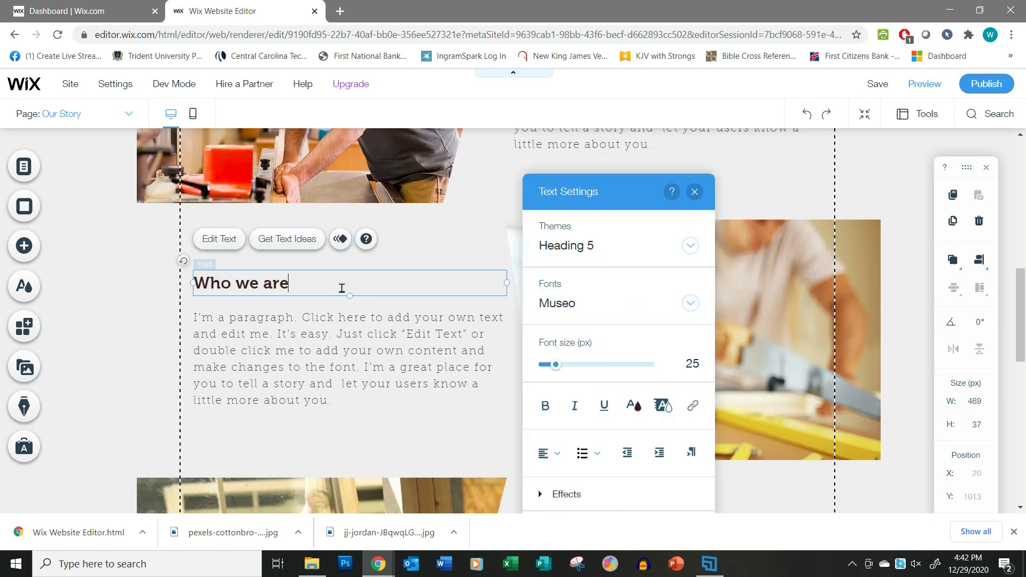
{"action": "left_click", "coordinate": [354, 372]}
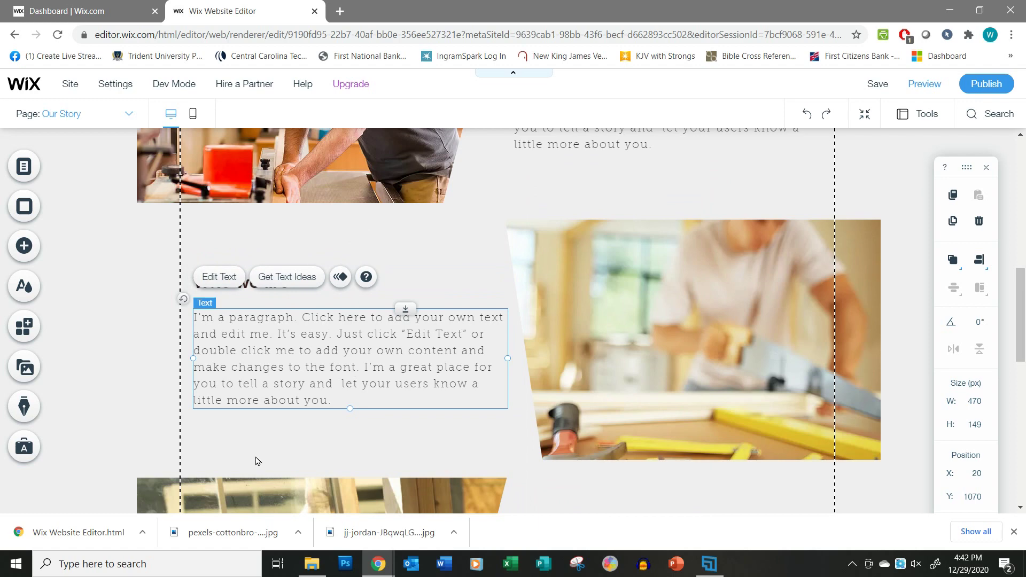
{"action": "scroll", "coordinate": [612, 476], "scroll_direction": "down", "scroll_amount": 5}
{"action": "left_click", "coordinate": [591, 285]}
{"action": "double_click", "coordinate": [591, 285]}
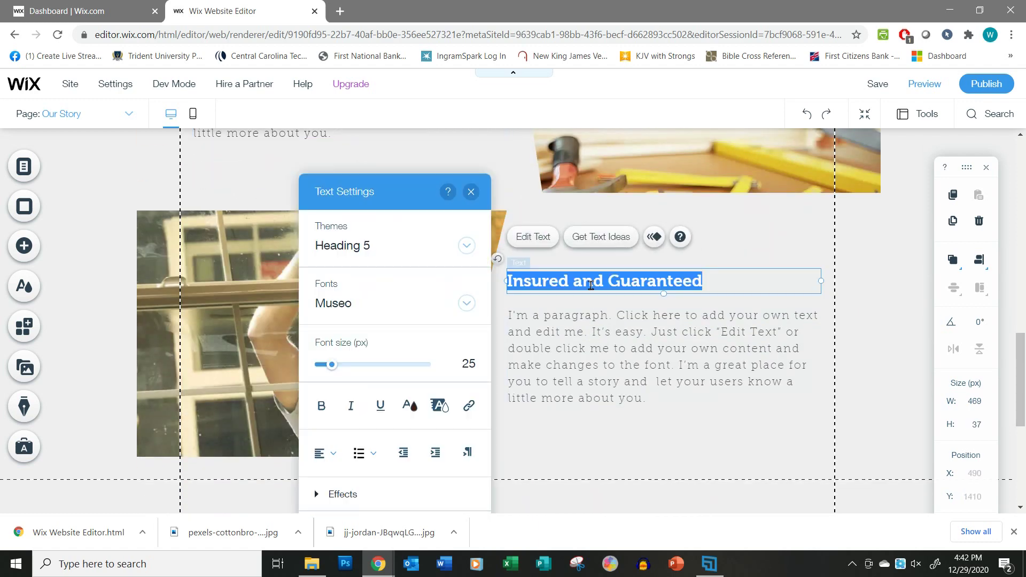
{"action": "type", "text": "Oou"}
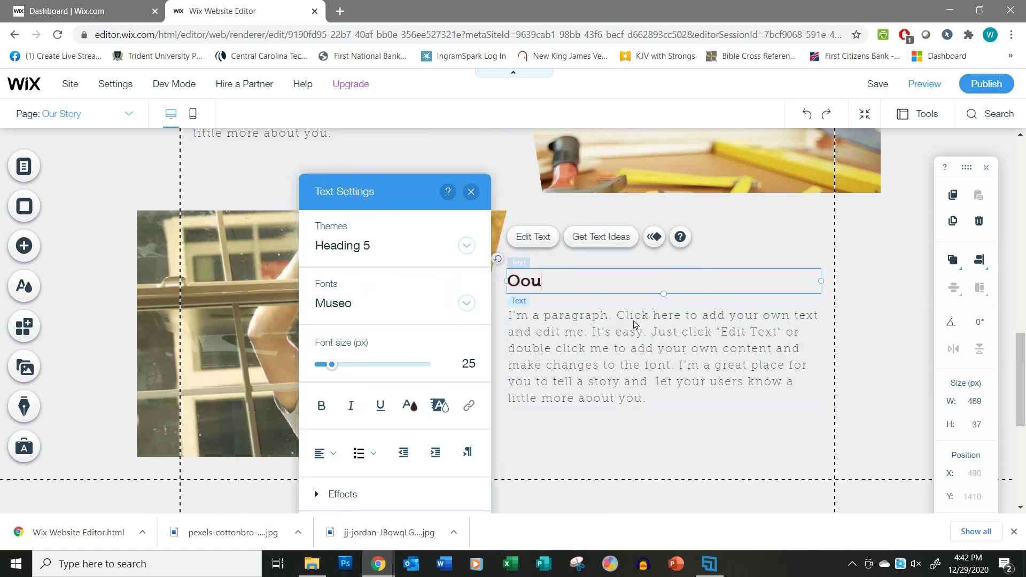
{"action": "key", "text": "BackSpace"}
{"action": "key", "text": "BackSpace"}
{"action": "type", "text": "ur qualifications"}
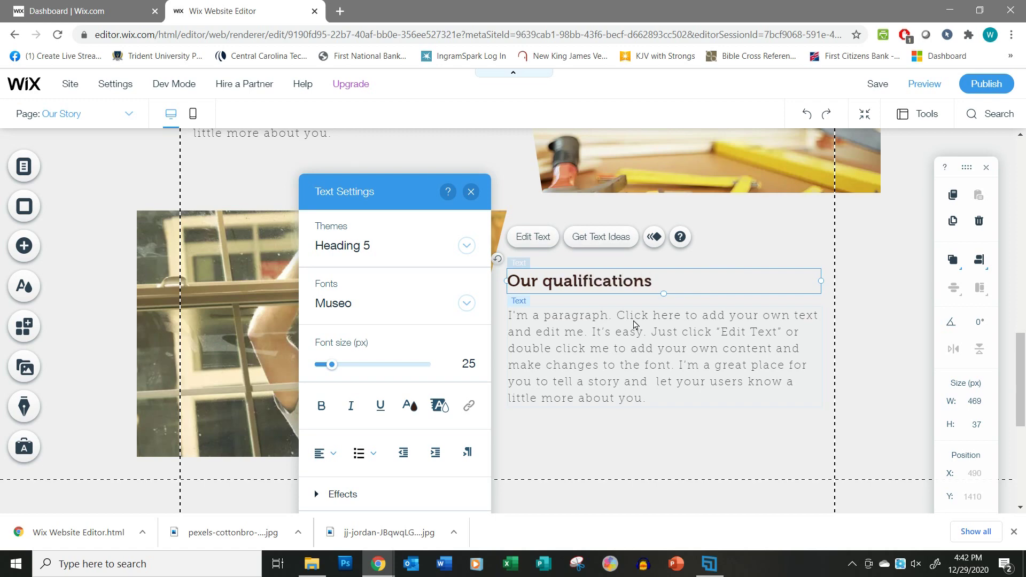
{"action": "left_click", "coordinate": [633, 331]}
{"action": "scroll", "coordinate": [651, 351], "scroll_direction": "up", "scroll_amount": 3}
{"action": "scroll", "coordinate": [650, 350], "scroll_direction": "up", "scroll_amount": 5}
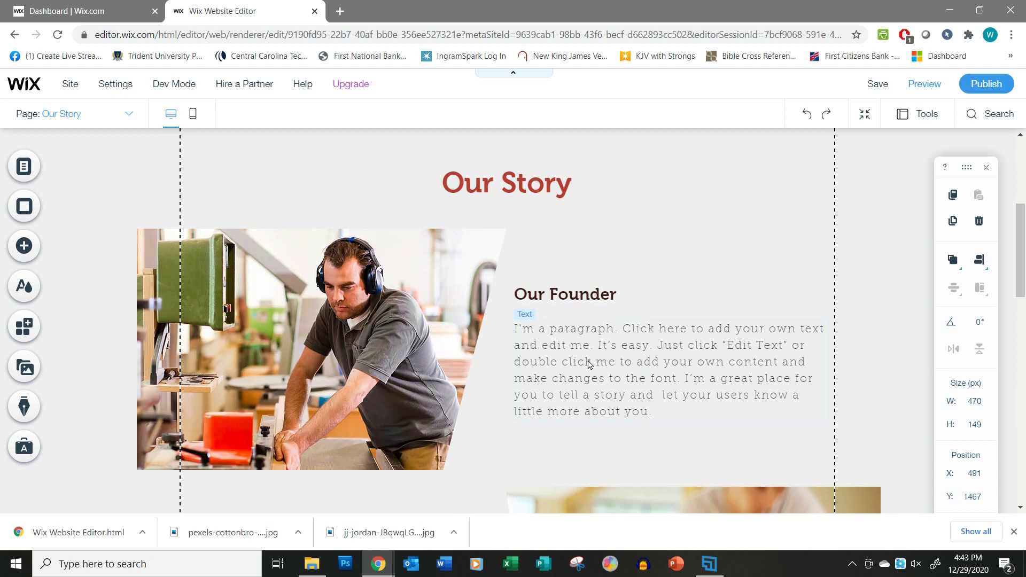
{"action": "scroll", "coordinate": [588, 362], "scroll_direction": "down", "scroll_amount": 5}
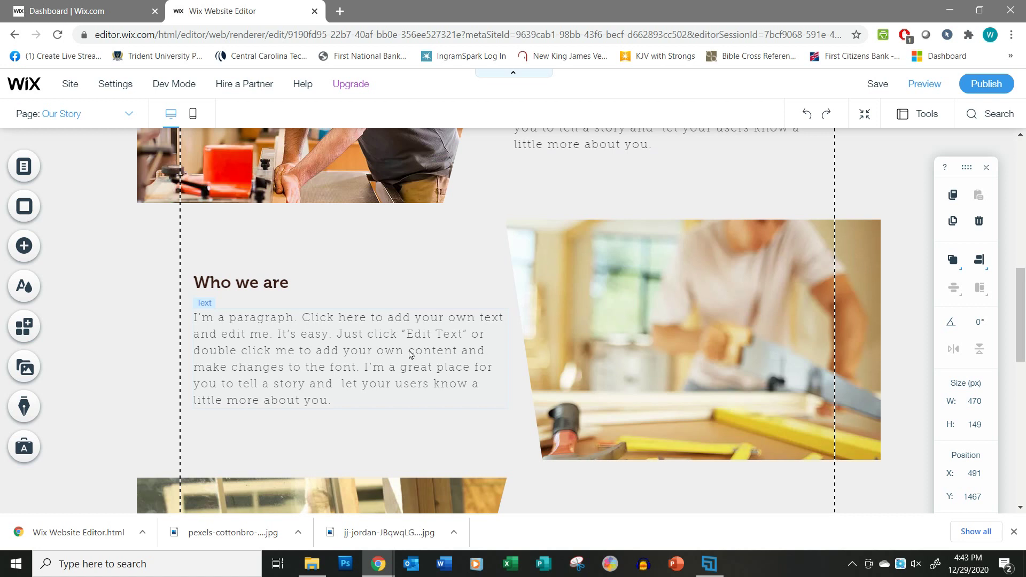
{"action": "scroll", "coordinate": [423, 362], "scroll_direction": "down", "scroll_amount": 1}
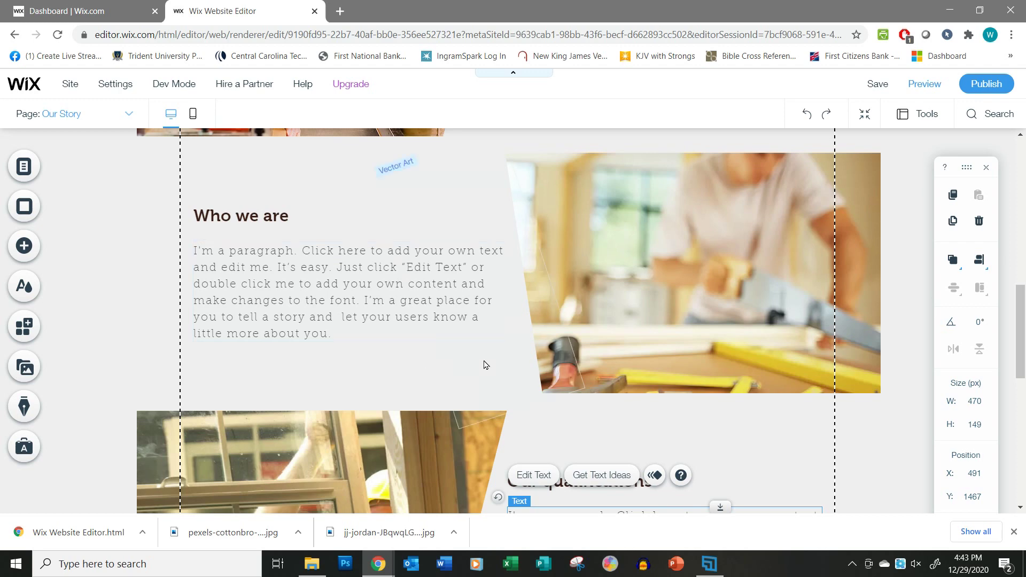
{"action": "scroll", "coordinate": [483, 362], "scroll_direction": "up", "scroll_amount": 5}
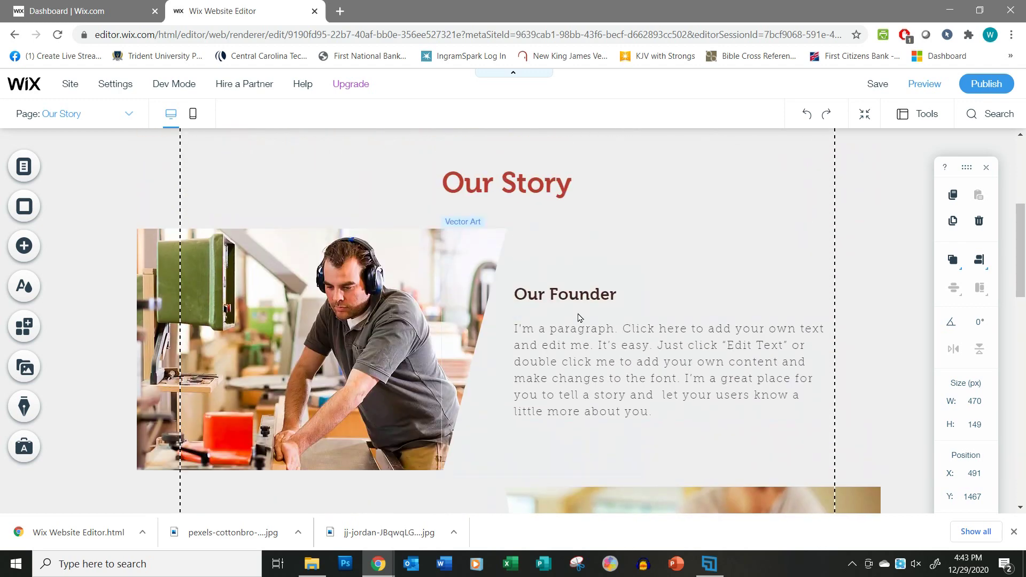
{"action": "scroll", "coordinate": [664, 373], "scroll_direction": "down", "scroll_amount": 5}
{"action": "scroll", "coordinate": [664, 372], "scroll_direction": "down", "scroll_amount": 3}
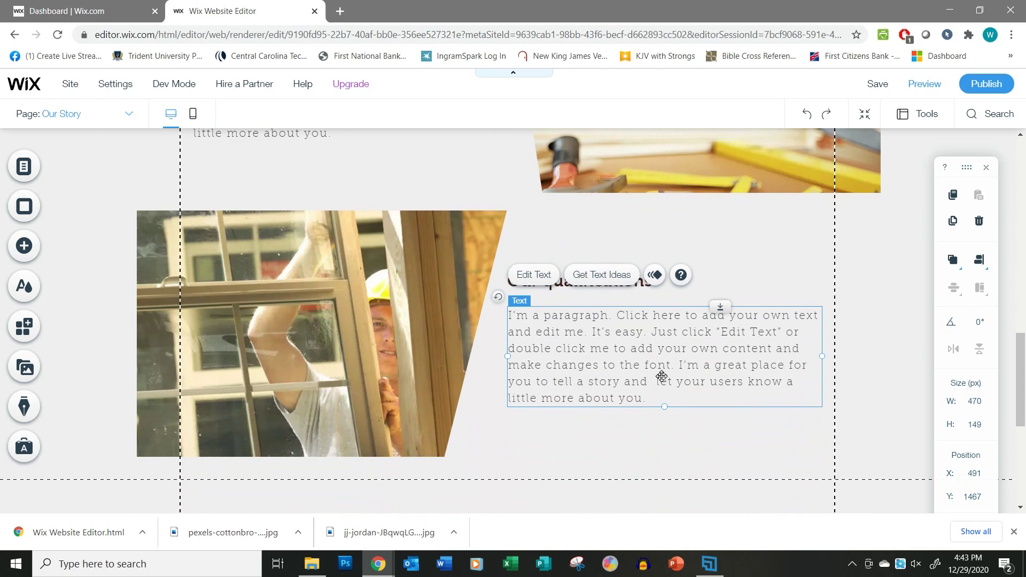
{"action": "left_click", "coordinate": [728, 418]}
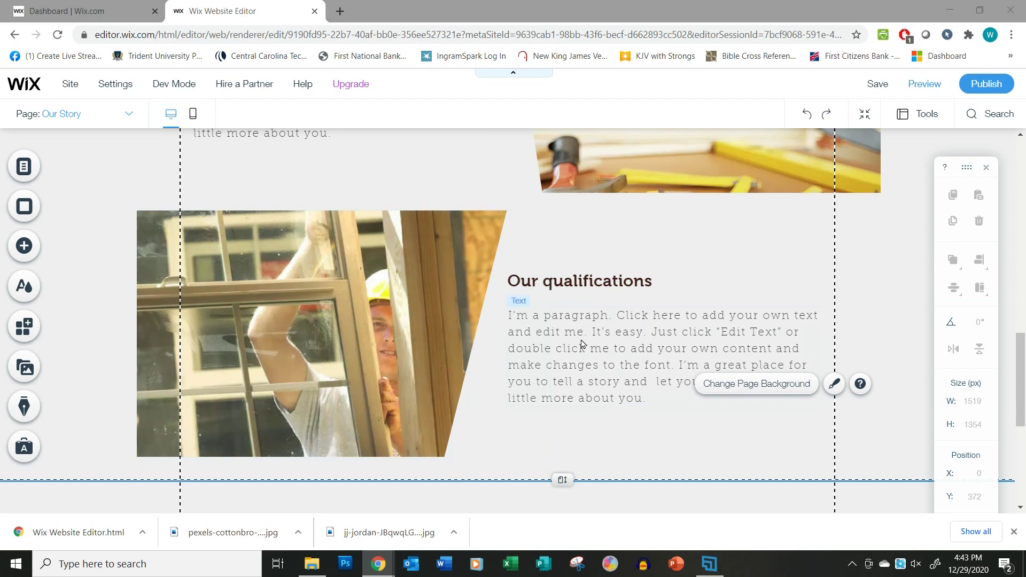
{"action": "scroll", "coordinate": [584, 345], "scroll_direction": "up", "scroll_amount": 10}
Paste the copied company-story text over the Our Founder placeholder paragraph.
{"action": "double_click", "coordinate": [625, 298]}
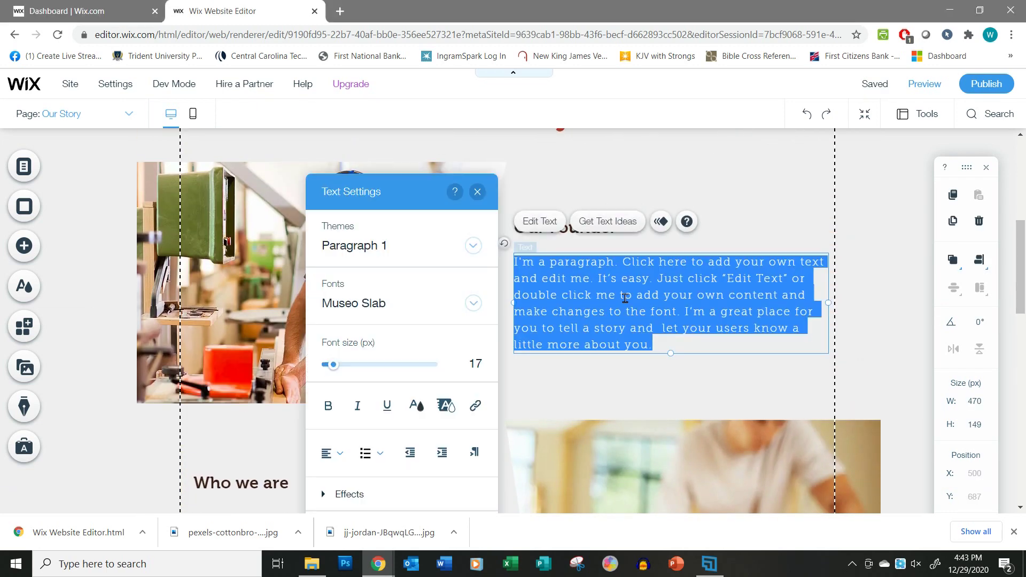
{"action": "type", "text": "Explain how your company came into being (you will need to make this up). Do this as if you were telling a story. Go back to when you first started doing carpentry. Share why you wanted to start a business and what you hope to provide for your customers. Be brief, but not too short. Your goal here is to emotionally connect with your visitors."}
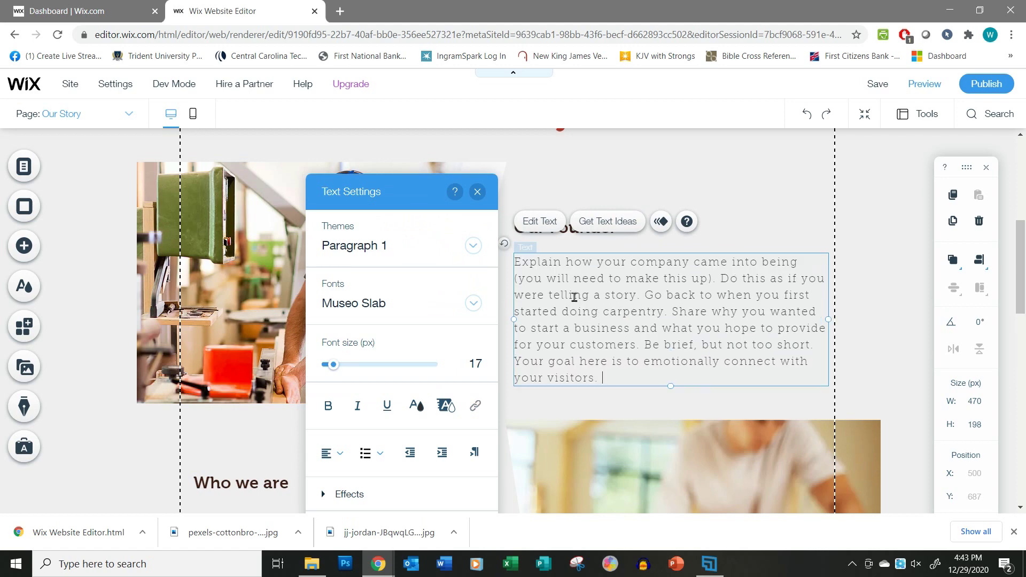
{"action": "left_click", "coordinate": [794, 221]}
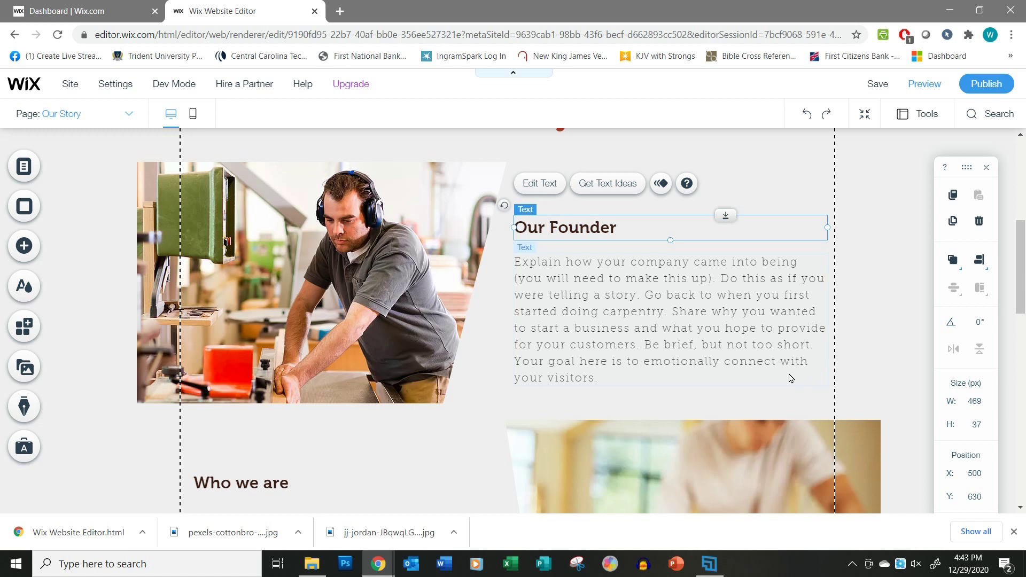
Group the Our Founder heading with its paragraph and move the group slightly up.
{"action": "left_click", "coordinate": [674, 299]}
{"action": "left_click", "coordinate": [765, 229]}
{"action": "left_click", "coordinate": [744, 298], "text": "shift"}
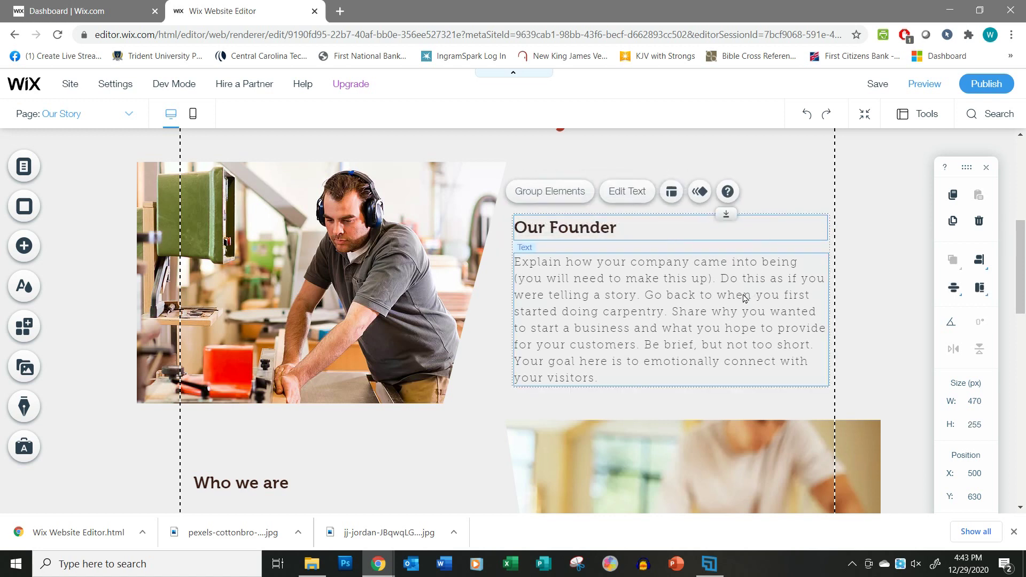
{"action": "left_click", "coordinate": [563, 192]}
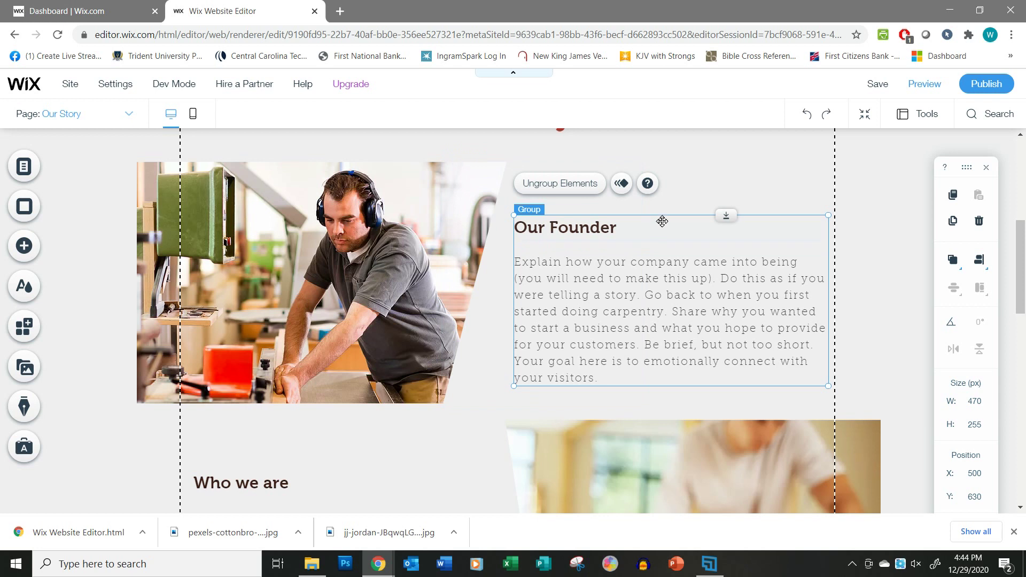
{"action": "left_click_drag", "start_coordinate": [663, 219], "coordinate": [661, 201]}
{"action": "left_click", "coordinate": [898, 330]}
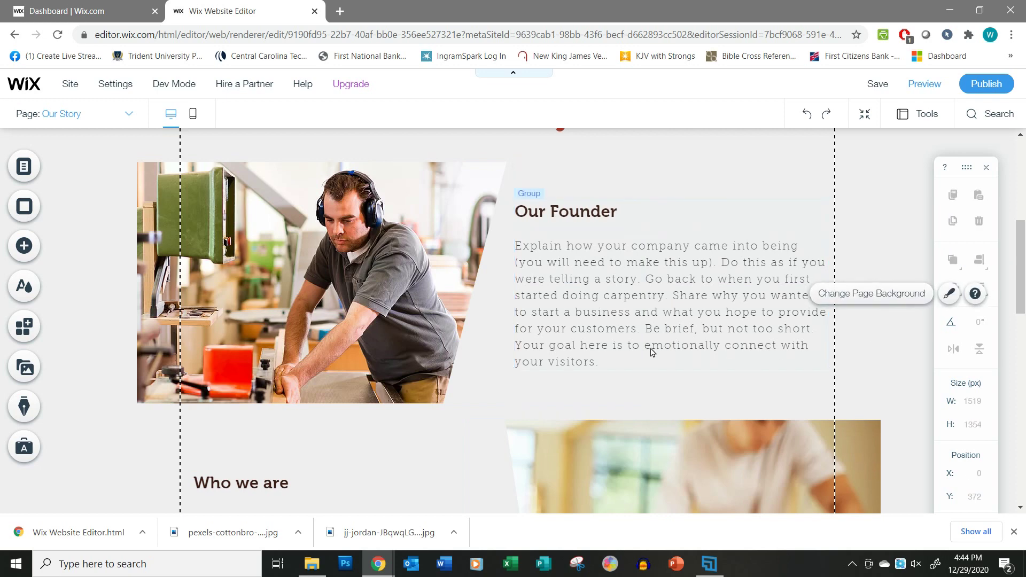
{"action": "scroll", "coordinate": [594, 292], "scroll_direction": "down", "scroll_amount": 5}
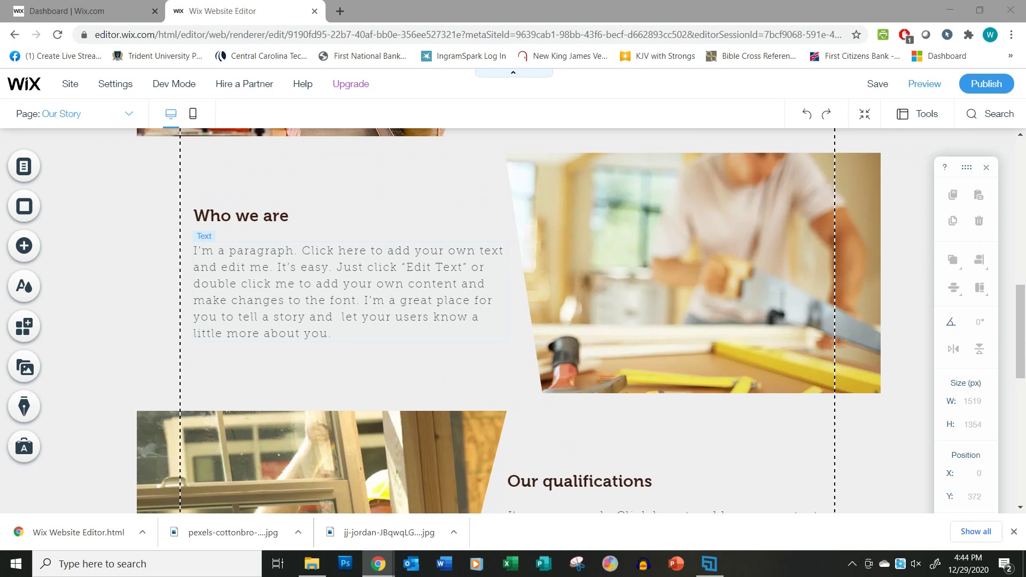
Replace the Who we are placeholder paragraph with the copied passion text.
{"action": "left_click", "coordinate": [245, 298]}
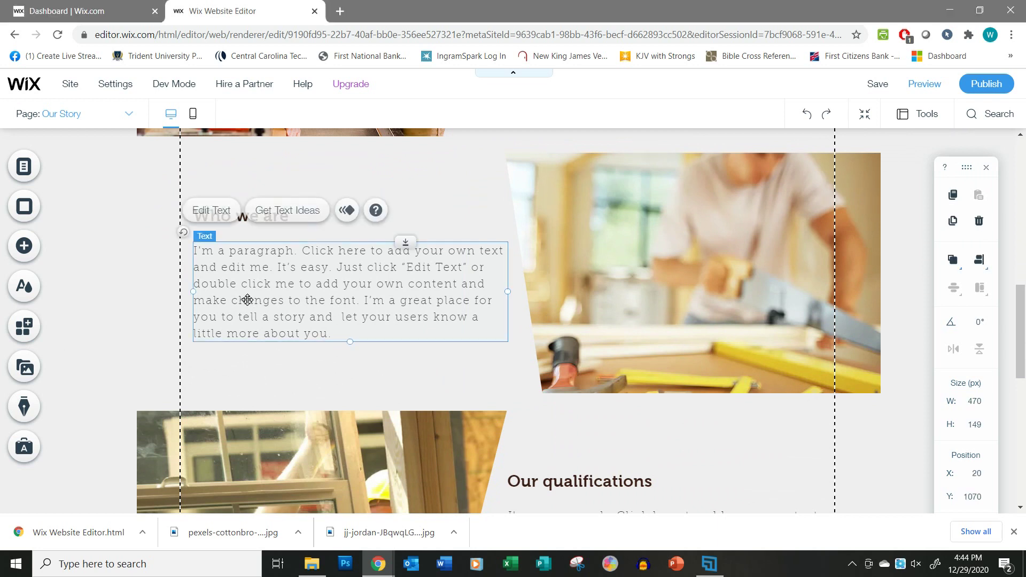
{"action": "left_click", "coordinate": [247, 300]}
{"action": "type", "text": "Use this paragraph to describe your passion as an organization. Your story says how you got here; who you are says what you're here to do. For example, you might say, \"Our past drives us to pursue excellence in all we do, focusing on the smallest details in our projects and seeking to fully understand and execute on our clients' vision.\" (You'll need more than this, of course. Come up with your own words here.)"}
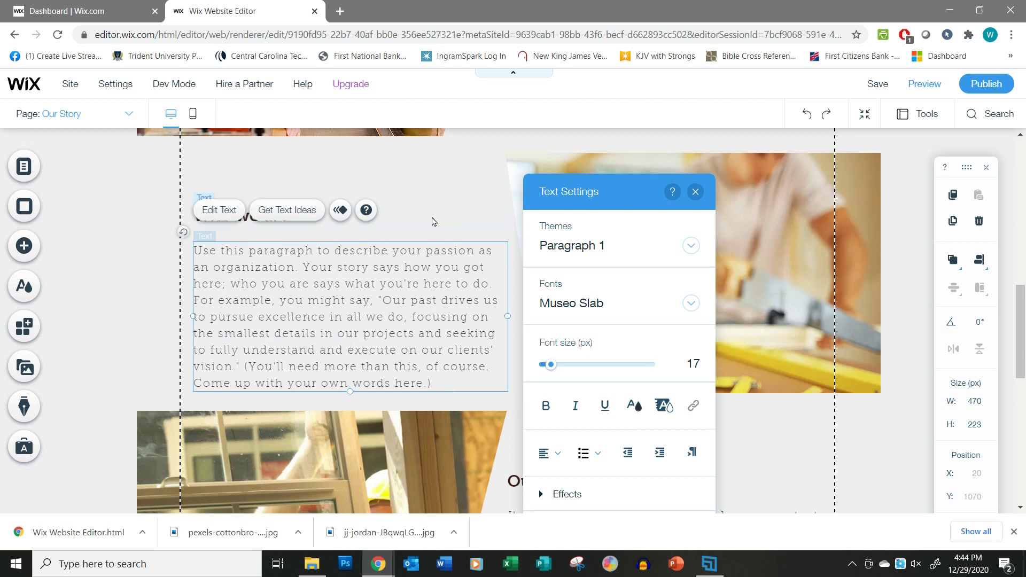
Group the Who we are heading with its paragraph and move the group up to X 15, Y 977.
{"action": "left_click", "coordinate": [429, 221], "text": "shift"}
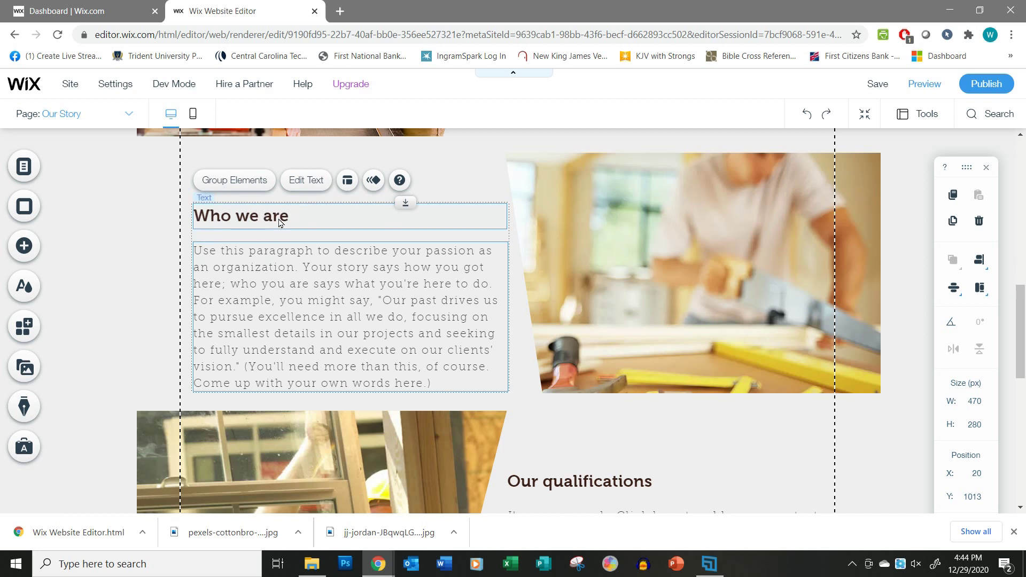
{"action": "left_click", "coordinate": [231, 180]}
{"action": "left_click_drag", "start_coordinate": [456, 208], "coordinate": [451, 180]}
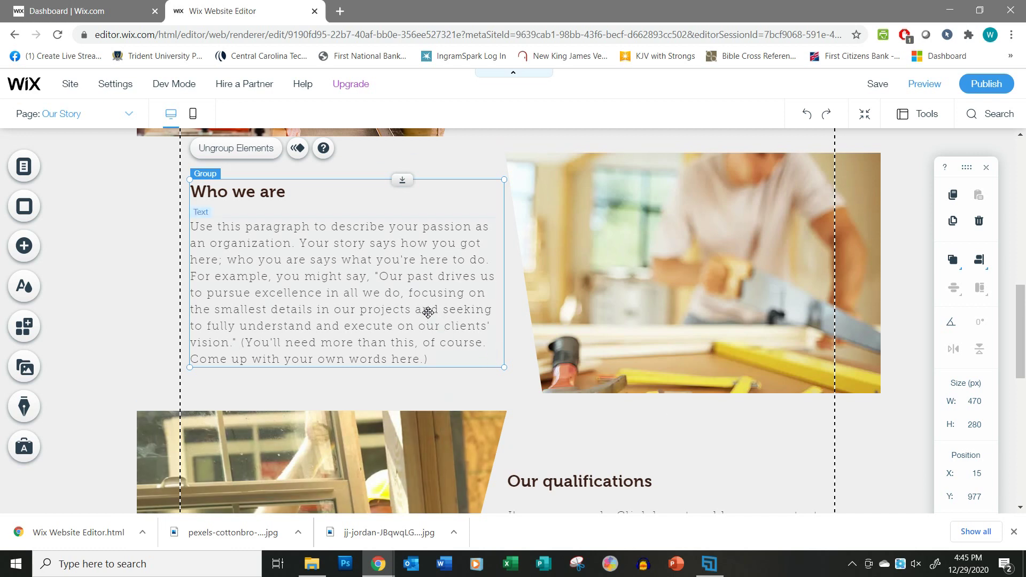
{"action": "scroll", "coordinate": [738, 405], "scroll_direction": "up", "scroll_amount": 5}
{"action": "scroll", "coordinate": [737, 405], "scroll_direction": "down", "scroll_amount": 5}
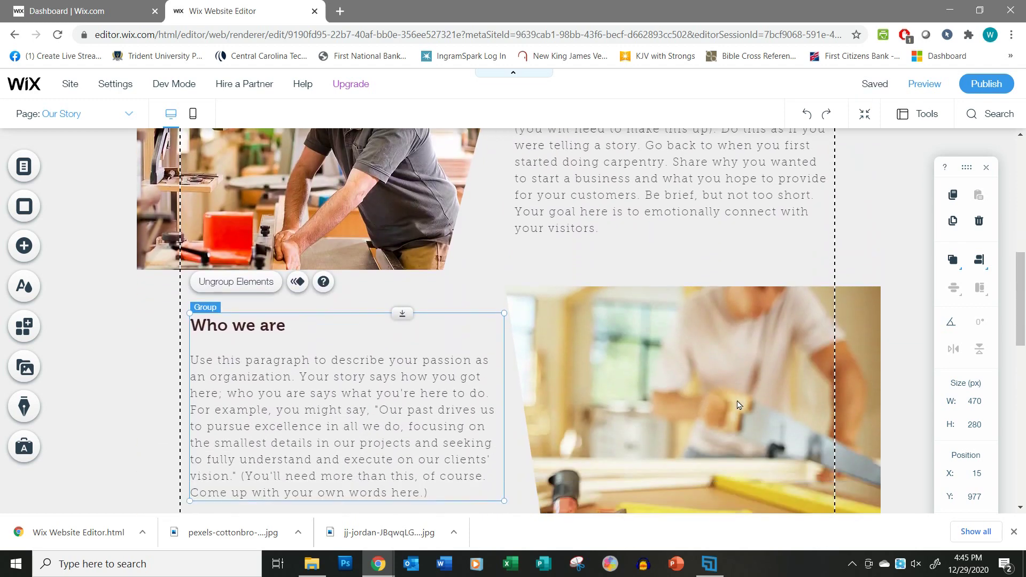
{"action": "scroll", "coordinate": [737, 405], "scroll_direction": "down", "scroll_amount": 5}
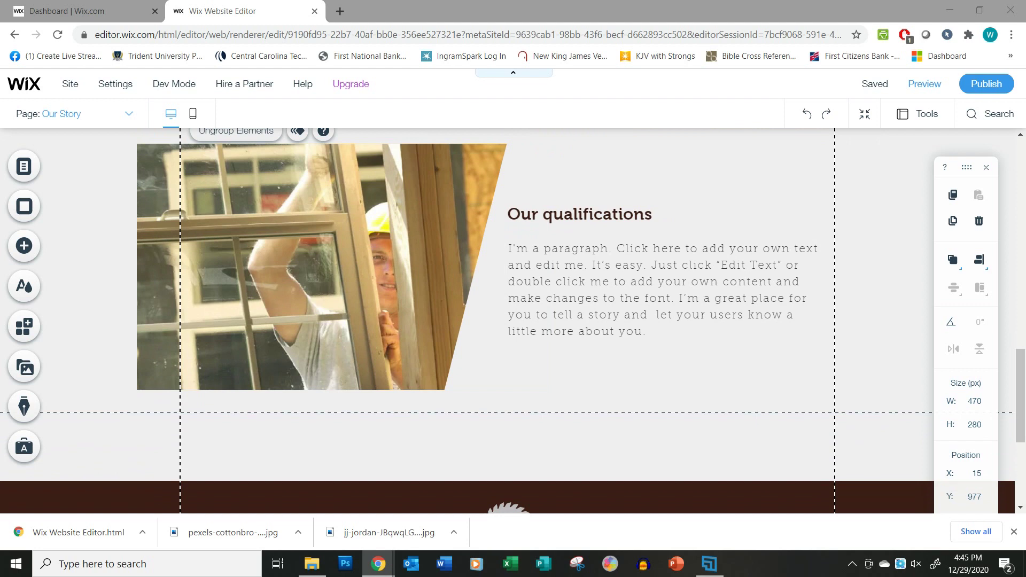
Paste the experience text into Our qualifications, group it with its heading, and raise it to X 494, Y 1374.
{"action": "double_click", "coordinate": [614, 297]}
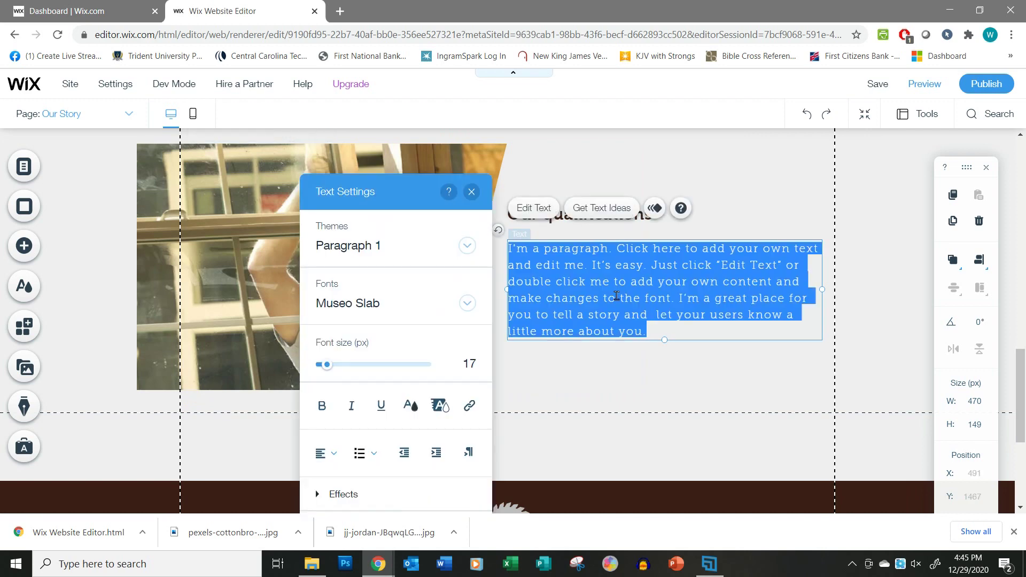
{"action": "type", "text": "Here’s where you get a little more technical. Explain your education and experience. Give your customer a reason to trust that you can do all you say you can do. \"Our owner has more than 30 years in the carpentry business. He was an apprentice to a well-known Master Carpenter in Connecticut, where he assisted in projects for the Governor and State Legislature there.\" That kind of thing."}
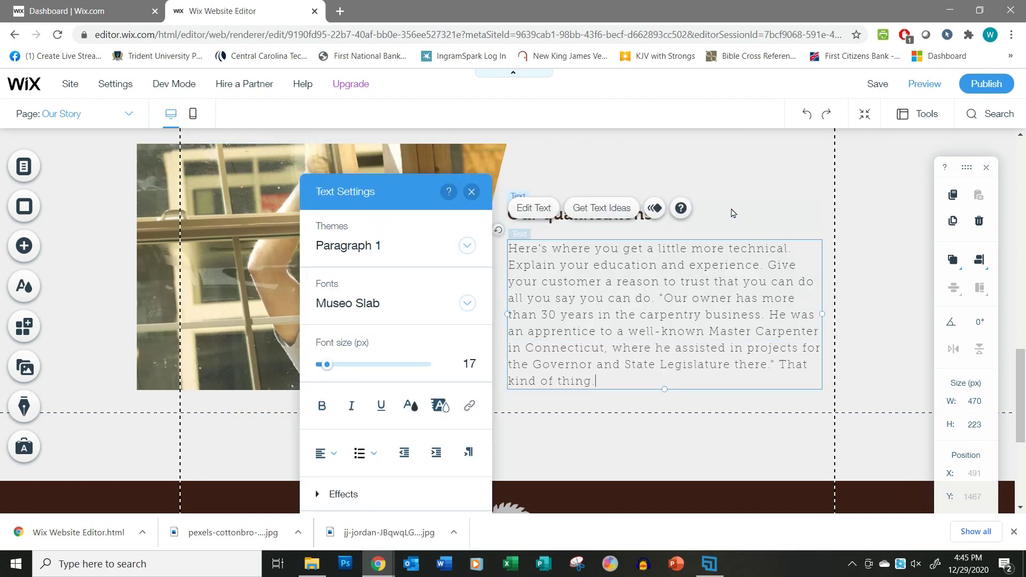
{"action": "left_click", "coordinate": [750, 211], "text": "shift"}
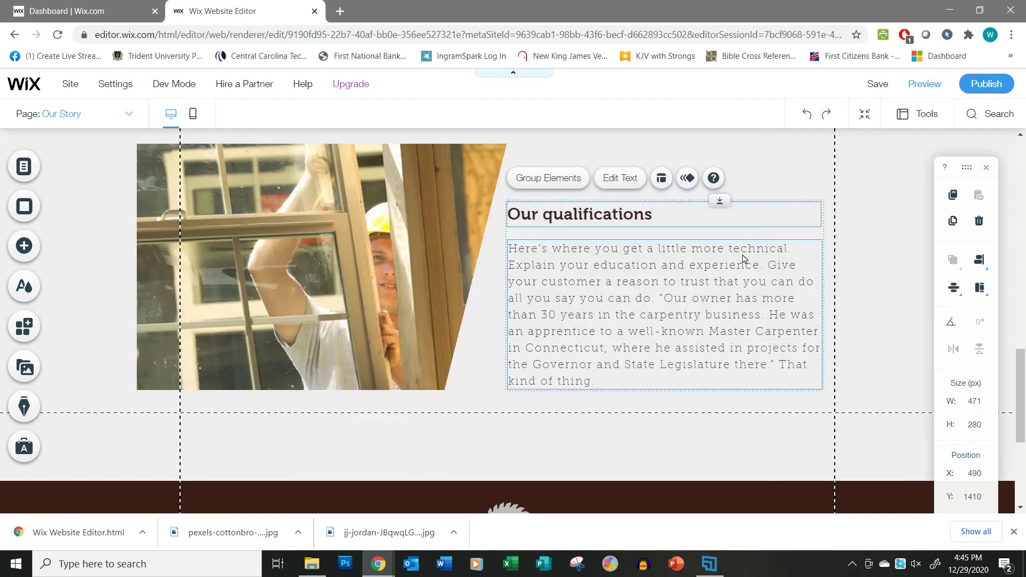
{"action": "left_click", "coordinate": [545, 178]}
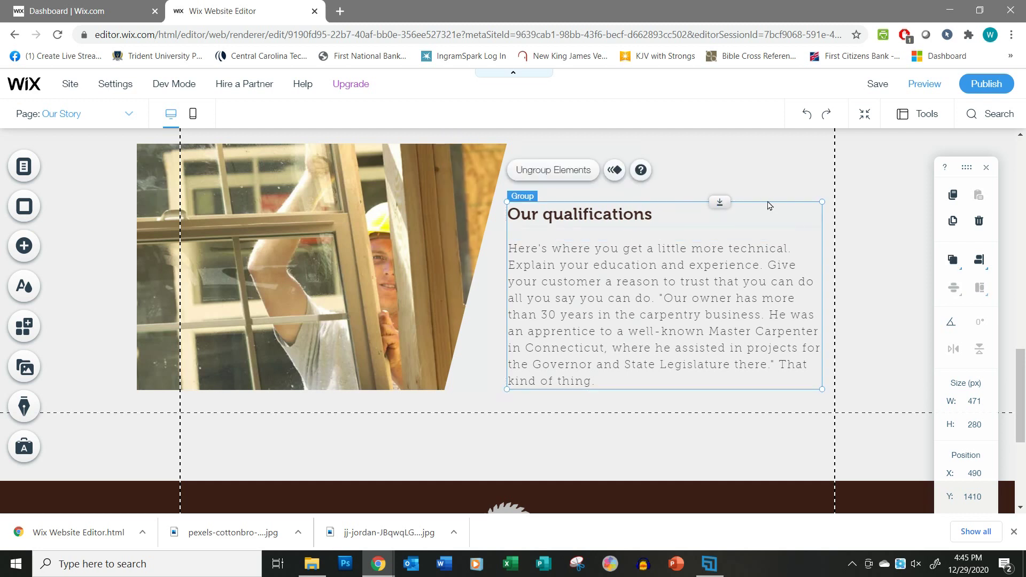
{"action": "left_click_drag", "start_coordinate": [768, 204], "coordinate": [769, 183]}
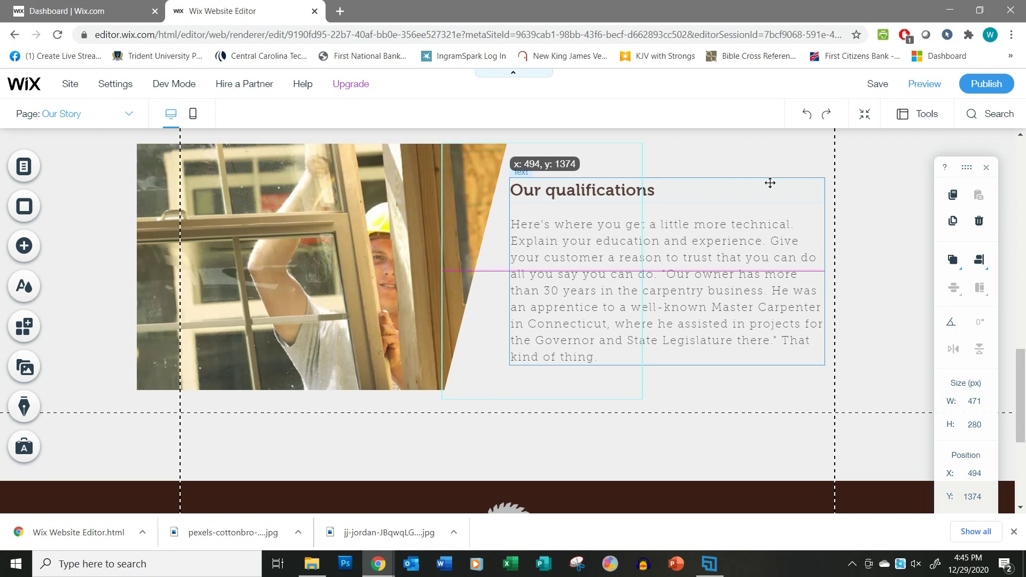
{"action": "left_click_drag", "start_coordinate": [770, 183], "coordinate": [770, 183]}
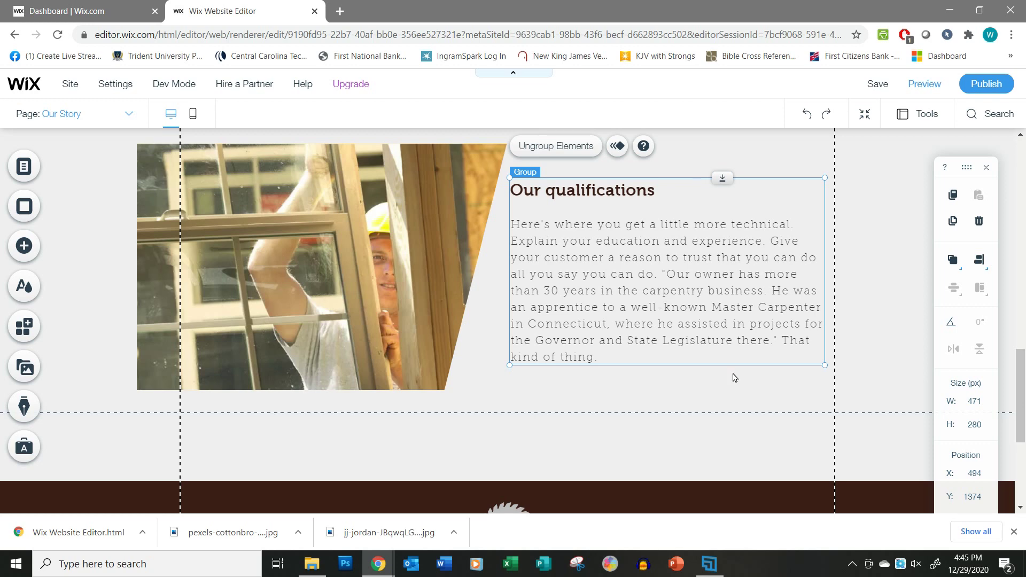
{"action": "scroll", "coordinate": [698, 326], "scroll_direction": "up", "scroll_amount": 4}
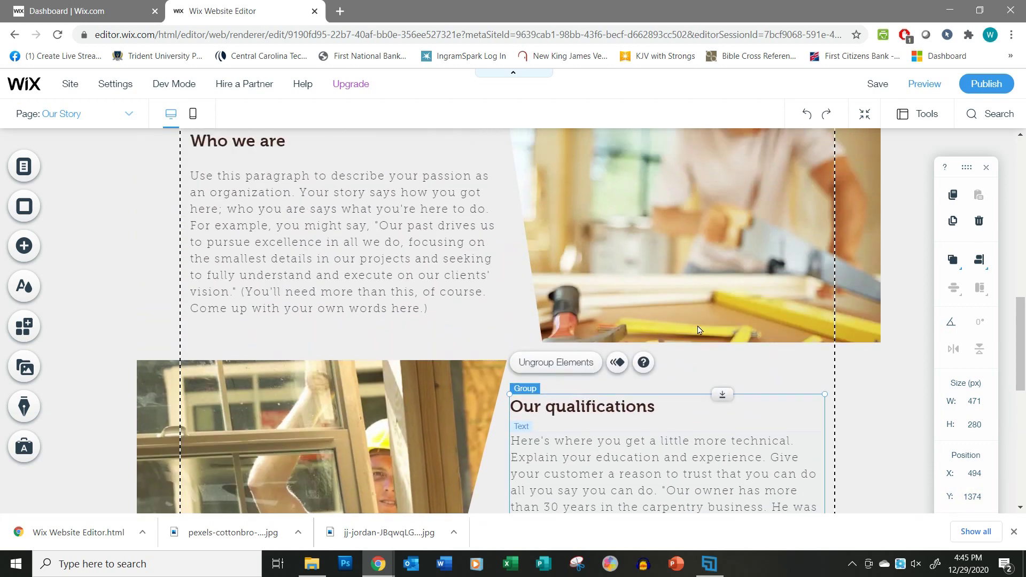
{"action": "scroll", "coordinate": [697, 330], "scroll_direction": "up", "scroll_amount": 10}
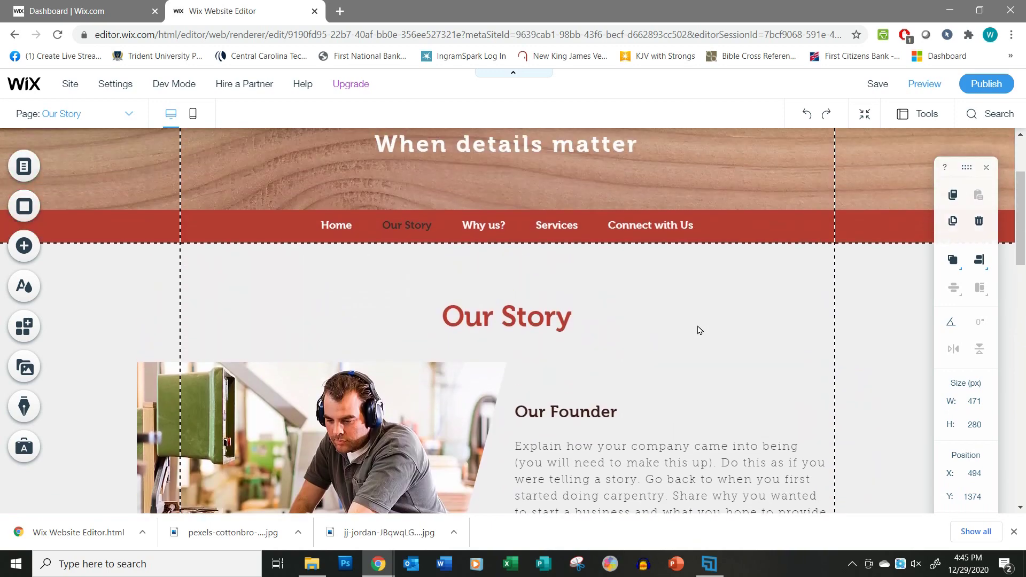
{"action": "scroll", "coordinate": [699, 330], "scroll_direction": "up", "scroll_amount": 1}
{"action": "scroll", "coordinate": [591, 382], "scroll_direction": "down", "scroll_amount": 3}
{"action": "scroll", "coordinate": [652, 416], "scroll_direction": "down", "scroll_amount": 2}
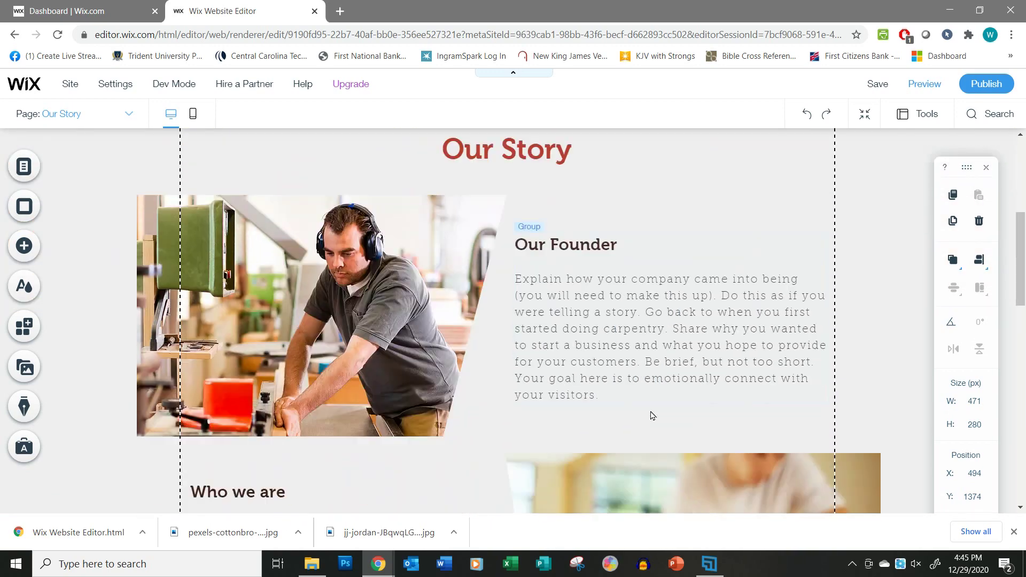
{"action": "scroll", "coordinate": [652, 415], "scroll_direction": "down", "scroll_amount": 9}
{"action": "scroll", "coordinate": [649, 408], "scroll_direction": "up", "scroll_amount": 10}
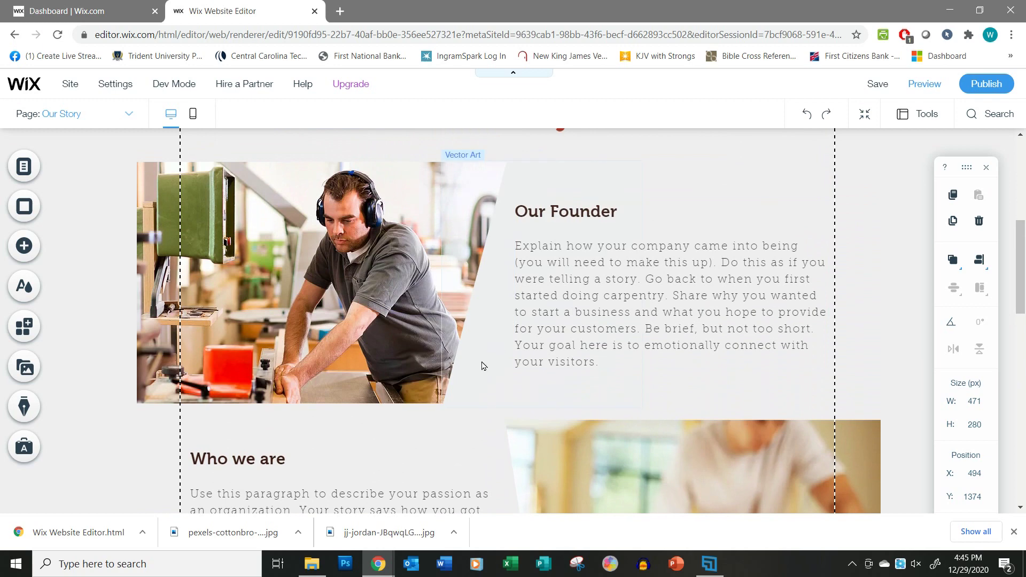
{"action": "left_click", "coordinate": [356, 293]}
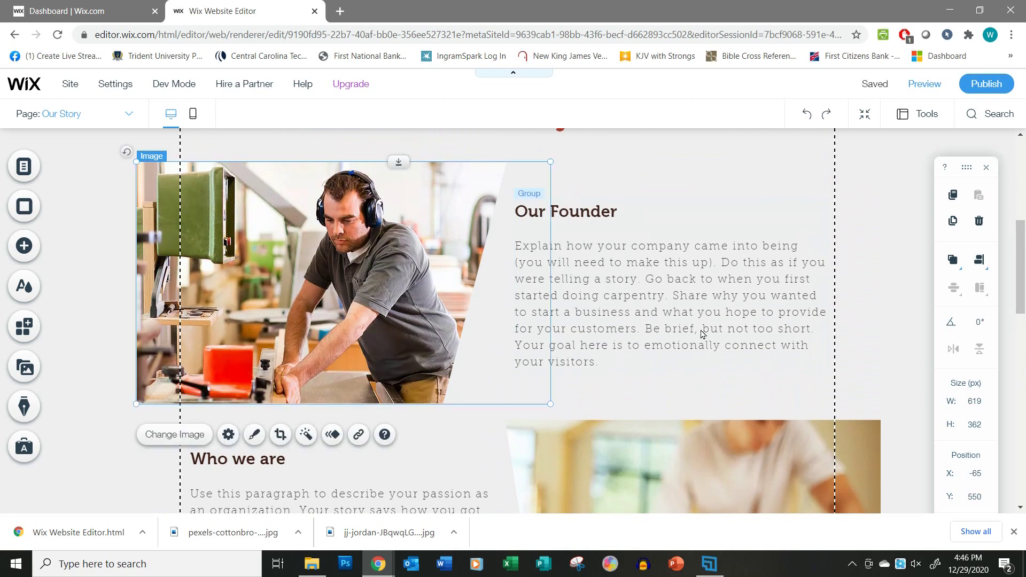
{"action": "scroll", "coordinate": [702, 332], "scroll_direction": "down", "scroll_amount": 6}
{"action": "scroll", "coordinate": [731, 340], "scroll_direction": "up", "scroll_amount": 6}
{"action": "scroll", "coordinate": [614, 394], "scroll_direction": "down", "scroll_amount": 5}
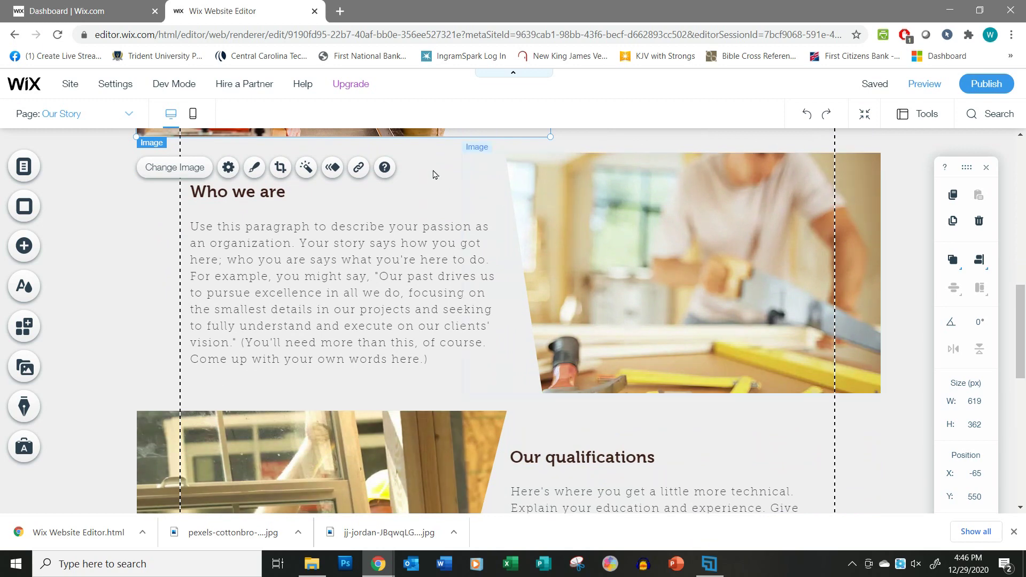
{"action": "scroll", "coordinate": [661, 357], "scroll_direction": "up", "scroll_amount": 5}
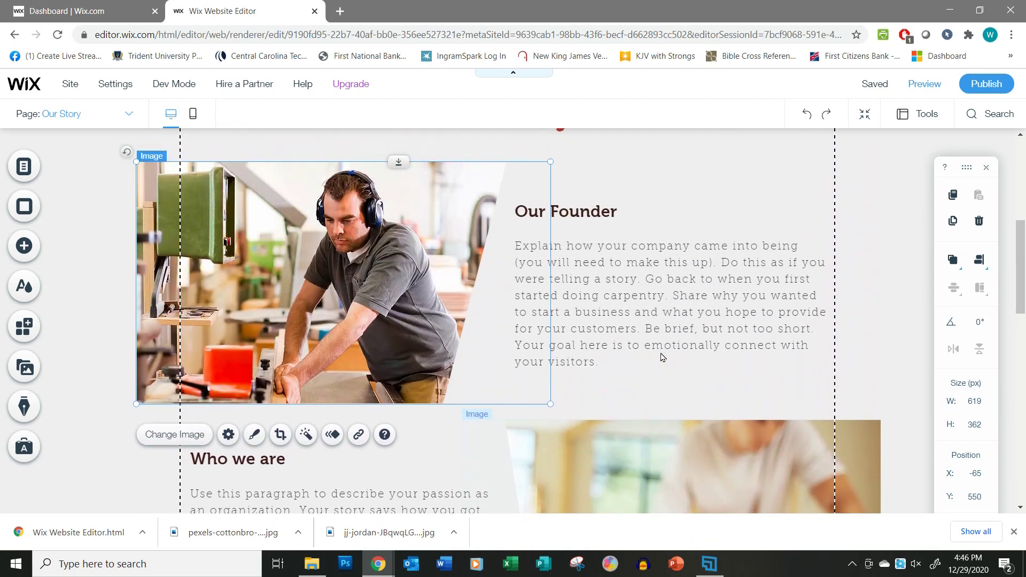
{"action": "scroll", "coordinate": [661, 357], "scroll_direction": "up", "scroll_amount": 4}
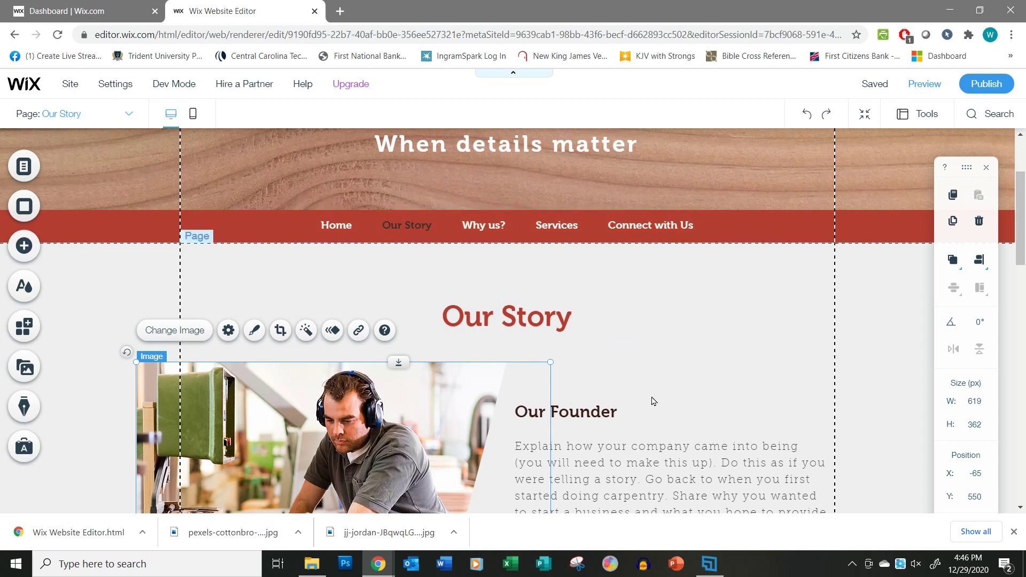
{"action": "scroll", "coordinate": [651, 401], "scroll_direction": "down", "scroll_amount": 4}
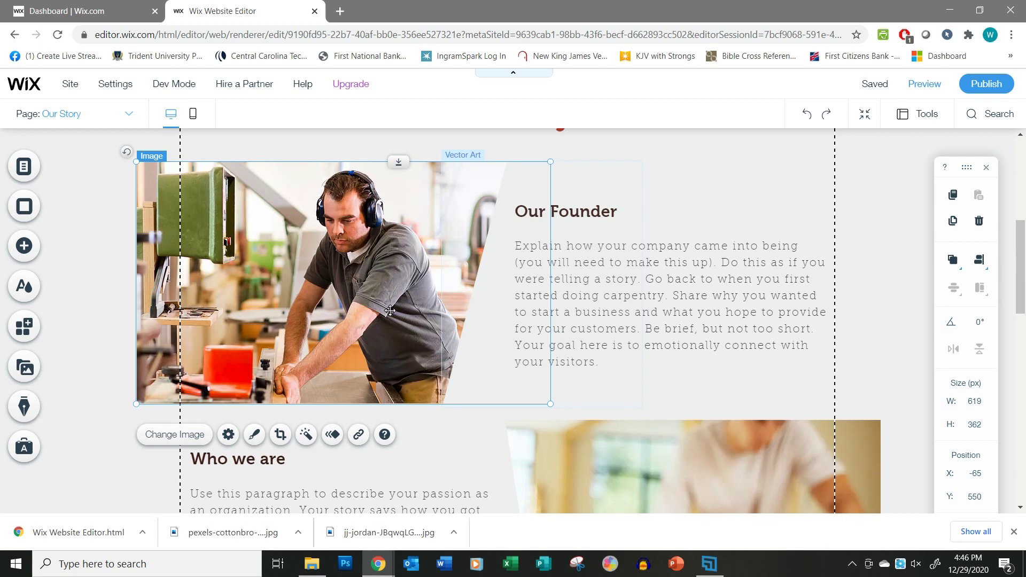
{"action": "scroll", "coordinate": [352, 394], "scroll_direction": "up", "scroll_amount": 3}
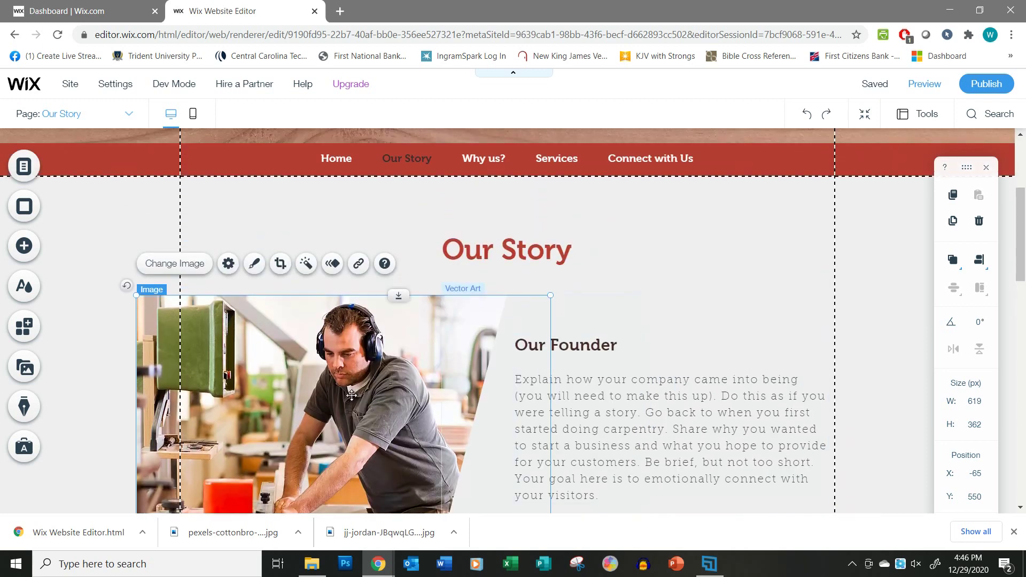
Upload Our Story 1.jpg and Our Story 2.jpg to site files and select Our Story 2.jpg for the founder photo.
{"action": "left_click", "coordinate": [179, 269]}
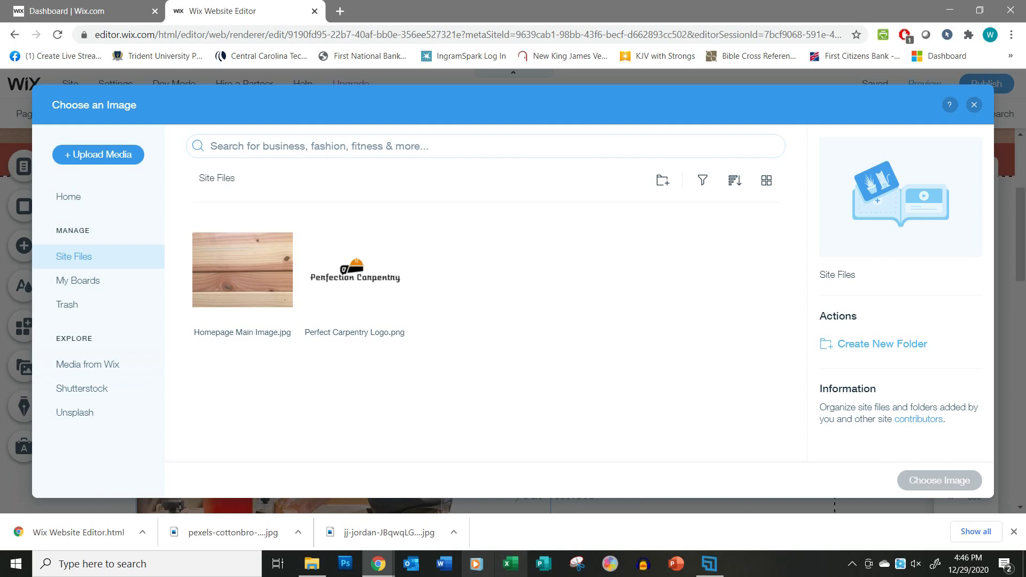
{"action": "left_click", "coordinate": [312, 564]}
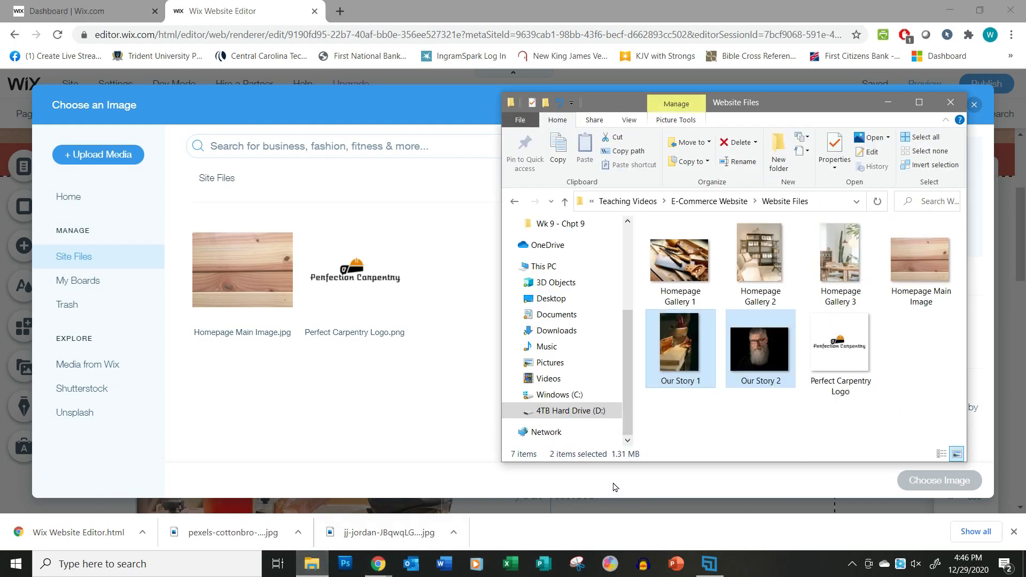
{"action": "left_click_drag", "start_coordinate": [830, 103], "coordinate": [804, 83]}
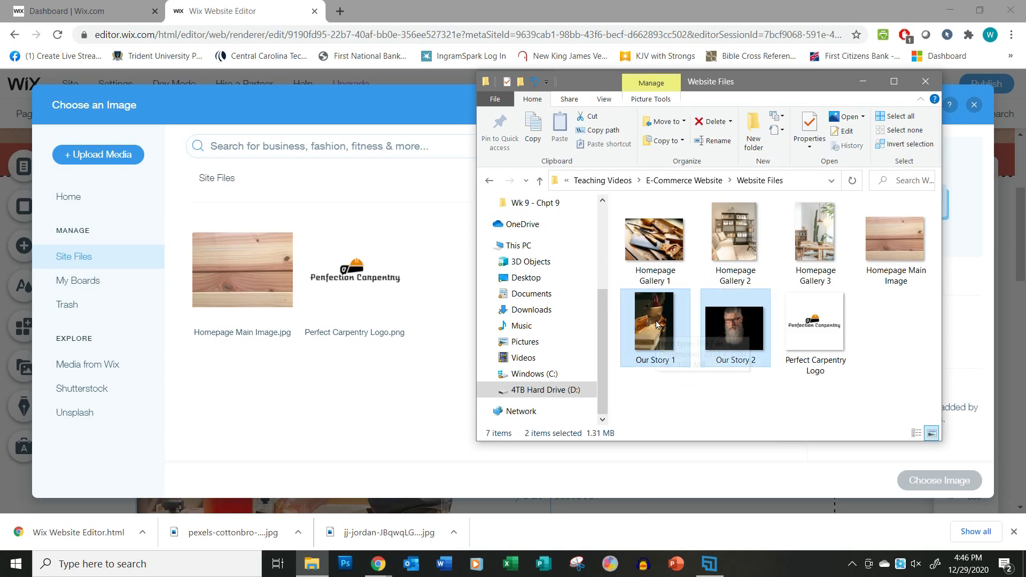
{"action": "left_click_drag", "start_coordinate": [656, 325], "coordinate": [342, 429]}
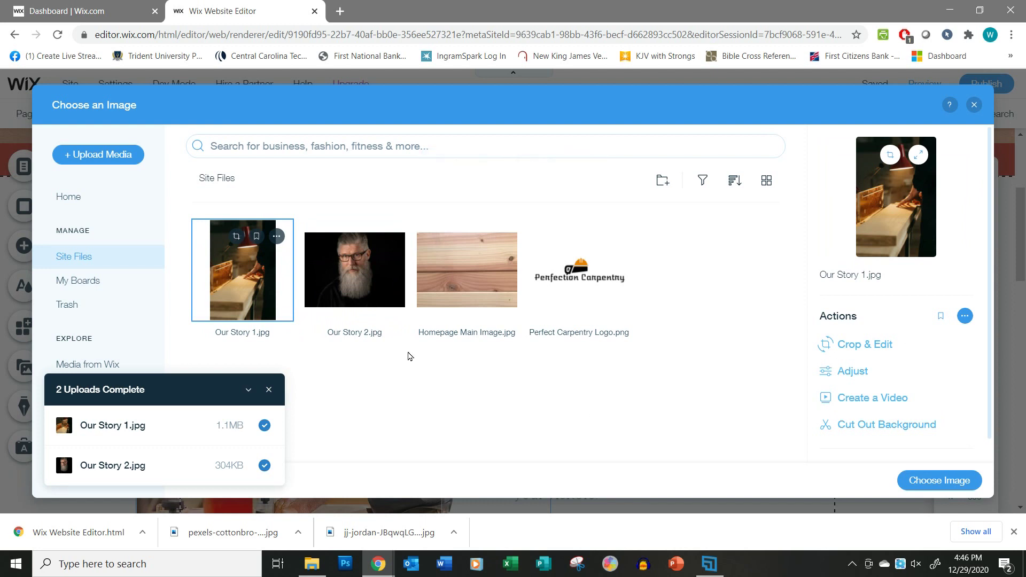
{"action": "left_click", "coordinate": [369, 283]}
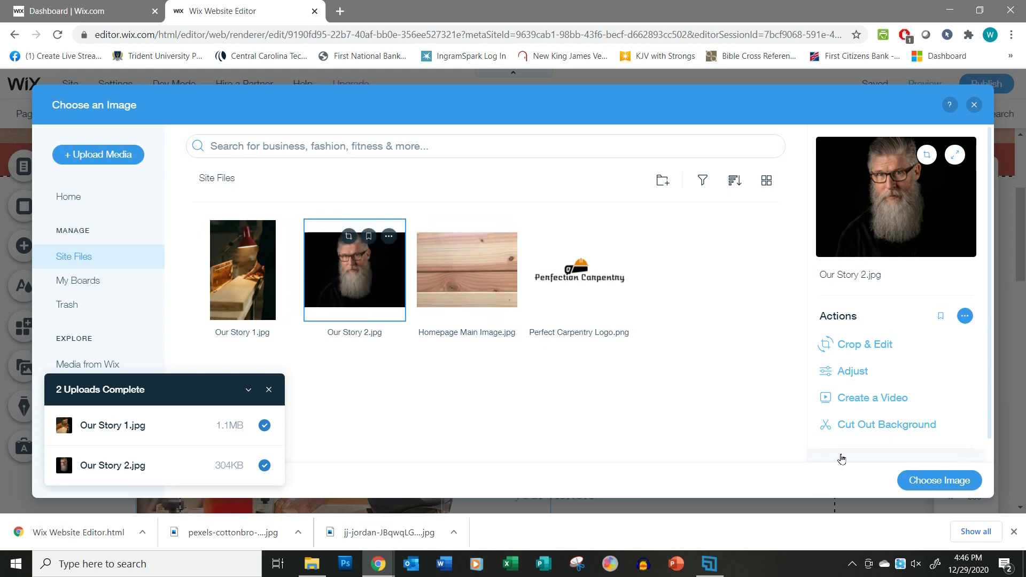
Apply the Our Story 2 bearded man portrait as the Our Founder photo.
{"action": "left_click", "coordinate": [923, 482]}
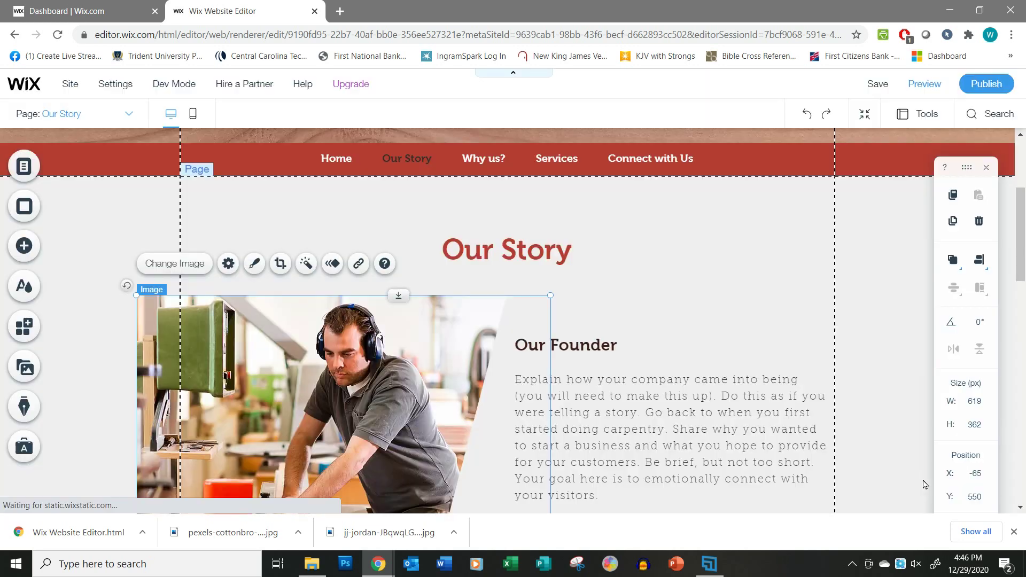
{"action": "scroll", "coordinate": [694, 421], "scroll_direction": "down", "scroll_amount": 3}
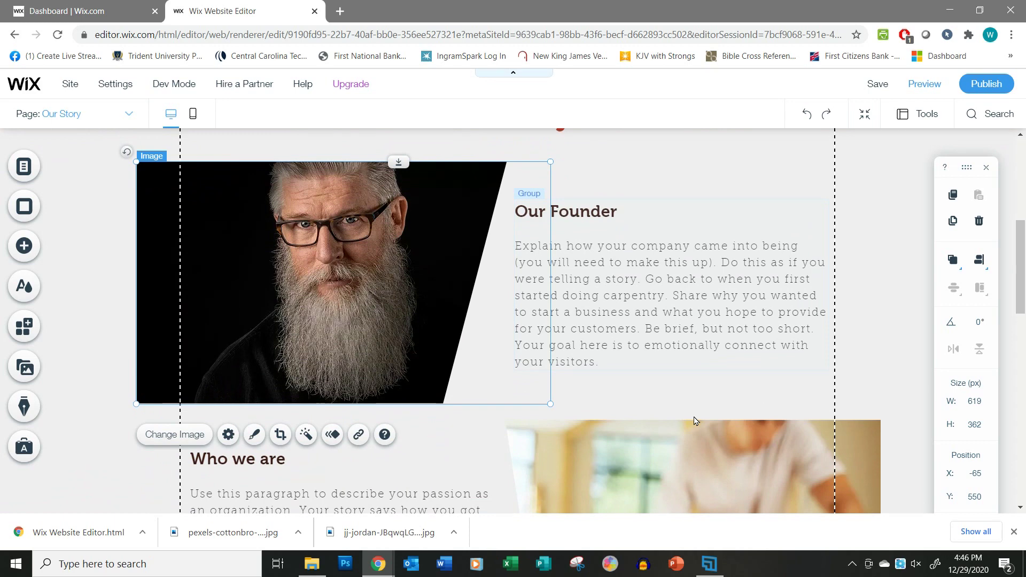
{"action": "scroll", "coordinate": [681, 422], "scroll_direction": "down", "scroll_amount": 5}
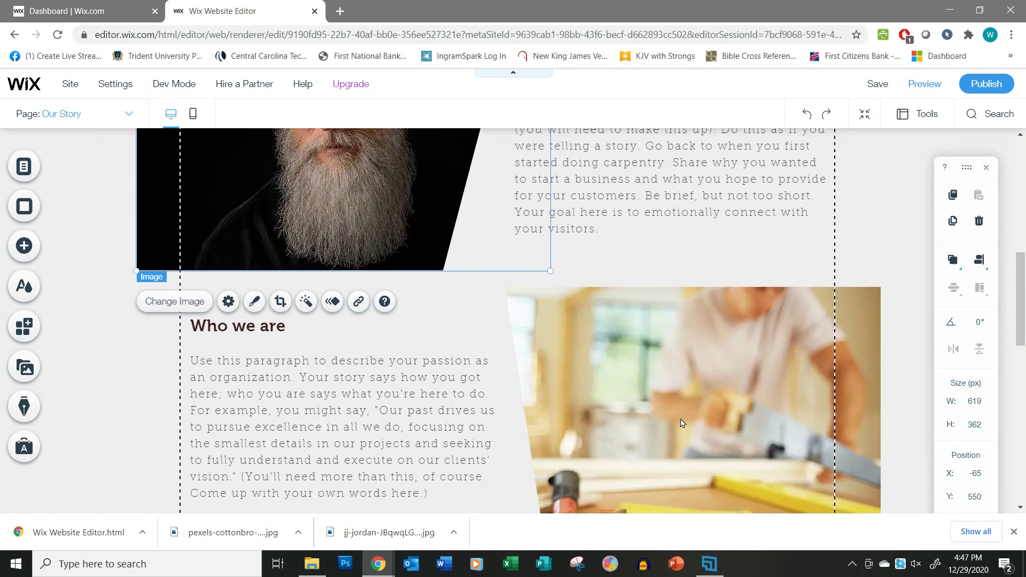
{"action": "scroll", "coordinate": [681, 419], "scroll_direction": "up", "scroll_amount": 1}
Replace the Who we are photo with the Our Story 1.jpg workbench shot.
{"action": "left_click", "coordinate": [728, 352]}
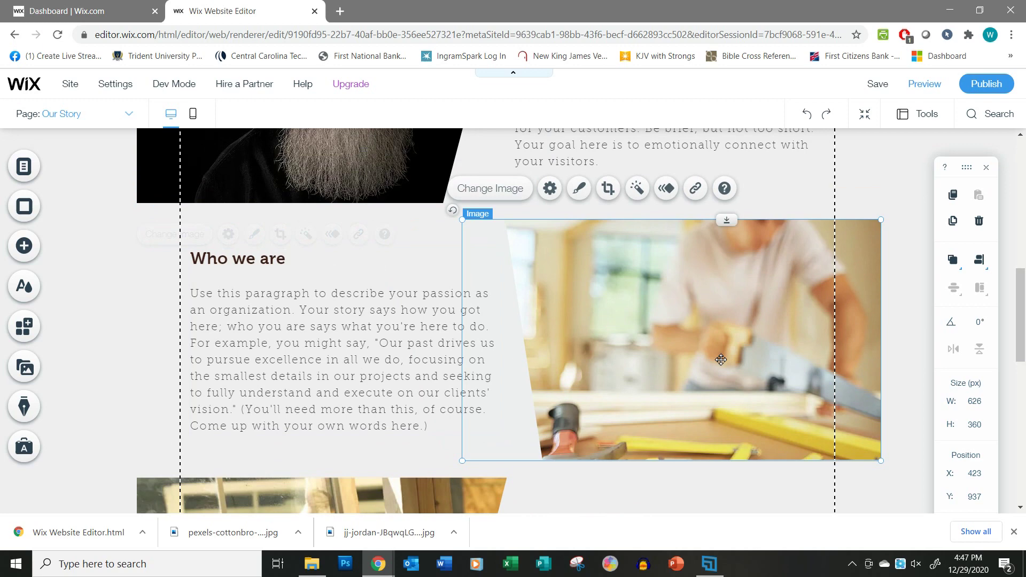
{"action": "left_click", "coordinate": [501, 189]}
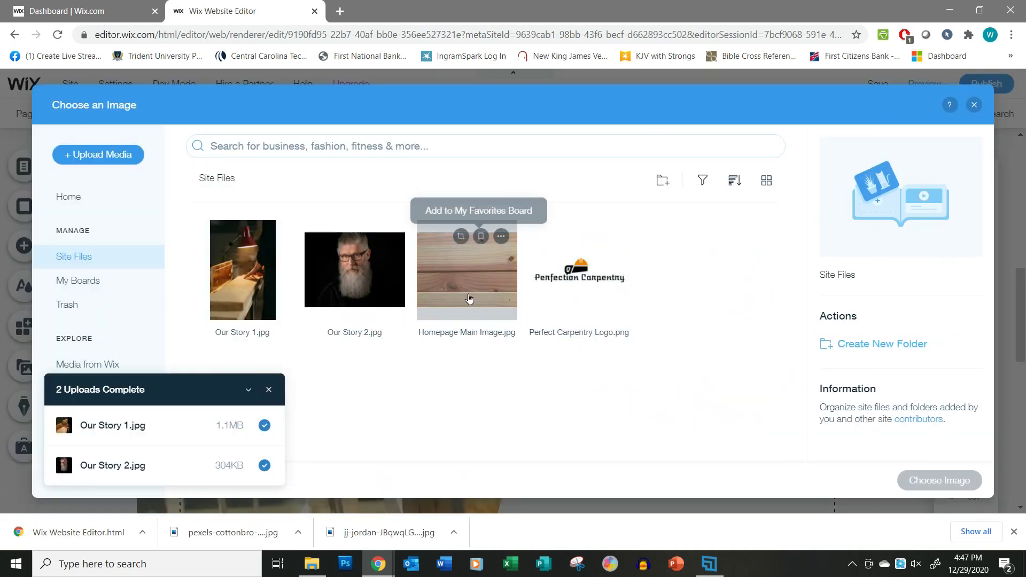
{"action": "left_click", "coordinate": [246, 284]}
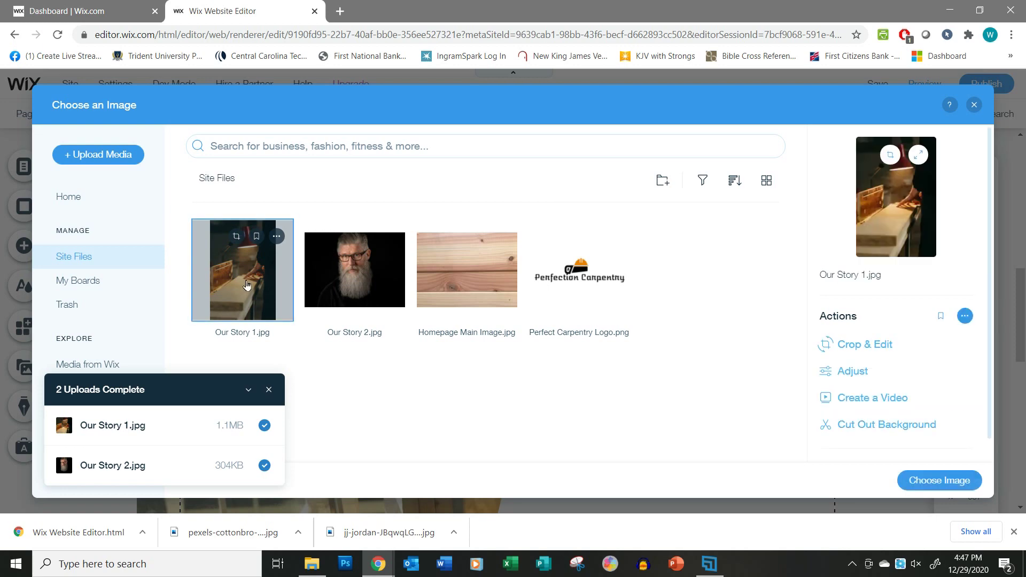
{"action": "left_click", "coordinate": [951, 485]}
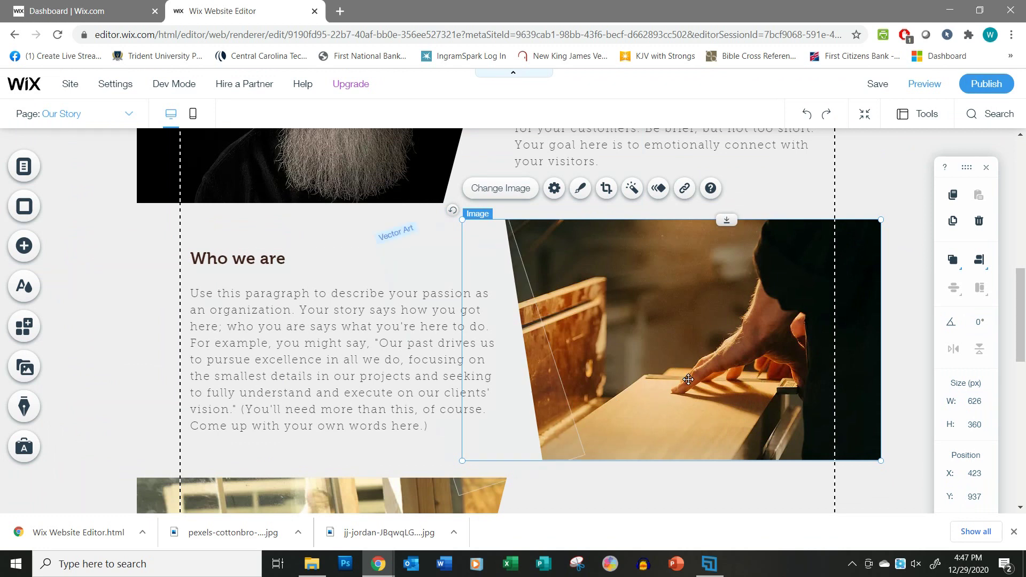
{"action": "scroll", "coordinate": [688, 379], "scroll_direction": "down", "scroll_amount": 3}
{"action": "scroll", "coordinate": [688, 381], "scroll_direction": "up", "scroll_amount": 6}
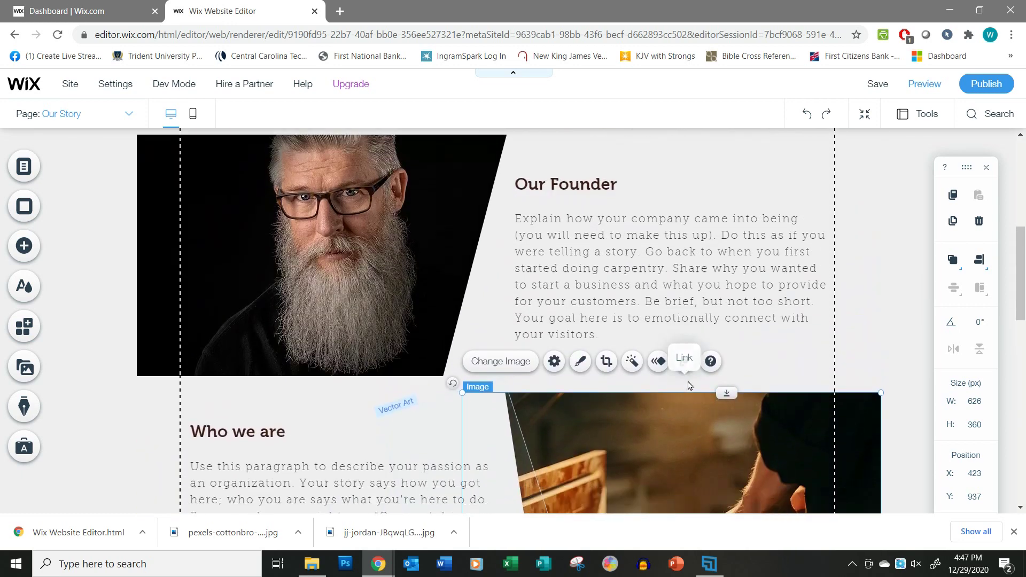
{"action": "scroll", "coordinate": [689, 384], "scroll_direction": "down", "scroll_amount": 3}
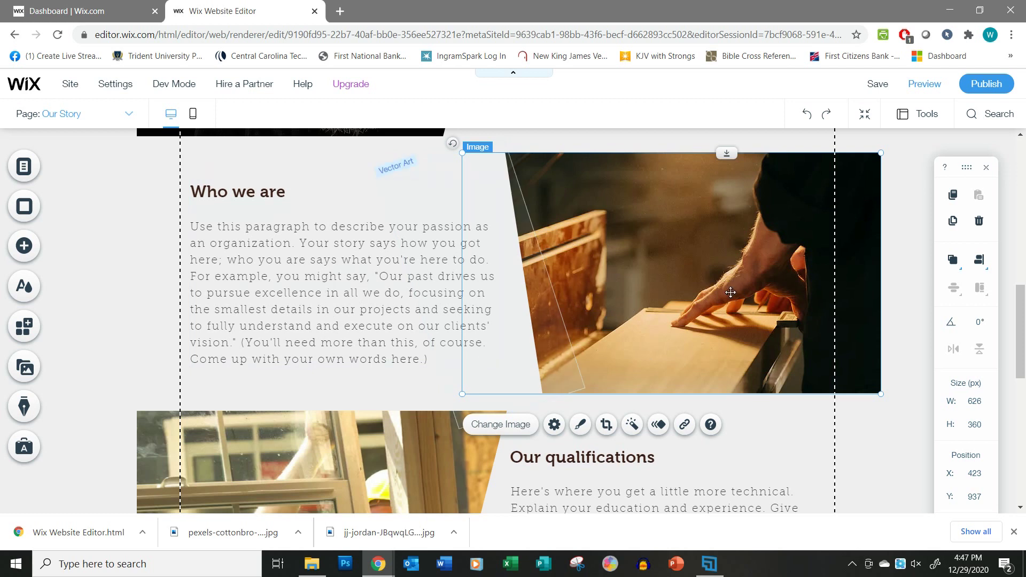
{"action": "scroll", "coordinate": [731, 293], "scroll_direction": "down", "scroll_amount": 4}
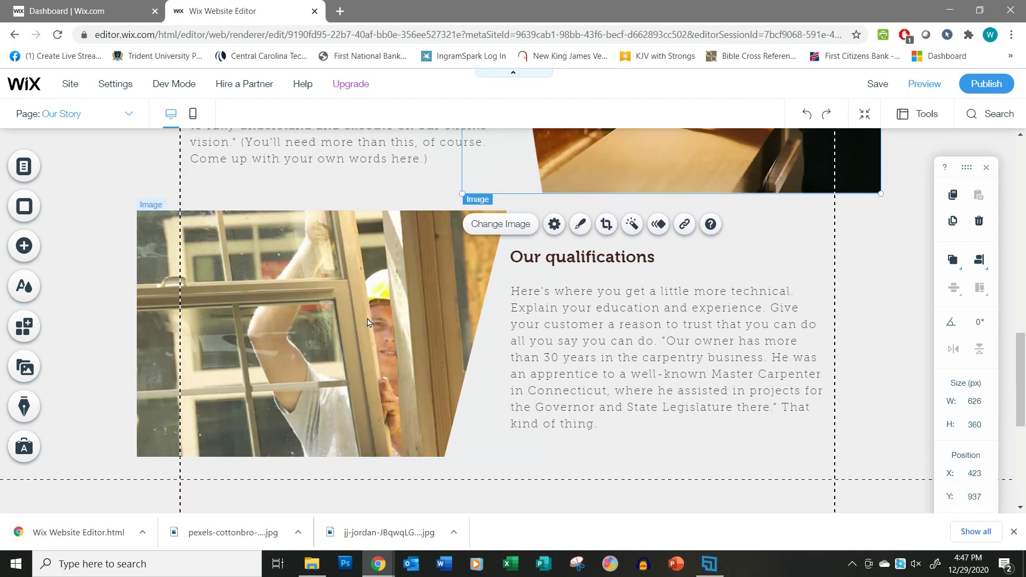
{"action": "left_click", "coordinate": [377, 323]}
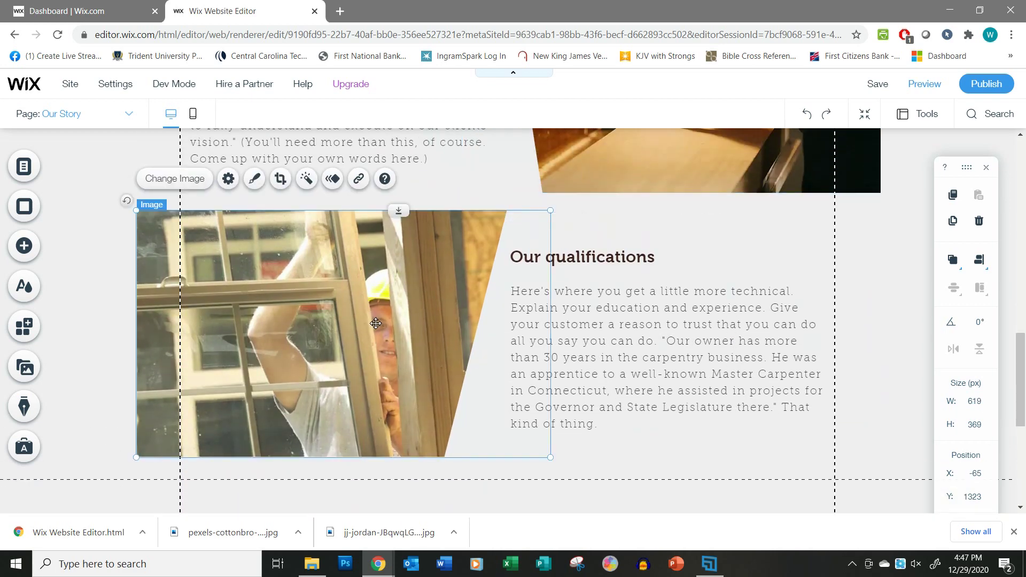
Swap the Our qualifications photo for the Carpenter's Tools stock image found by searching 'carpenter' in Media from Wix.
{"action": "left_click", "coordinate": [172, 179]}
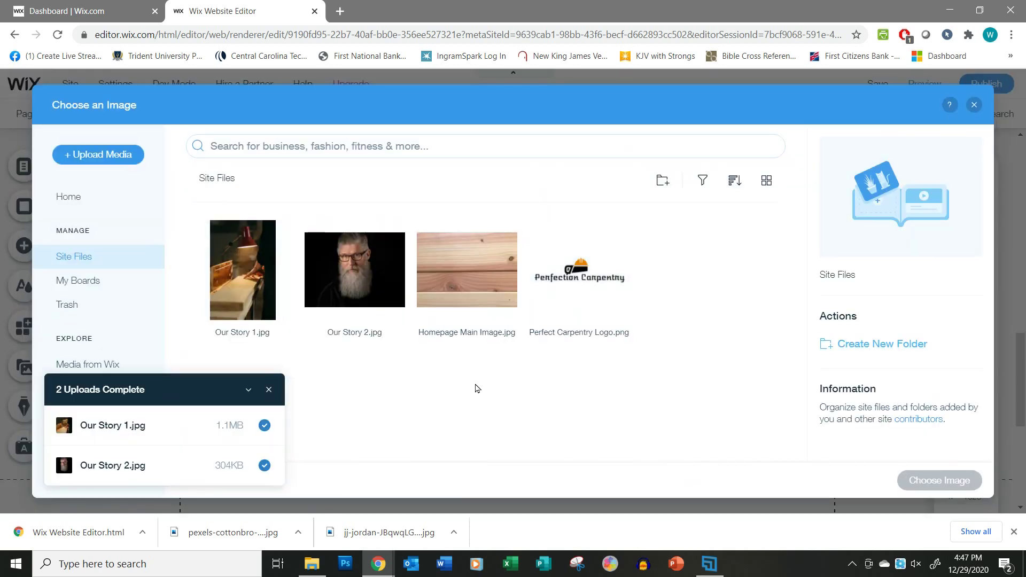
{"action": "left_click", "coordinate": [269, 390]}
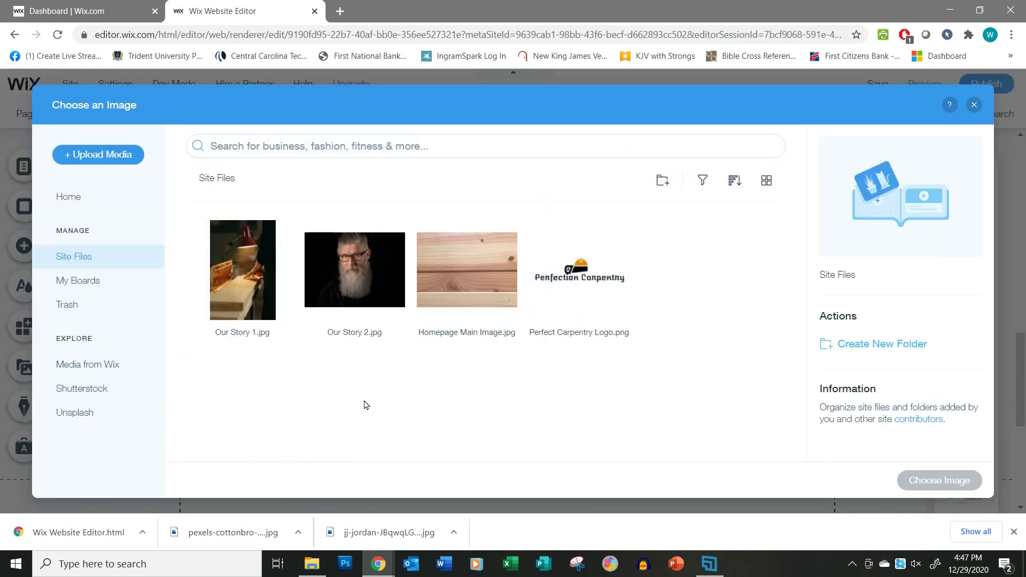
{"action": "left_click", "coordinate": [96, 369]}
{"action": "left_click", "coordinate": [386, 147]}
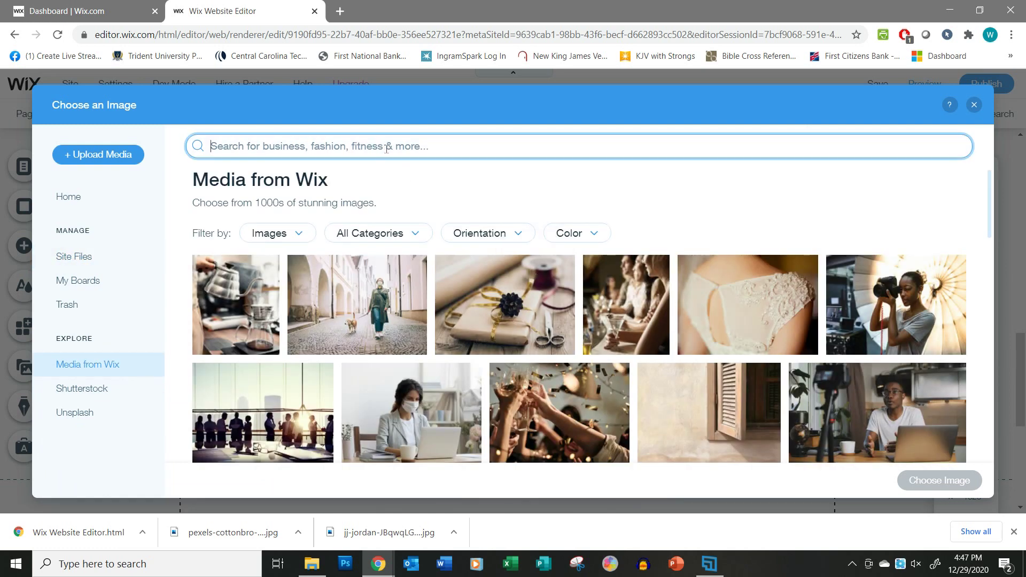
{"action": "type", "text": "carpenter"}
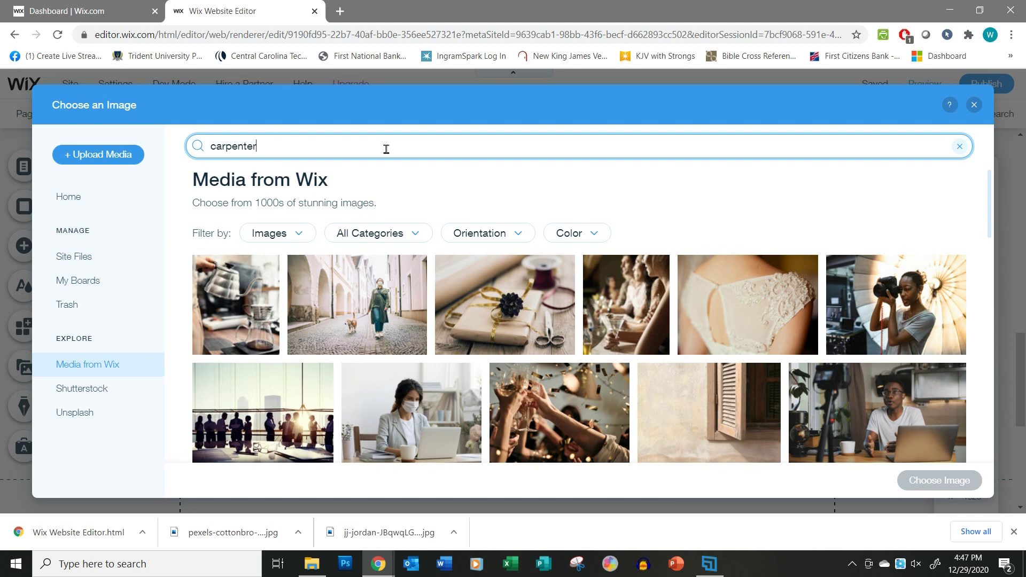
{"action": "key", "text": "Return"}
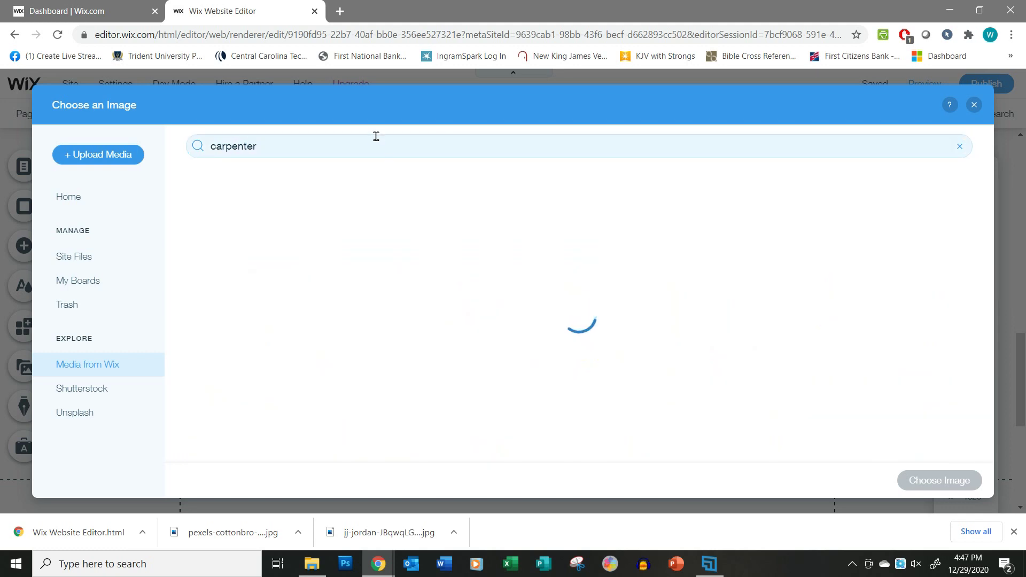
{"action": "scroll", "coordinate": [644, 339], "scroll_direction": "down", "scroll_amount": 3}
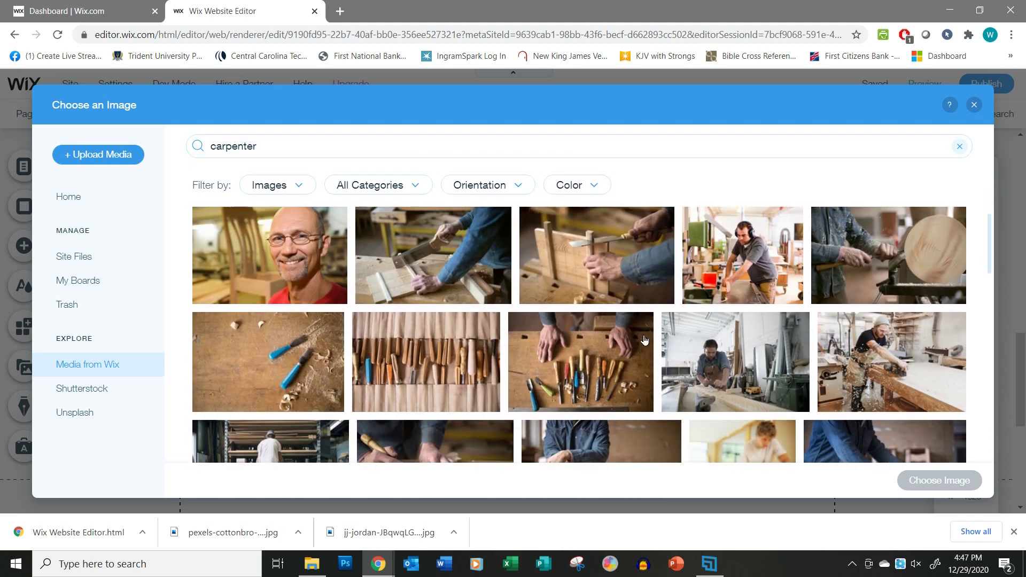
{"action": "double_click", "coordinate": [425, 371]}
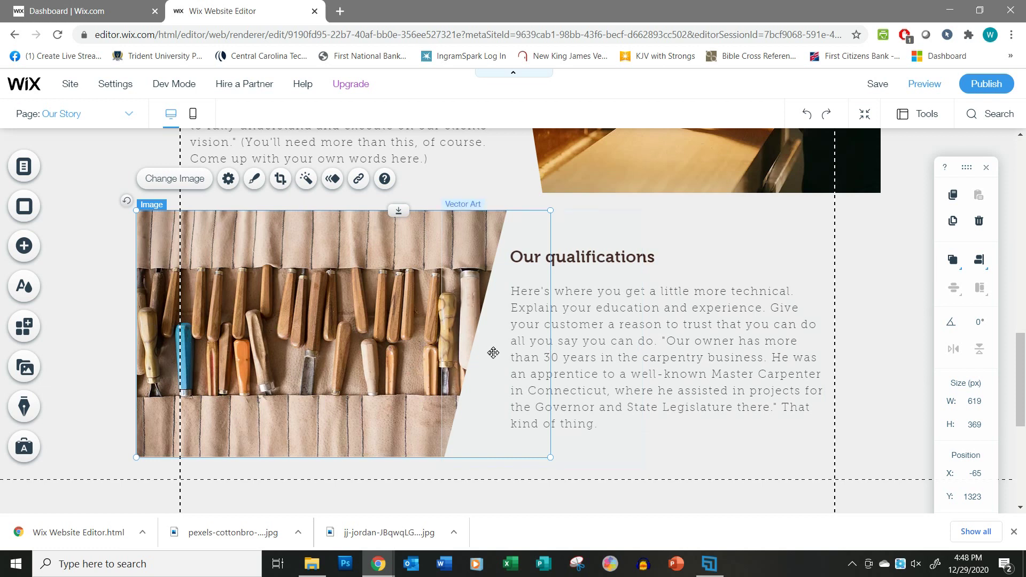
Save the site changes on the Our Story page.
{"action": "scroll", "coordinate": [700, 395], "scroll_direction": "down", "scroll_amount": 1}
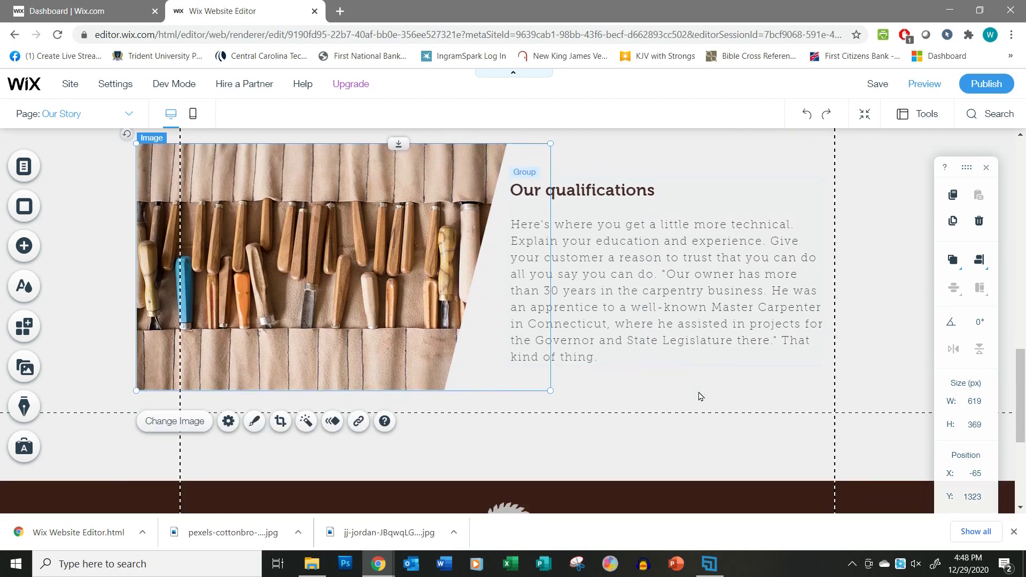
{"action": "scroll", "coordinate": [700, 396], "scroll_direction": "up", "scroll_amount": 12}
{"action": "scroll", "coordinate": [701, 396], "scroll_direction": "up", "scroll_amount": 4}
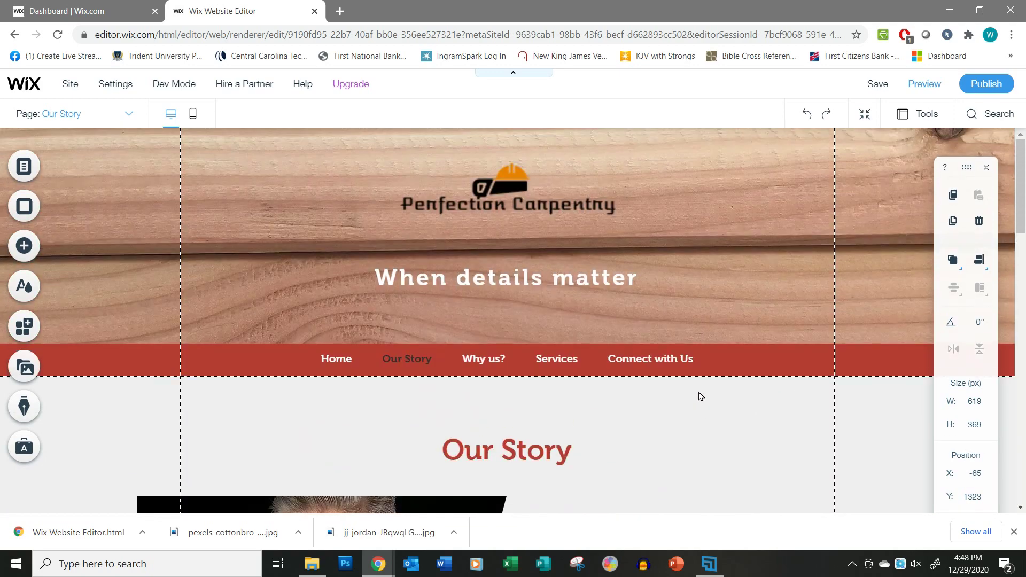
{"action": "scroll", "coordinate": [700, 396], "scroll_direction": "down", "scroll_amount": 3}
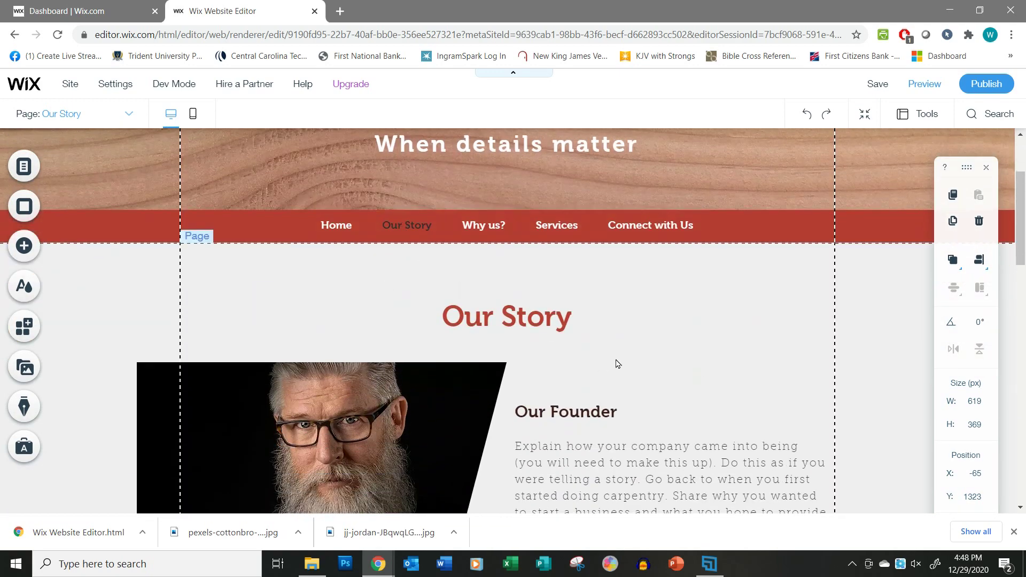
{"action": "scroll", "coordinate": [615, 361], "scroll_direction": "down", "scroll_amount": 5}
{"action": "scroll", "coordinate": [615, 361], "scroll_direction": "down", "scroll_amount": 5}
{"action": "scroll", "coordinate": [616, 361], "scroll_direction": "up", "scroll_amount": 7}
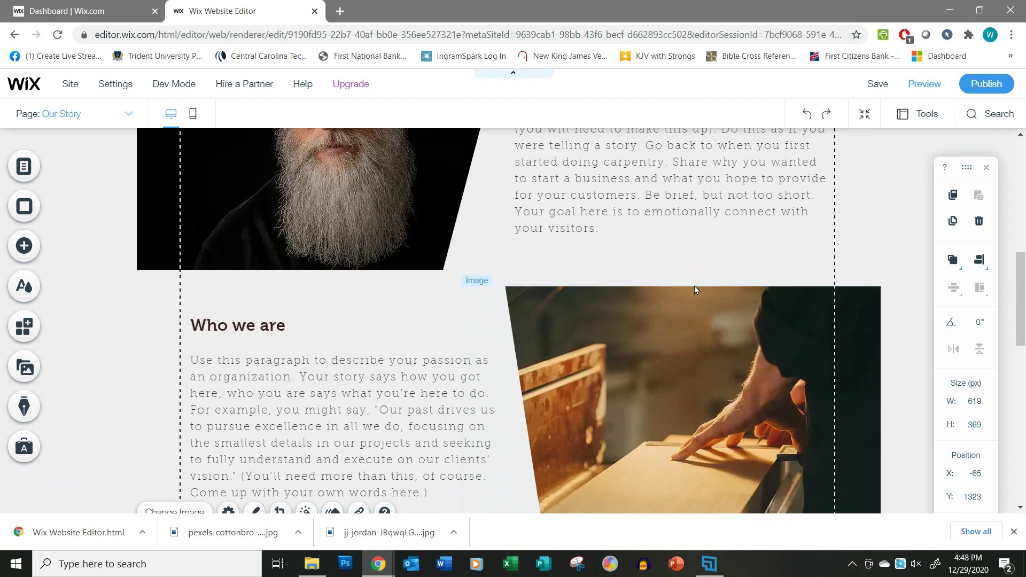
{"action": "left_click", "coordinate": [879, 86]}
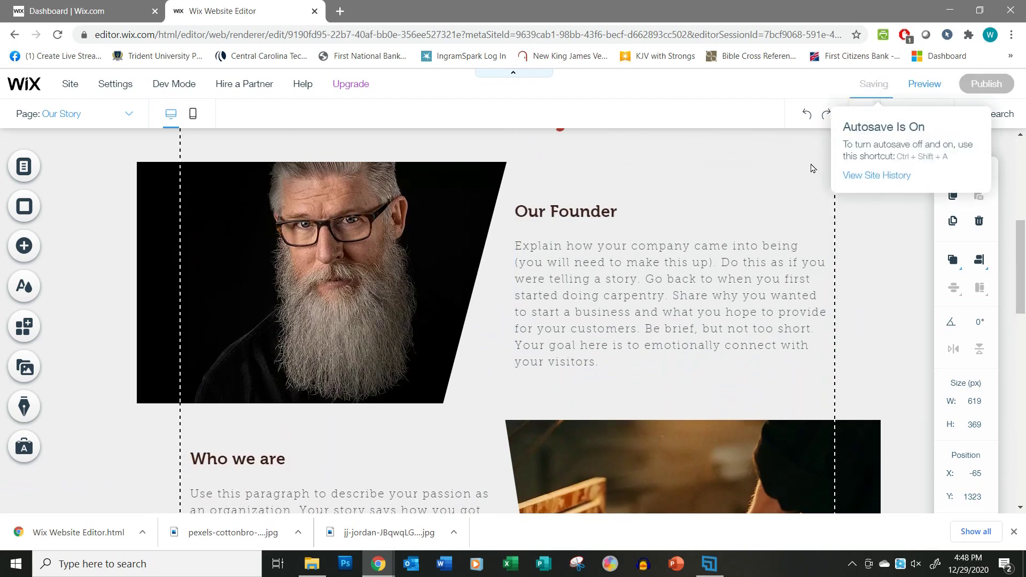
Switch to the Why us? page from the Page dropdown.
{"action": "scroll", "coordinate": [659, 325], "scroll_direction": "up", "scroll_amount": 5}
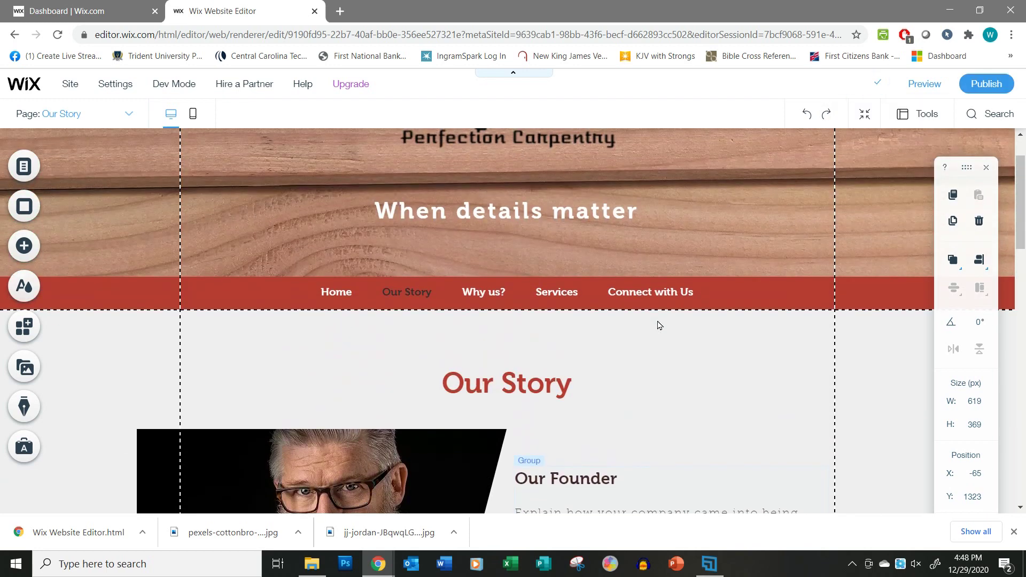
{"action": "scroll", "coordinate": [659, 324], "scroll_direction": "down", "scroll_amount": 3}
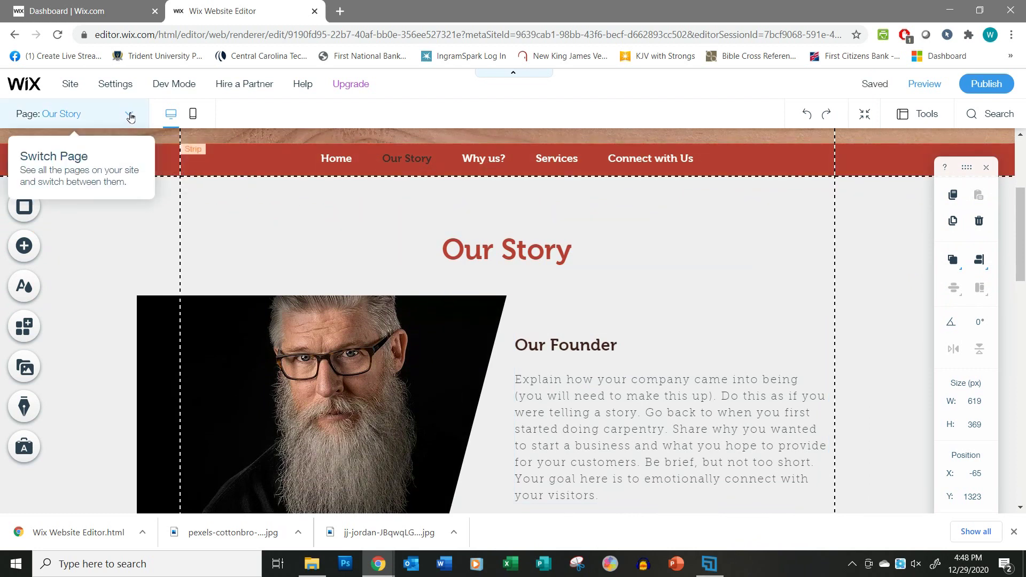
{"action": "left_click", "coordinate": [130, 117]}
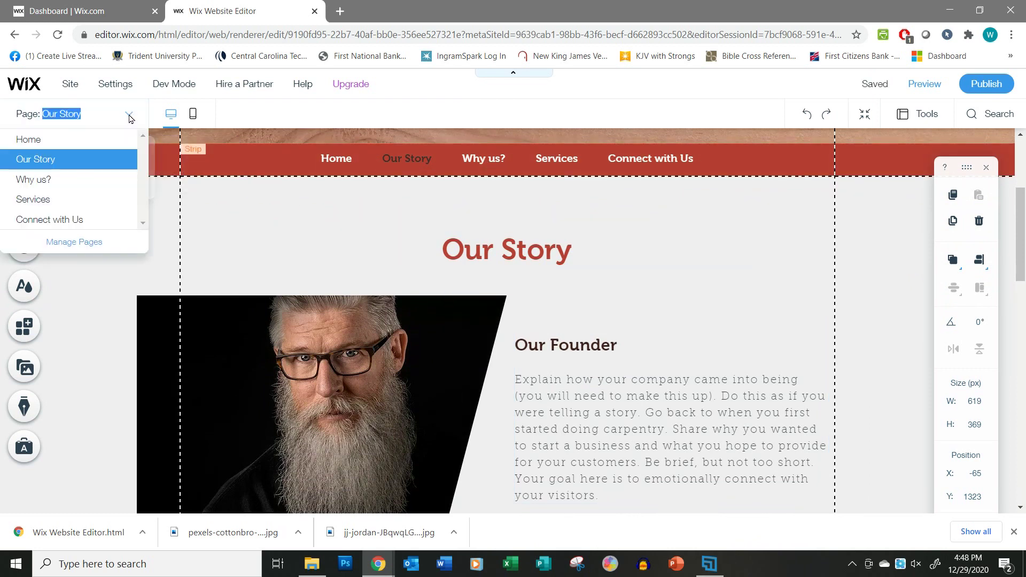
{"action": "left_click", "coordinate": [75, 177]}
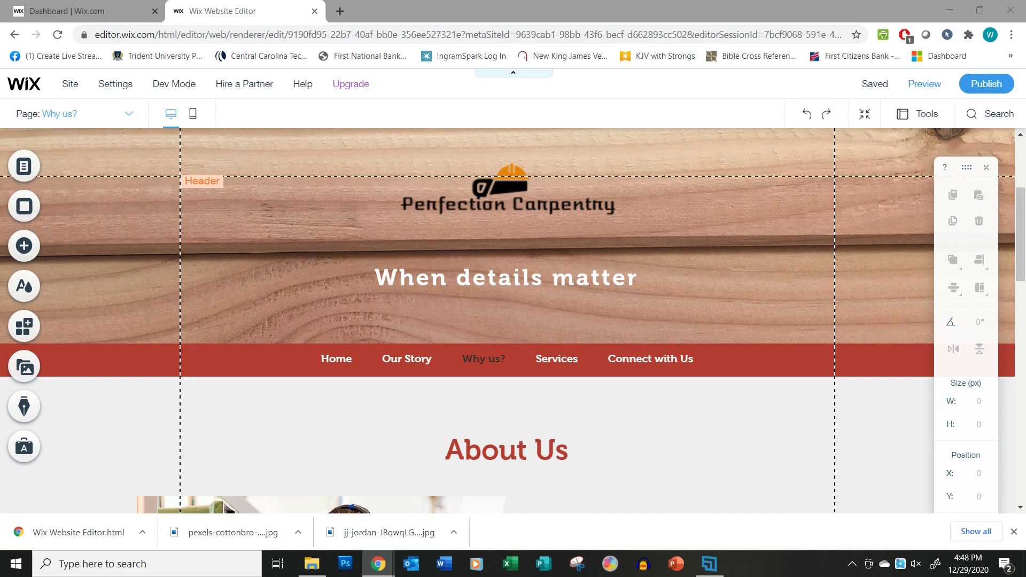
Change the Why us? page's About Us heading to 'Why us?'.
{"action": "scroll", "coordinate": [721, 458], "scroll_direction": "down", "scroll_amount": 7}
{"action": "scroll", "coordinate": [689, 433], "scroll_direction": "up", "scroll_amount": 5}
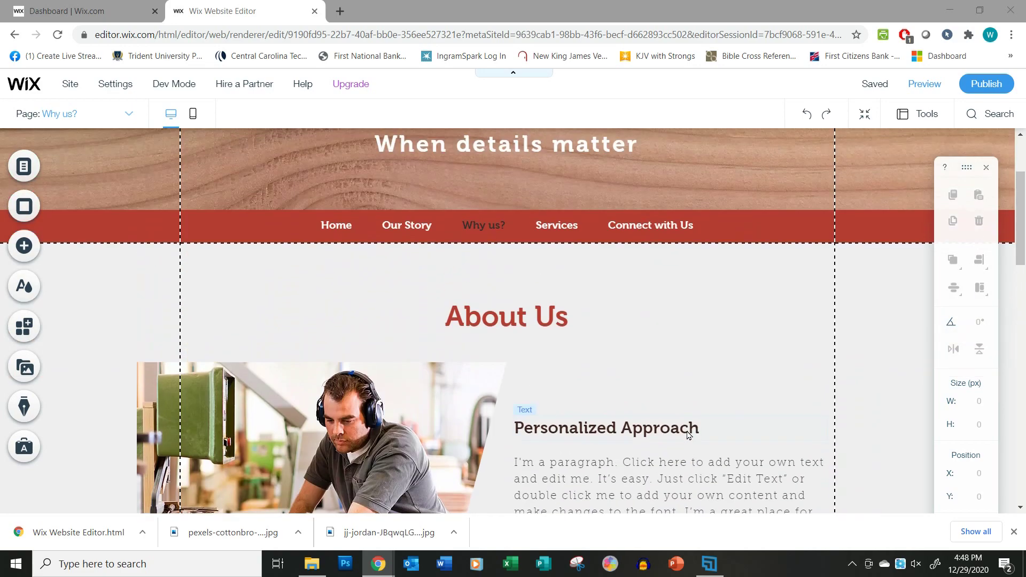
{"action": "left_click", "coordinate": [502, 333]}
{"action": "double_click", "coordinate": [502, 321]}
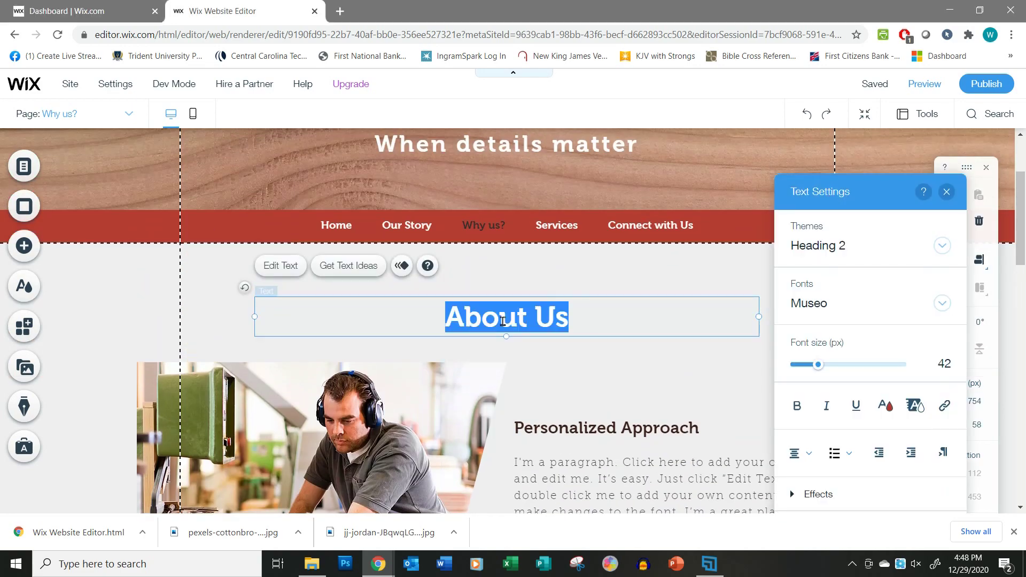
{"action": "type", "text": "Why us?"}
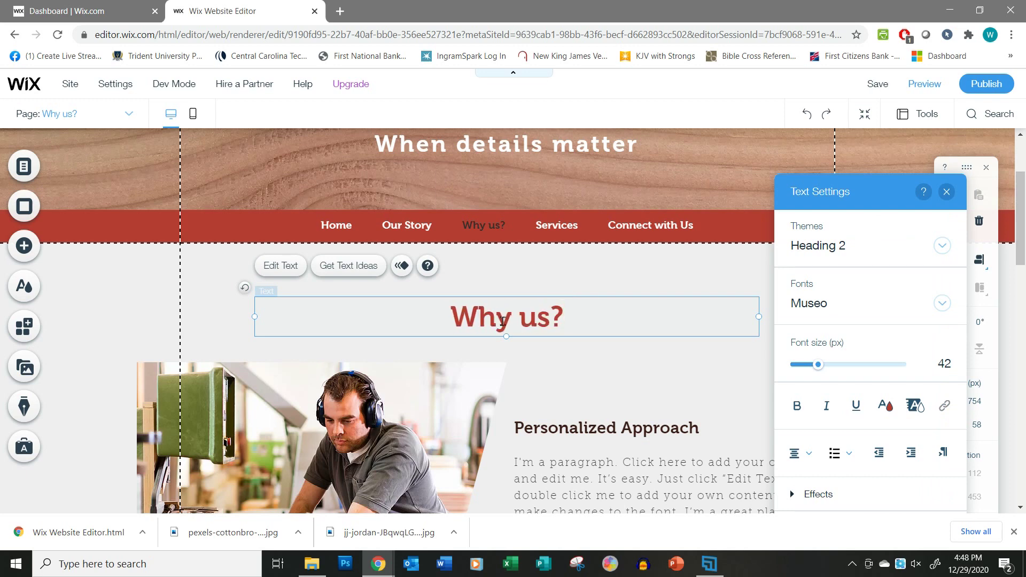
{"action": "left_click", "coordinate": [571, 369]}
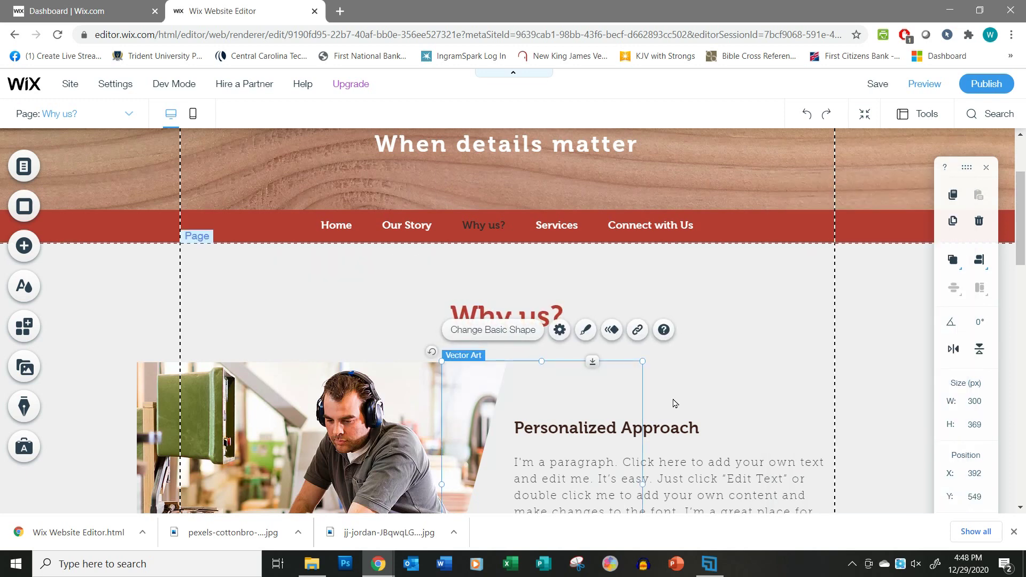
{"action": "scroll", "coordinate": [678, 405], "scroll_direction": "down", "scroll_amount": 1}
{"action": "scroll", "coordinate": [677, 405], "scroll_direction": "down", "scroll_amount": 2}
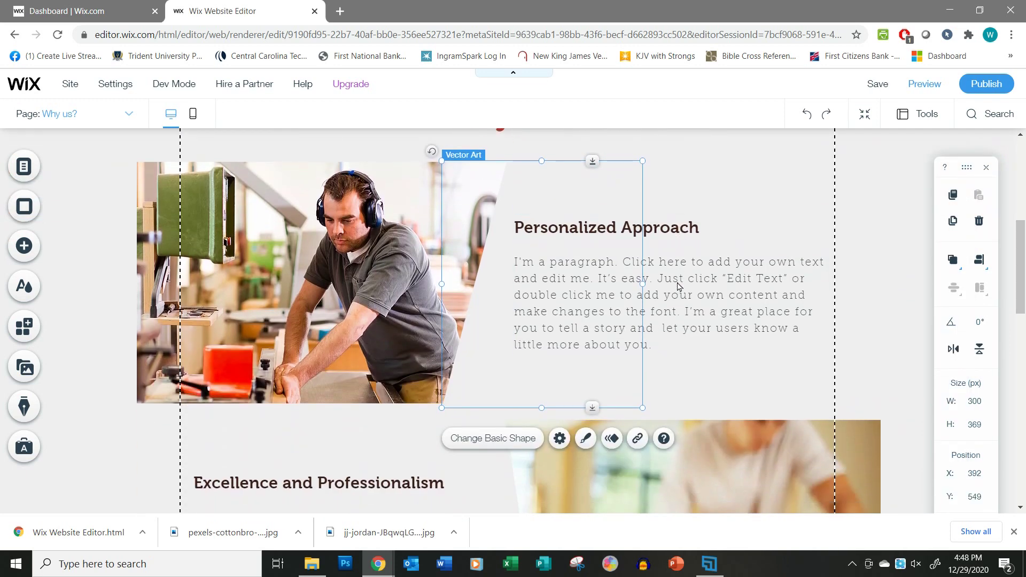
{"action": "scroll", "coordinate": [667, 373], "scroll_direction": "down", "scroll_amount": 1}
{"action": "scroll", "coordinate": [667, 372], "scroll_direction": "down", "scroll_amount": 3}
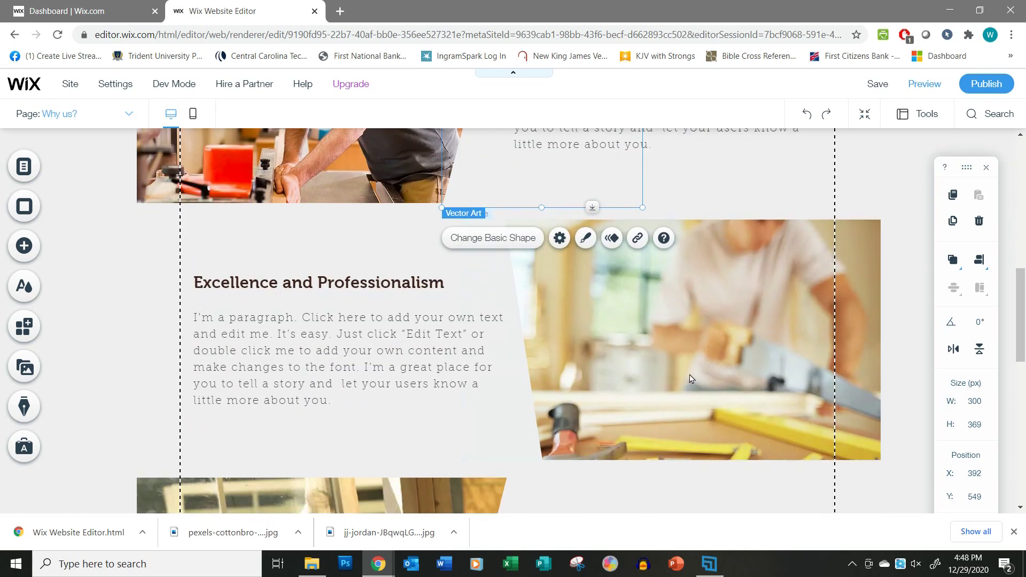
{"action": "scroll", "coordinate": [693, 380], "scroll_direction": "down", "scroll_amount": 4}
{"action": "scroll", "coordinate": [693, 380], "scroll_direction": "down", "scroll_amount": 2}
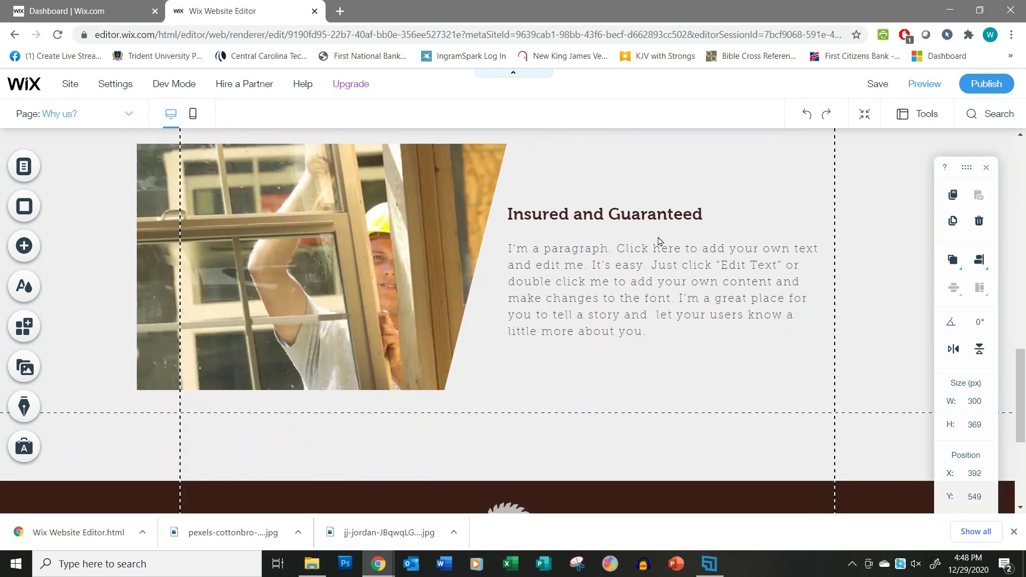
{"action": "scroll", "coordinate": [660, 241], "scroll_direction": "up", "scroll_amount": 1}
{"action": "scroll", "coordinate": [658, 243], "scroll_direction": "up", "scroll_amount": 12}
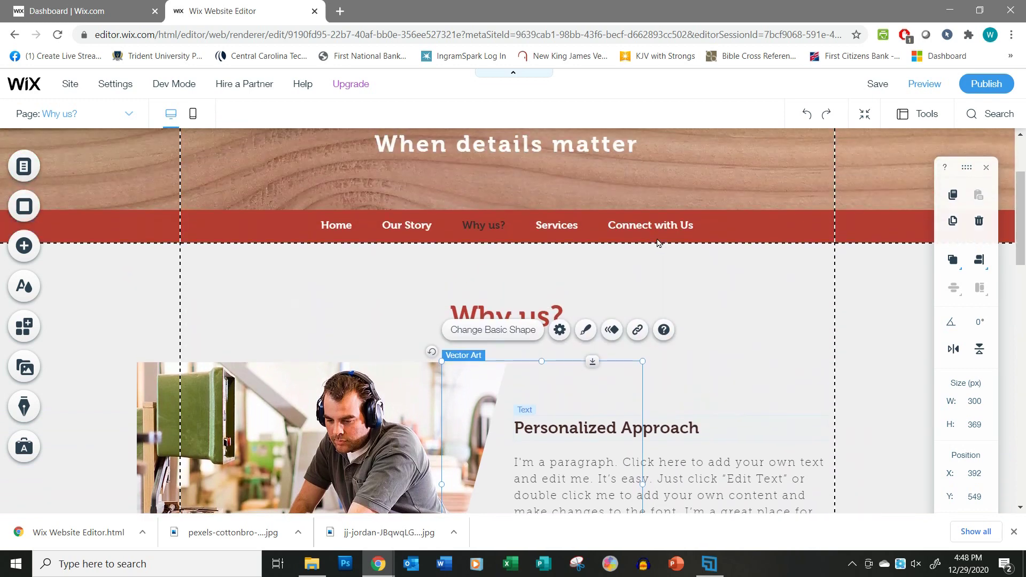
{"action": "scroll", "coordinate": [659, 243], "scroll_direction": "up", "scroll_amount": 2}
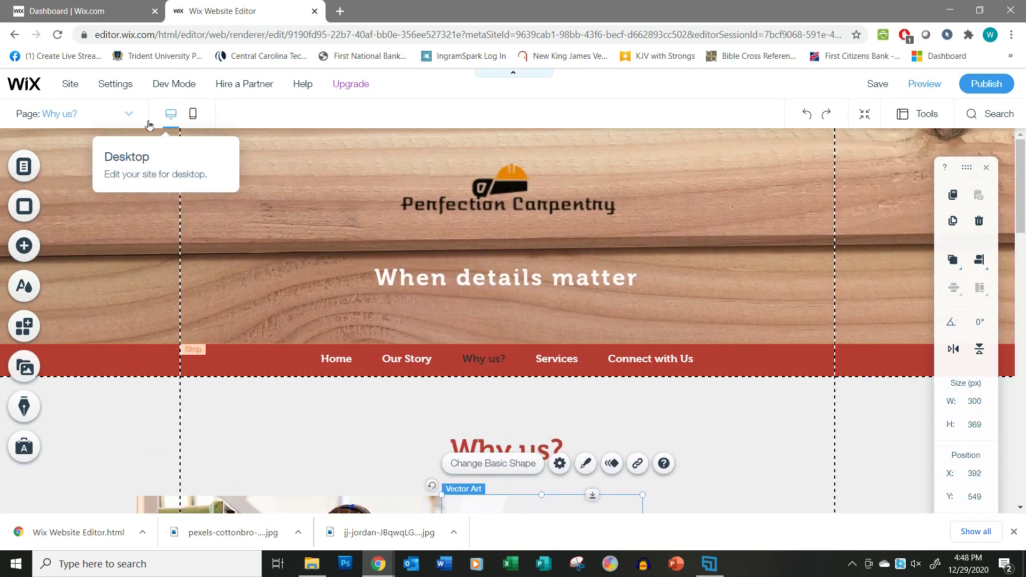
Return to the Home page and view its Individual Attention, Highest Craftsmanship and Beauty & Functionality section.
{"action": "left_click", "coordinate": [129, 117]}
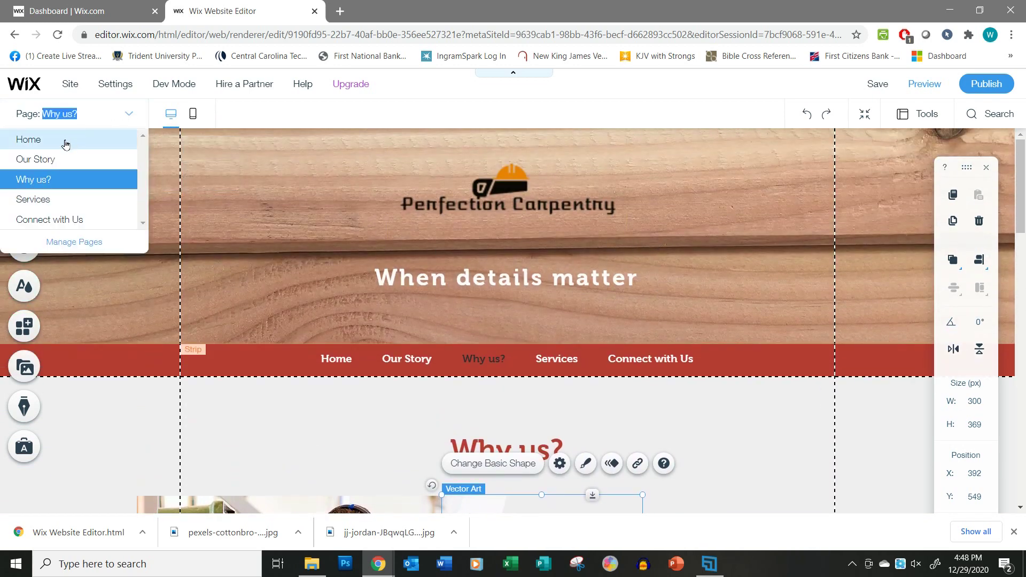
{"action": "left_click", "coordinate": [66, 140]}
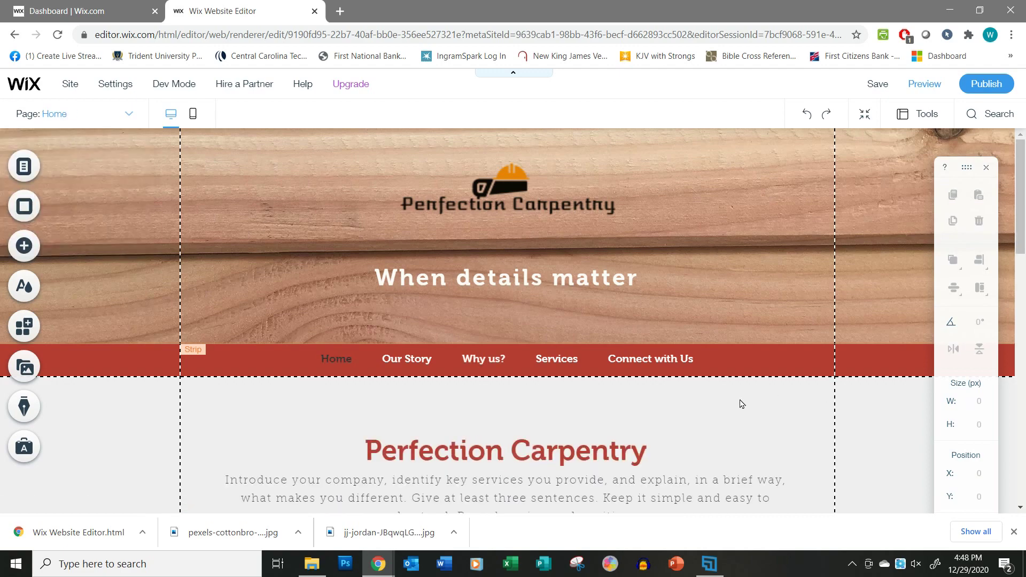
{"action": "scroll", "coordinate": [742, 404], "scroll_direction": "down", "scroll_amount": 10}
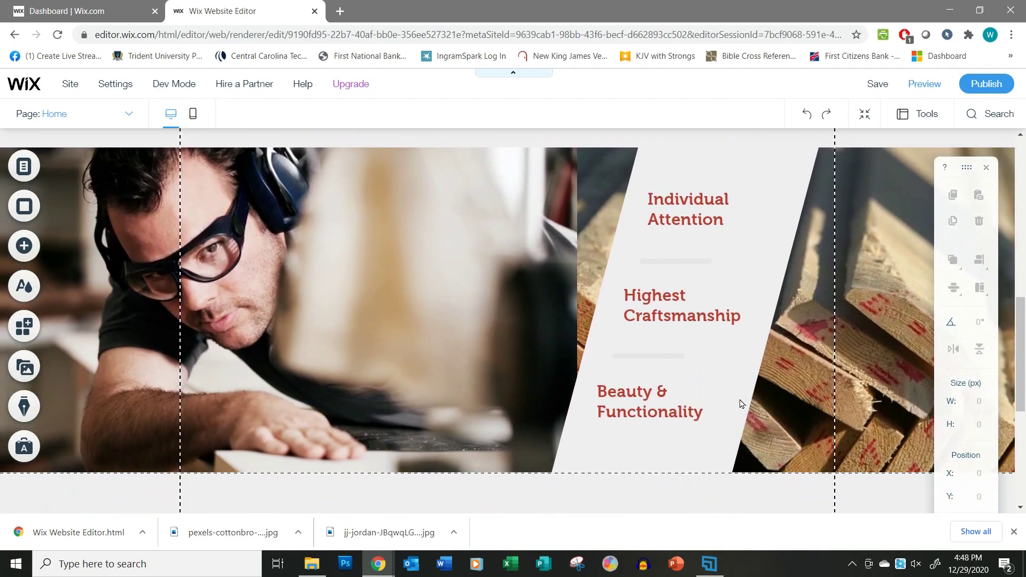
{"action": "scroll", "coordinate": [720, 263], "scroll_direction": "up", "scroll_amount": 10}
{"action": "scroll", "coordinate": [697, 320], "scroll_direction": "down", "scroll_amount": 6}
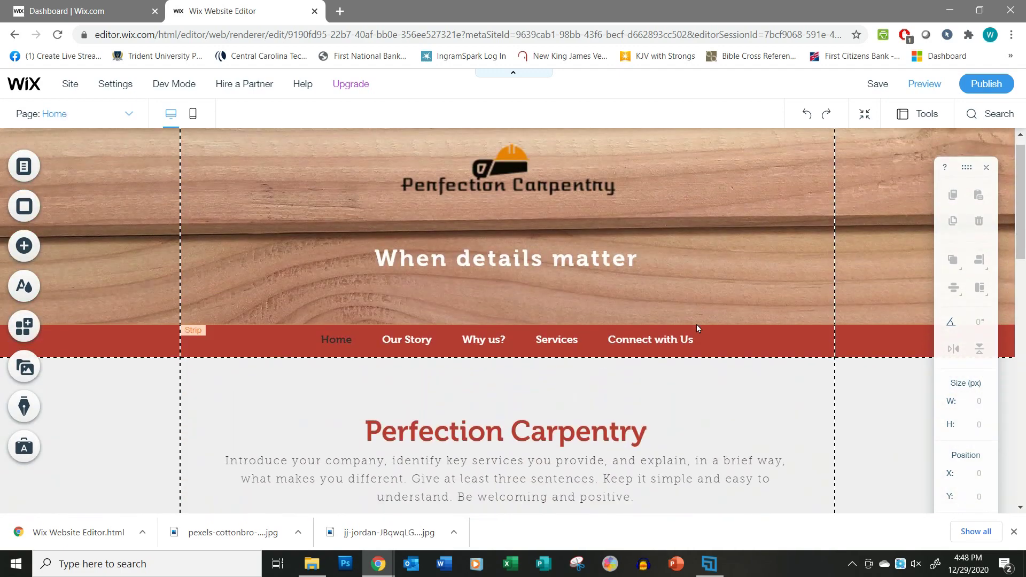
{"action": "scroll", "coordinate": [696, 330], "scroll_direction": "down", "scroll_amount": 3}
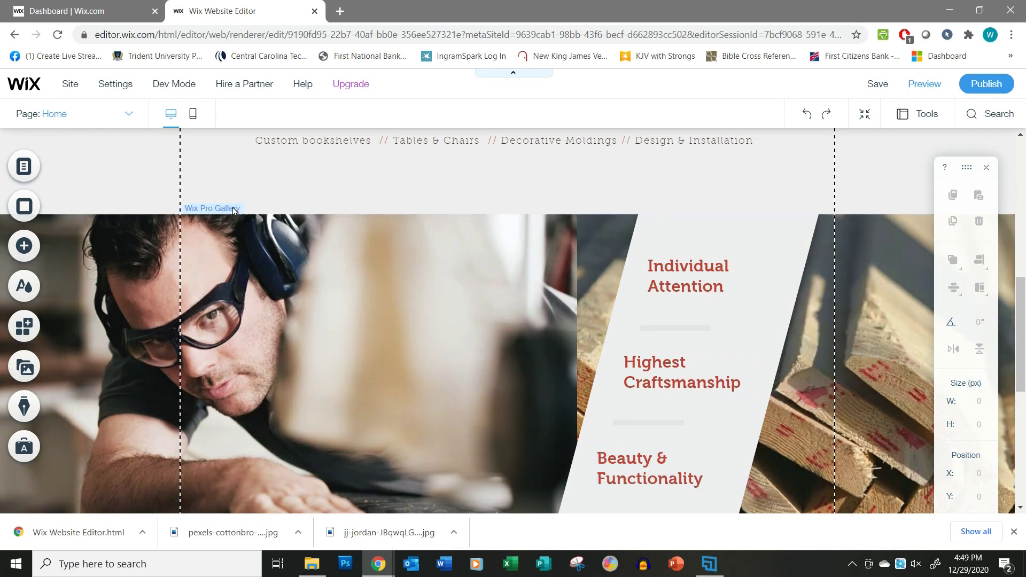
On the Why us? page, rename the Personalized Approach heading to 'Individual Attention'.
{"action": "left_click", "coordinate": [129, 115]}
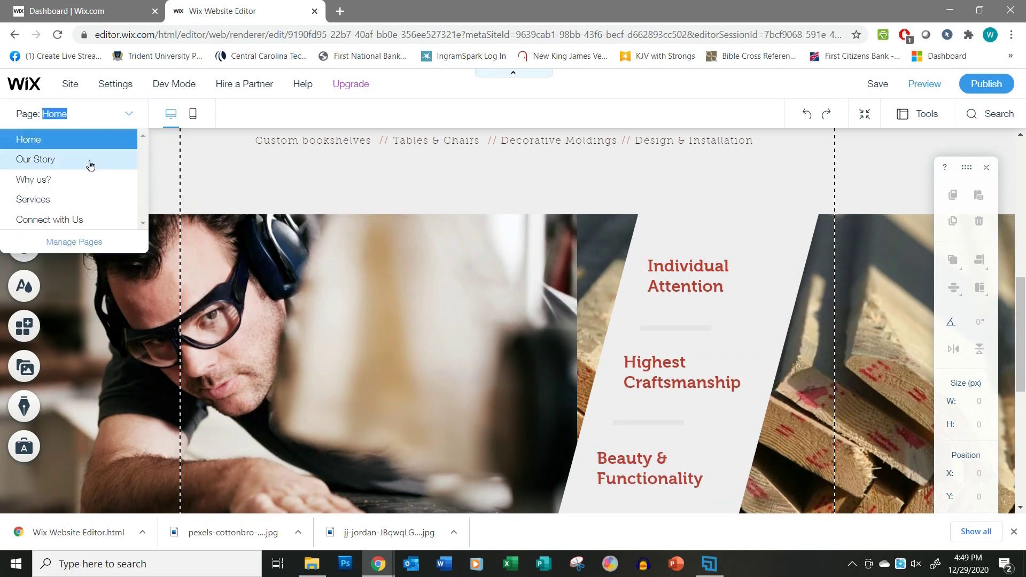
{"action": "left_click", "coordinate": [62, 180]}
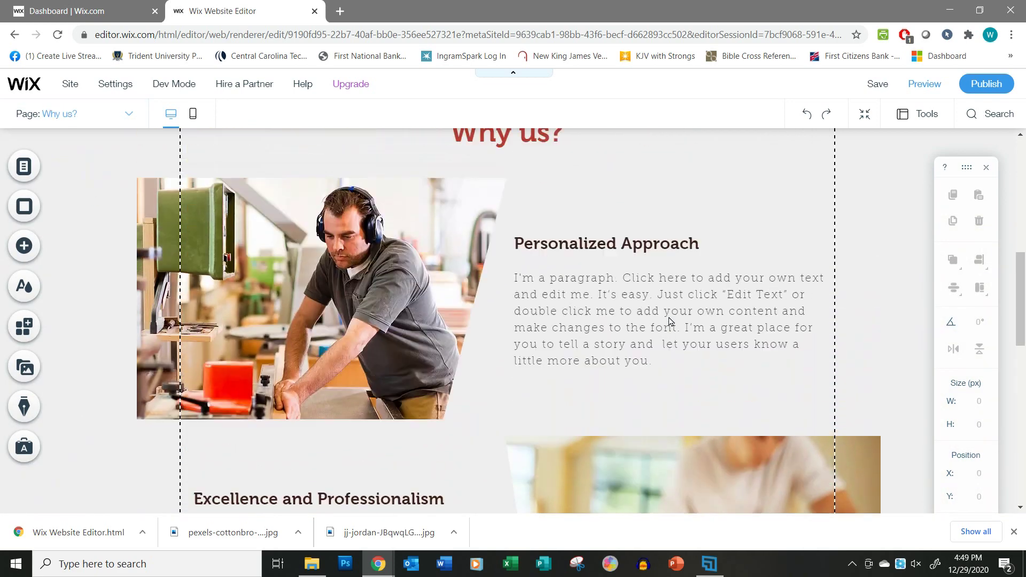
{"action": "scroll", "coordinate": [670, 322], "scroll_direction": "up", "scroll_amount": 3}
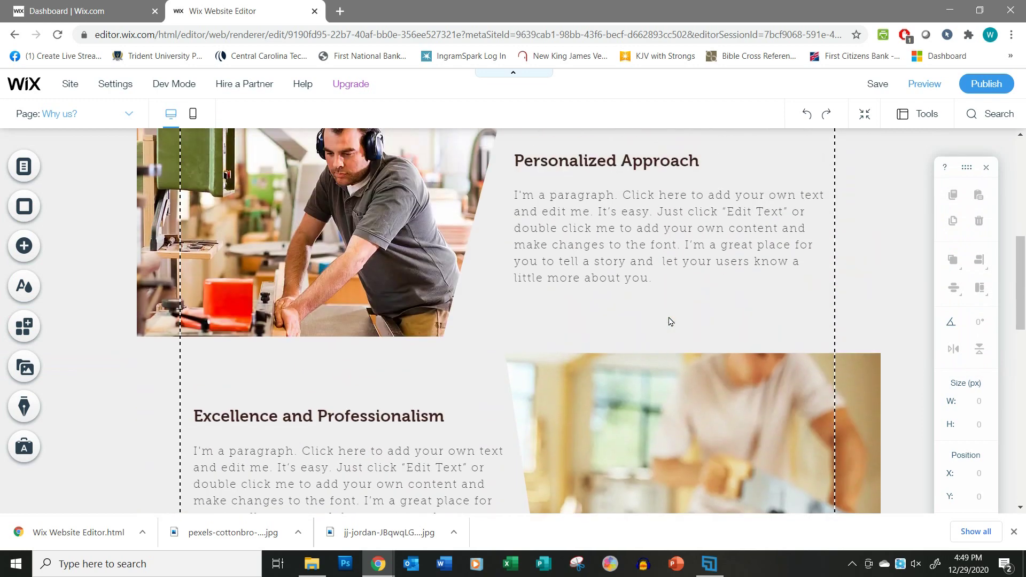
{"action": "double_click", "coordinate": [581, 222]}
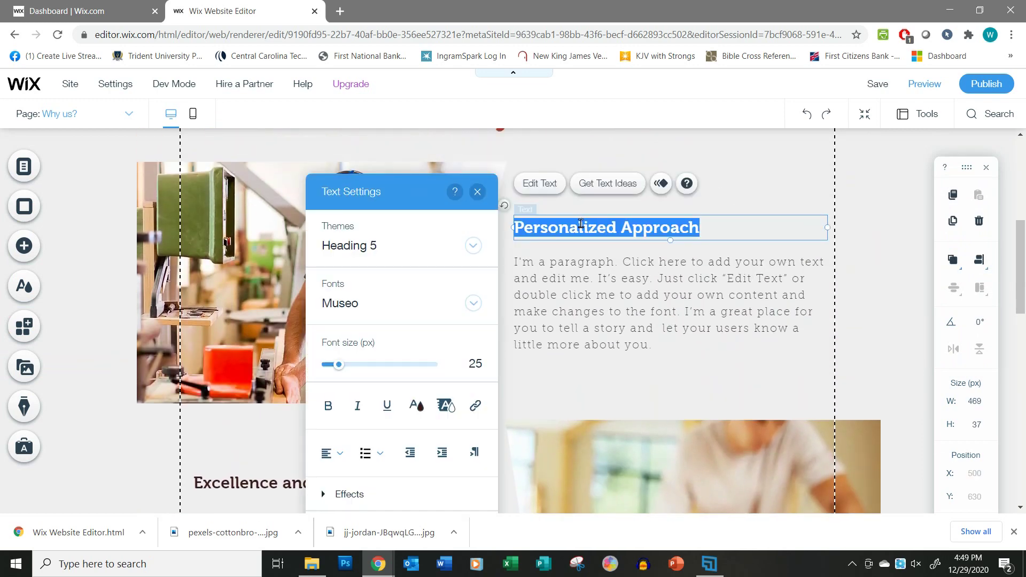
{"action": "key", "text": "BackSpace"}
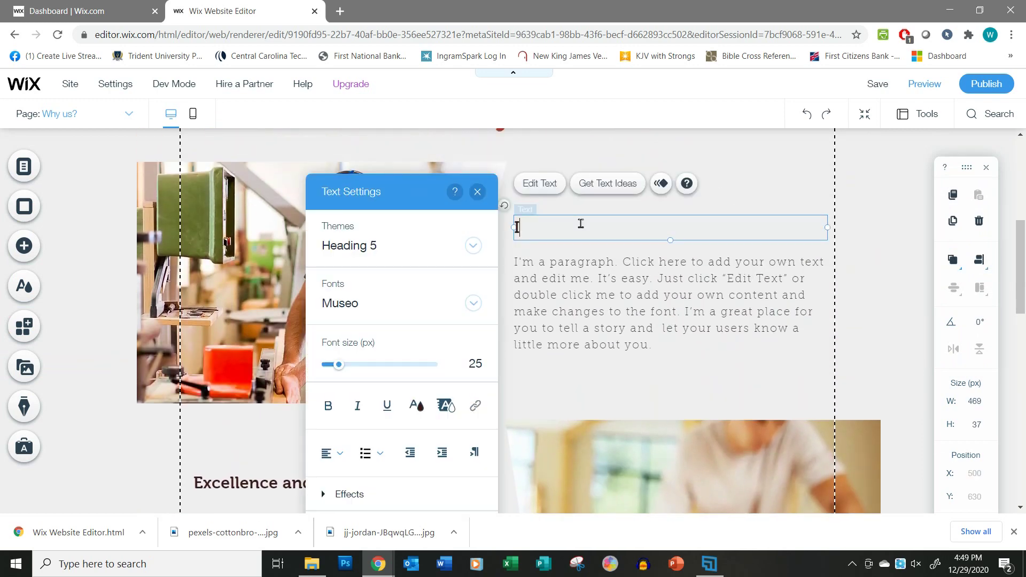
{"action": "type", "text": "Individual Atte"}
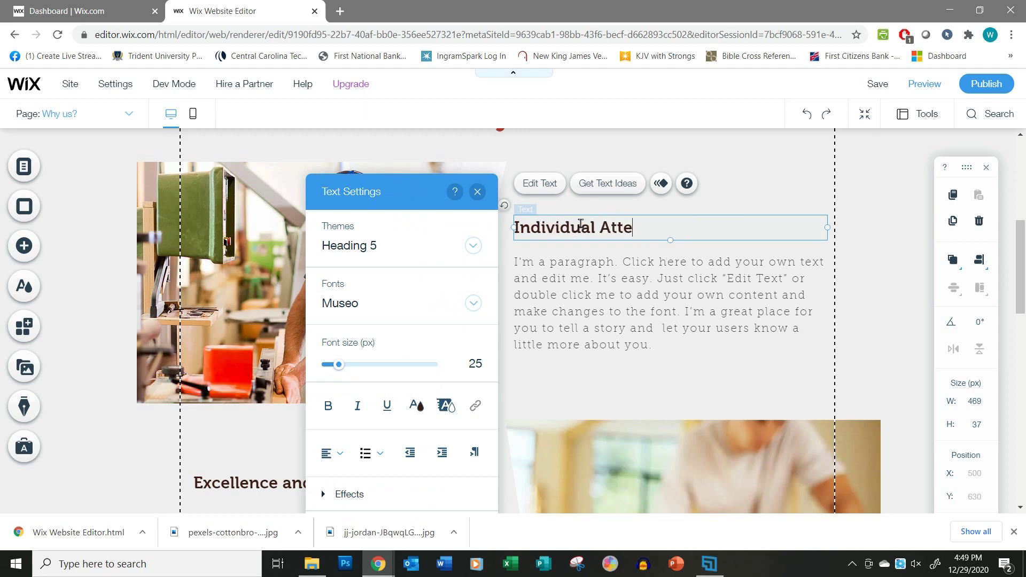
{"action": "type", "text": "ntion"}
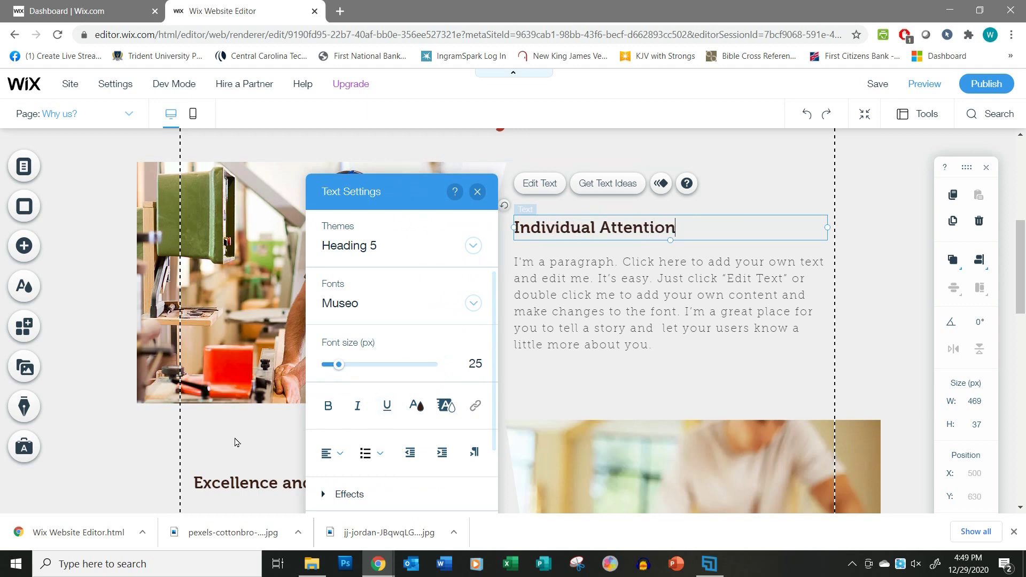
{"action": "left_click", "coordinate": [241, 435]}
{"action": "scroll", "coordinate": [243, 433], "scroll_direction": "down", "scroll_amount": 4}
Rename the Excellence and Professionalism heading to 'Highest Craftsmanship'.
{"action": "left_click", "coordinate": [261, 284]}
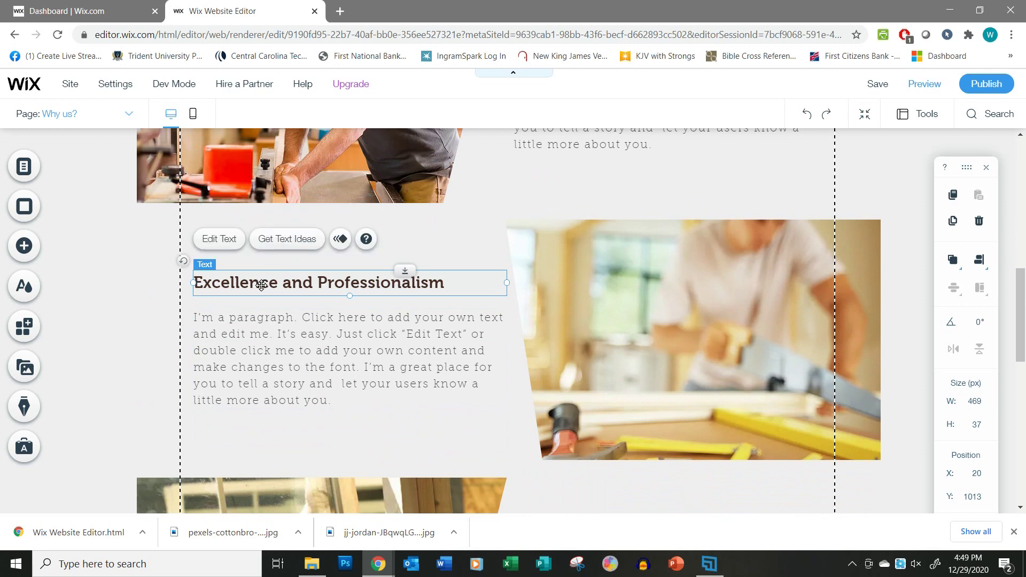
{"action": "double_click", "coordinate": [271, 284]}
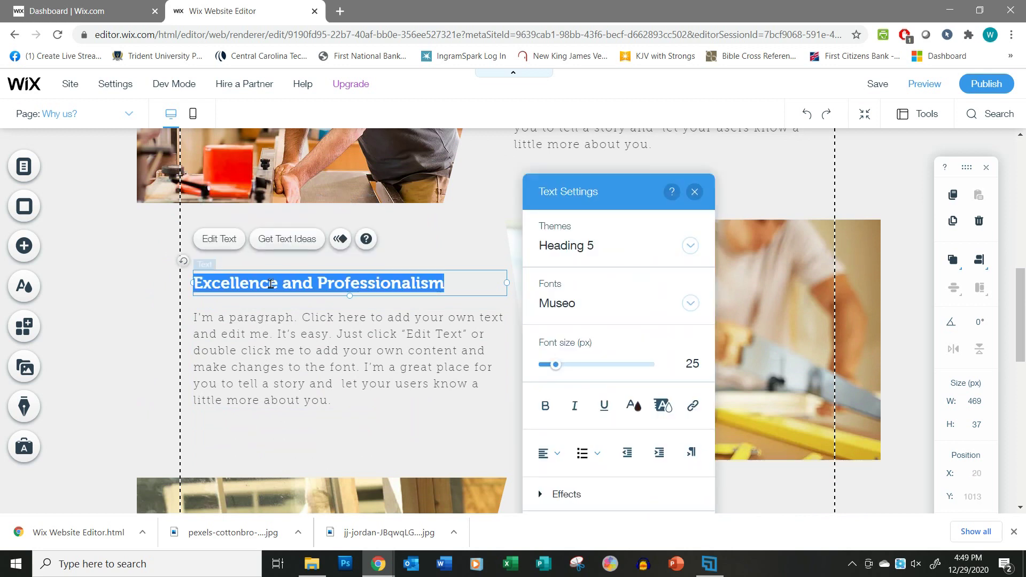
{"action": "type", "text": "High"}
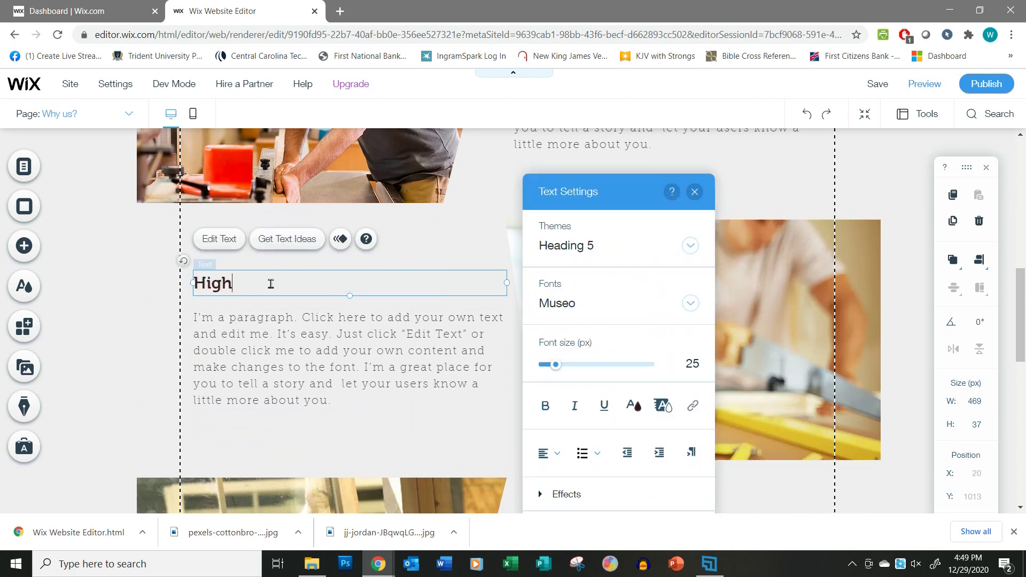
{"action": "type", "text": "est Craftsmanship"}
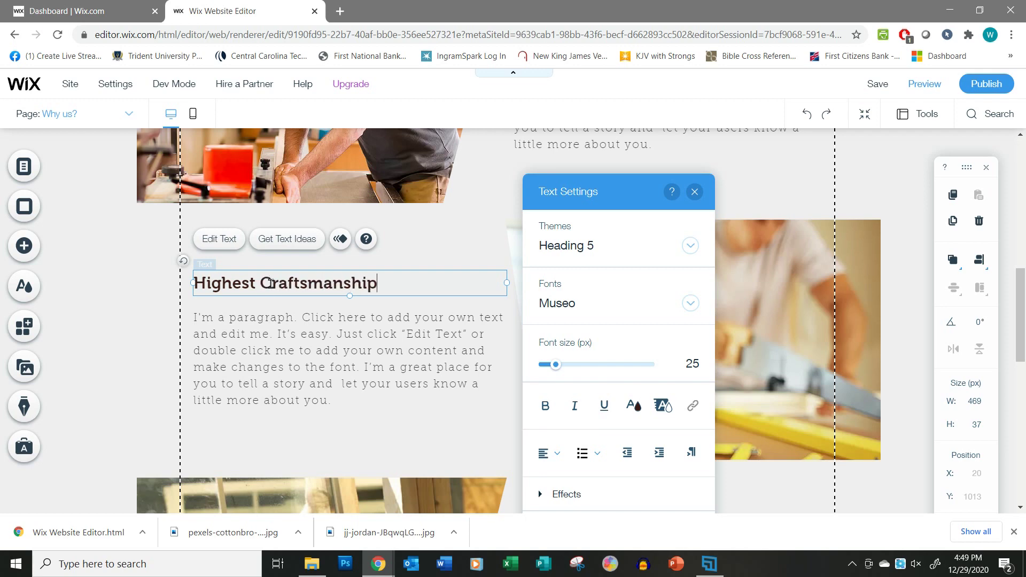
{"action": "scroll", "coordinate": [271, 283], "scroll_direction": "down", "scroll_amount": 5}
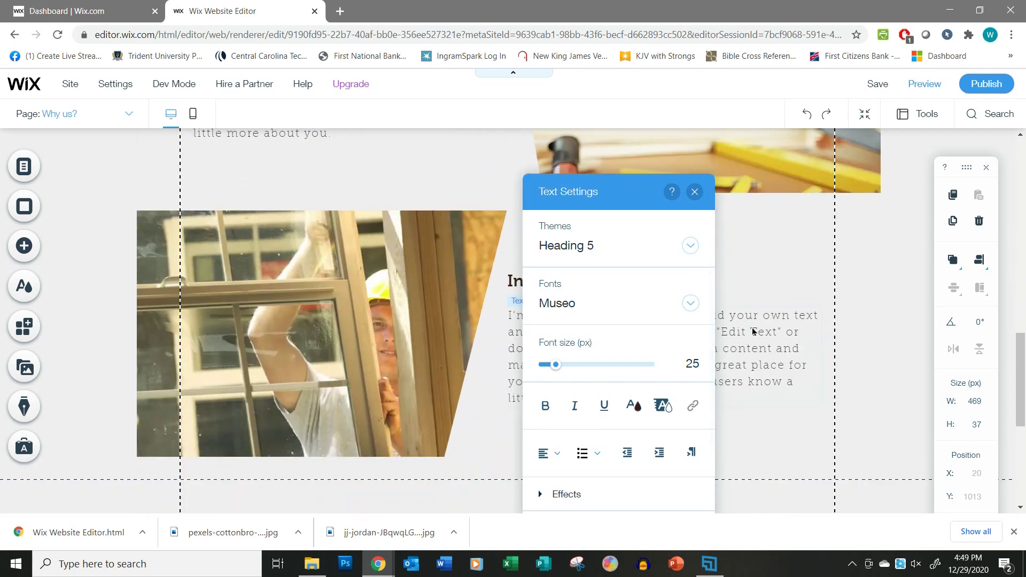
Rename the Insured and Guaranteed heading to 'Beauty & Functionality'.
{"action": "left_click", "coordinate": [589, 296]}
{"action": "double_click", "coordinate": [699, 280]}
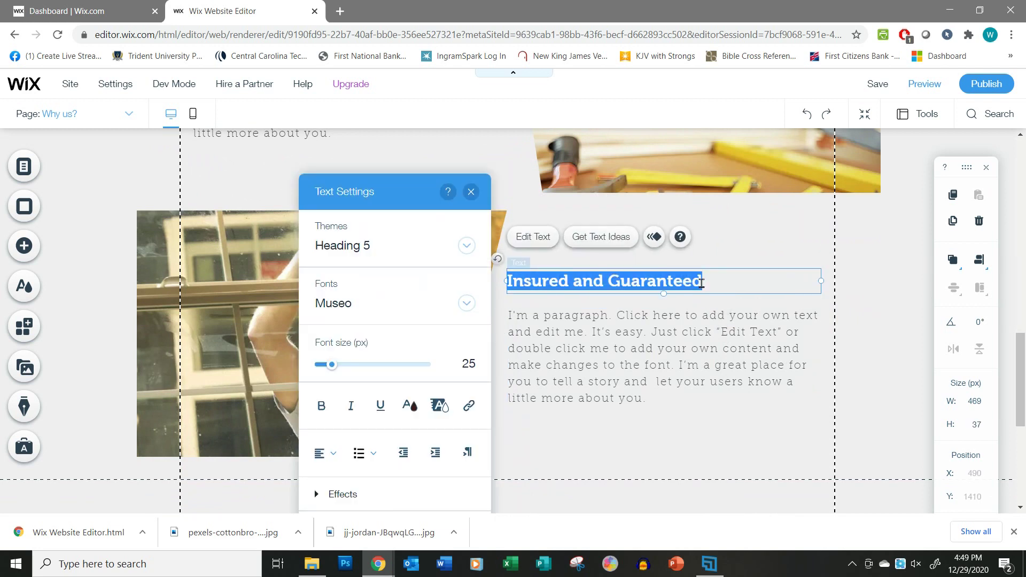
{"action": "type", "text": "Be"}
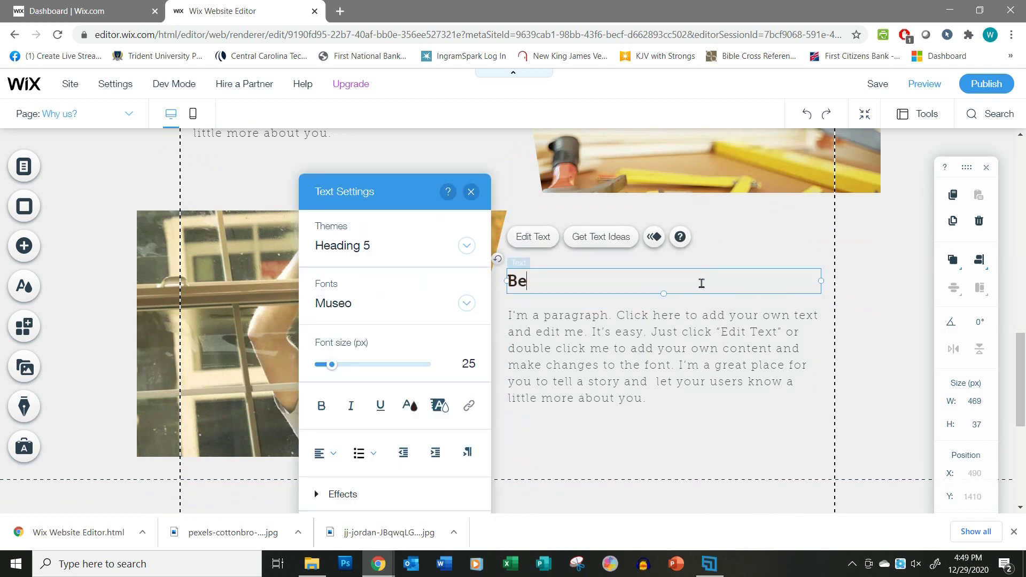
{"action": "type", "text": "auty & Functionality"}
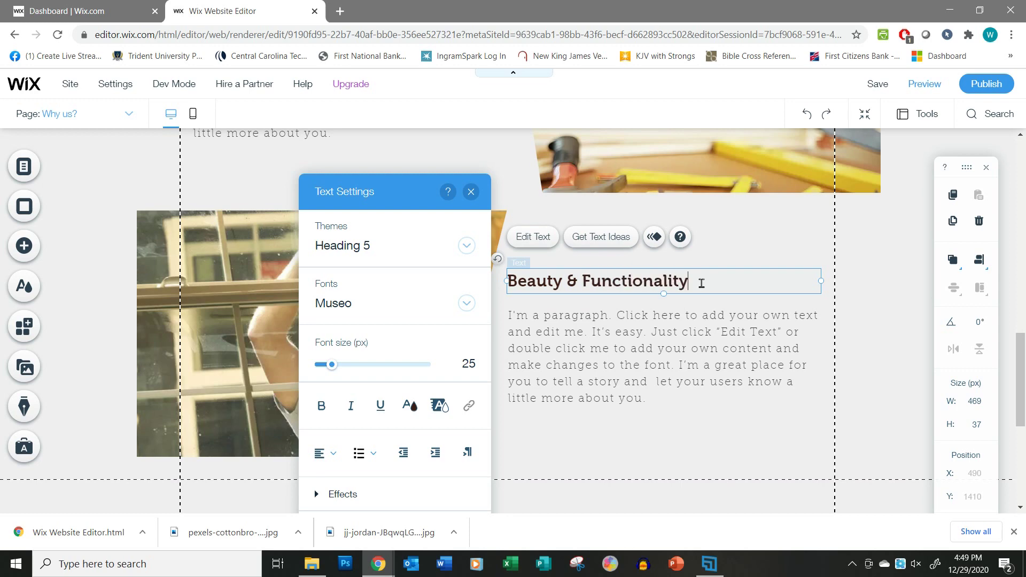
{"action": "left_click", "coordinate": [605, 363]}
{"action": "scroll", "coordinate": [606, 363], "scroll_direction": "up", "scroll_amount": 9}
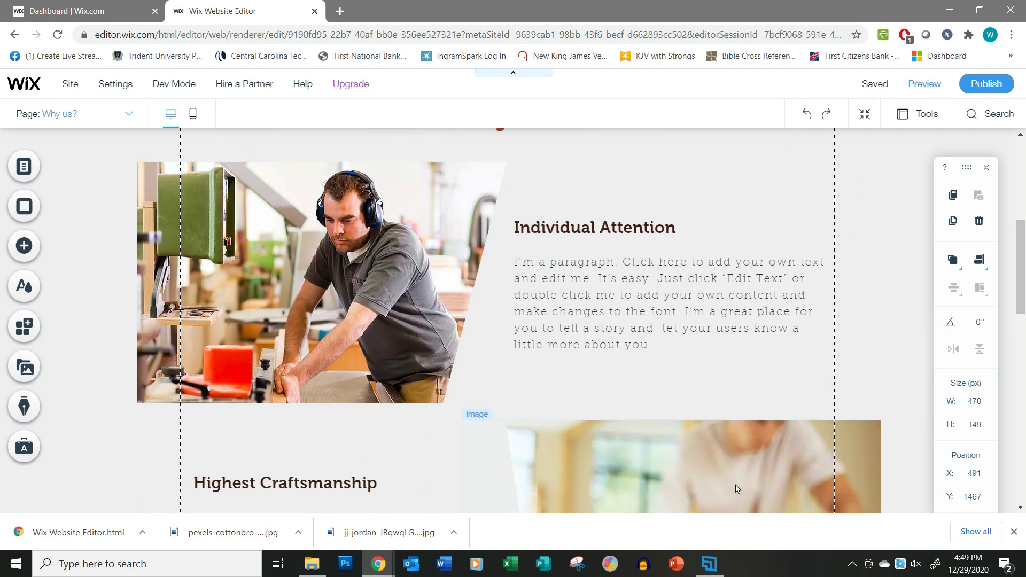
{"action": "scroll", "coordinate": [348, 271], "scroll_direction": "down", "scroll_amount": 6}
{"action": "scroll", "coordinate": [421, 432], "scroll_direction": "up", "scroll_amount": 6}
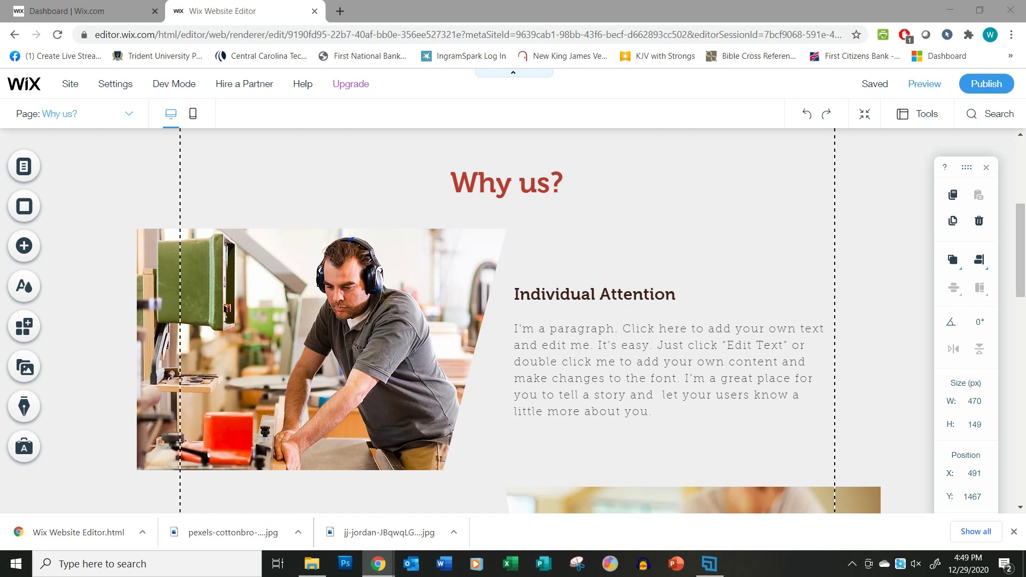
Paste the 'Use this paragraph…' text into the Individual Attention, Highest Craftsmanship and Beauty & Functionality paragraphs.
{"action": "left_click", "coordinate": [653, 373]}
{"action": "left_click", "coordinate": [653, 373]}
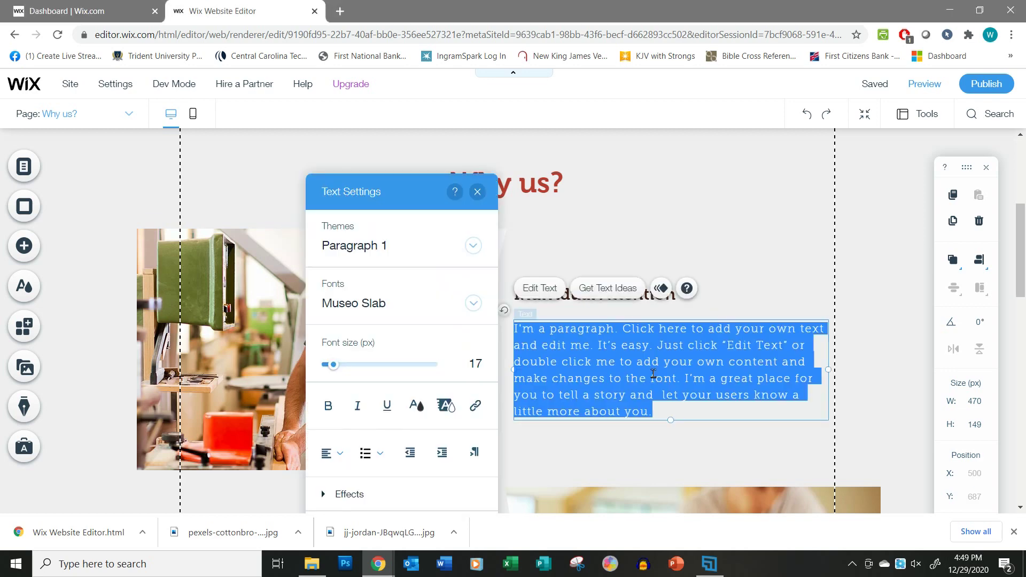
{"action": "type", "text": "Use this paragraph to explain your value in this area. Explain in terms the customer would care about, not you. Say things like, \"We cater to your every desire for your project,\" not \"We strive to maximize our profit by meeting your needs.\" Use words to cause them to want to buy from you."}
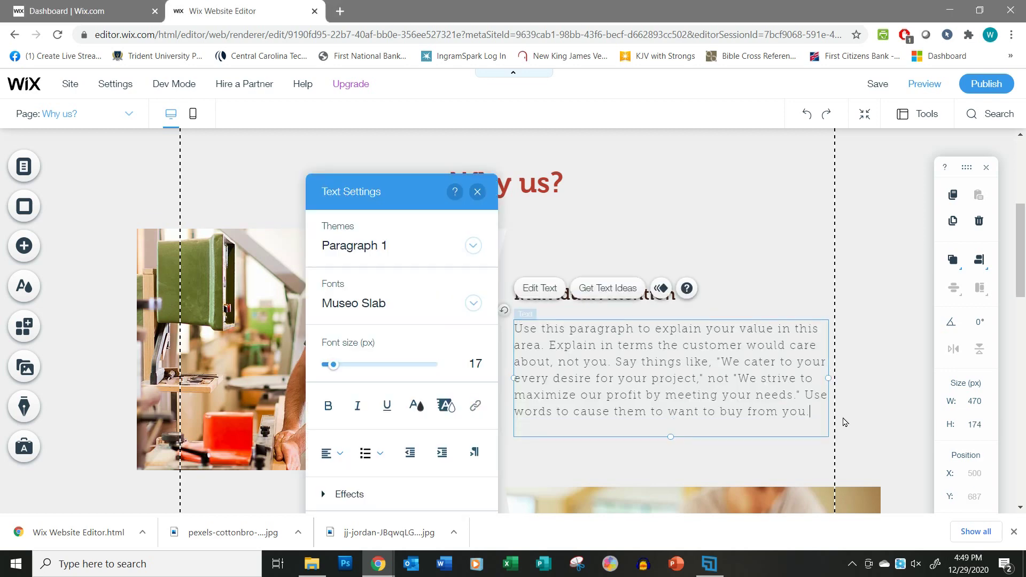
{"action": "left_click", "coordinate": [891, 408]}
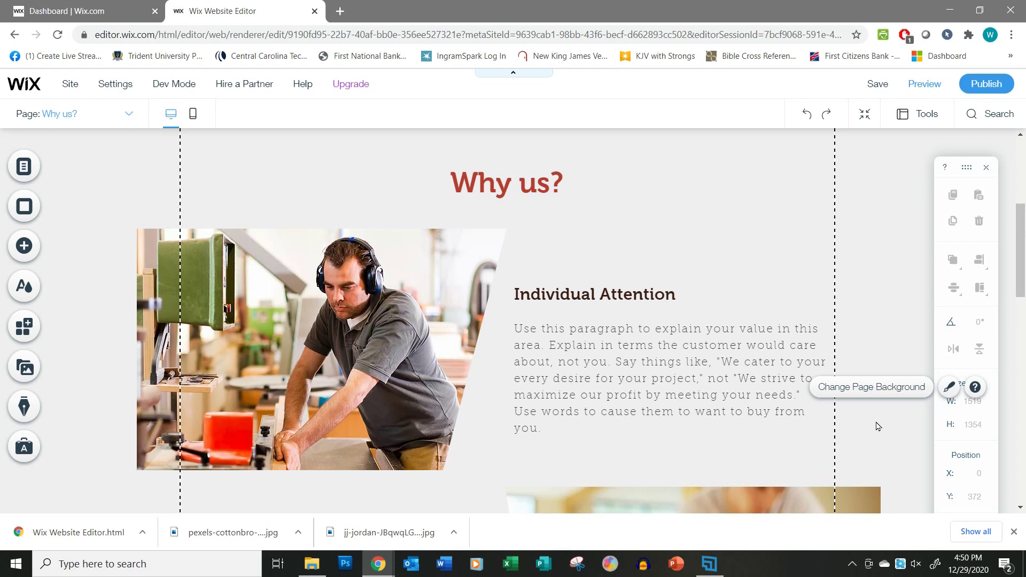
{"action": "scroll", "coordinate": [879, 426], "scroll_direction": "down", "scroll_amount": 4}
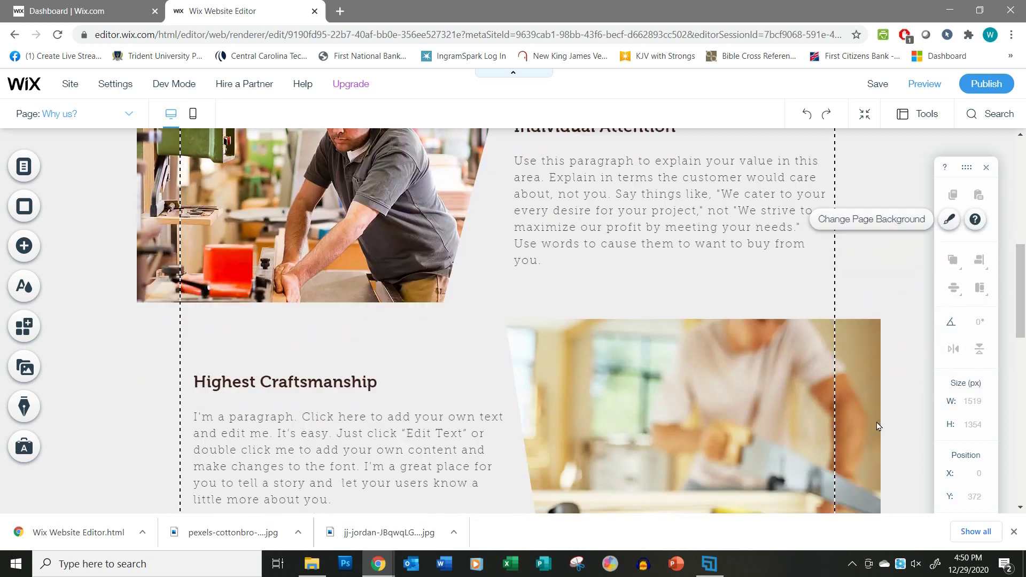
{"action": "left_click", "coordinate": [347, 447]}
{"action": "double_click", "coordinate": [347, 446]}
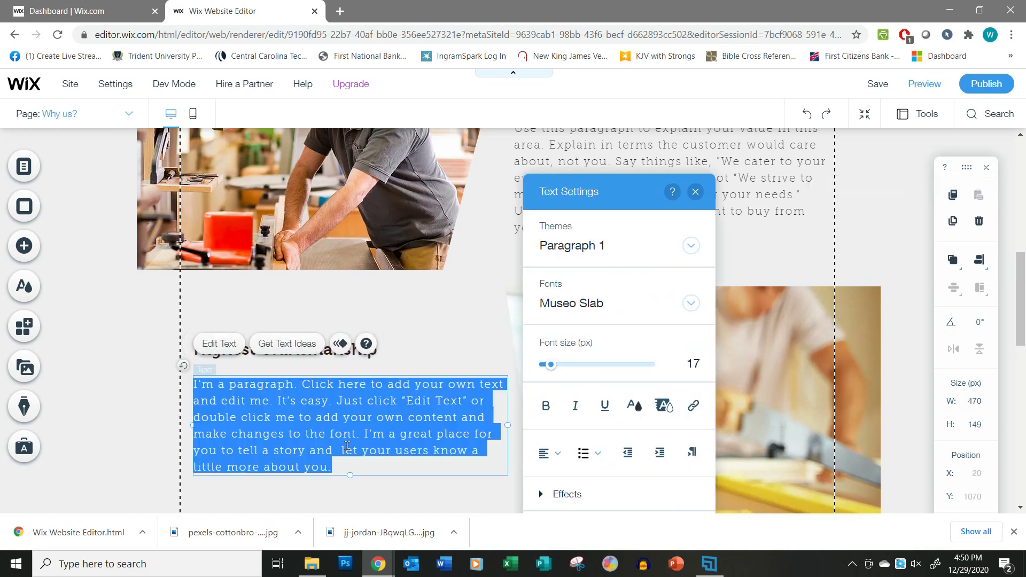
{"action": "type", "text": "Use this paragraph to explain your value in this area. Explain in terms the customer would care about, not you. Say things like, \"We cater to your every desire for your project,\" not \"We strive to maximize our profit by meeting your needs.\" Use words to cause them to want to buy from you."}
{"action": "scroll", "coordinate": [752, 417], "scroll_direction": "down", "scroll_amount": 2}
{"action": "left_click", "coordinate": [752, 416]}
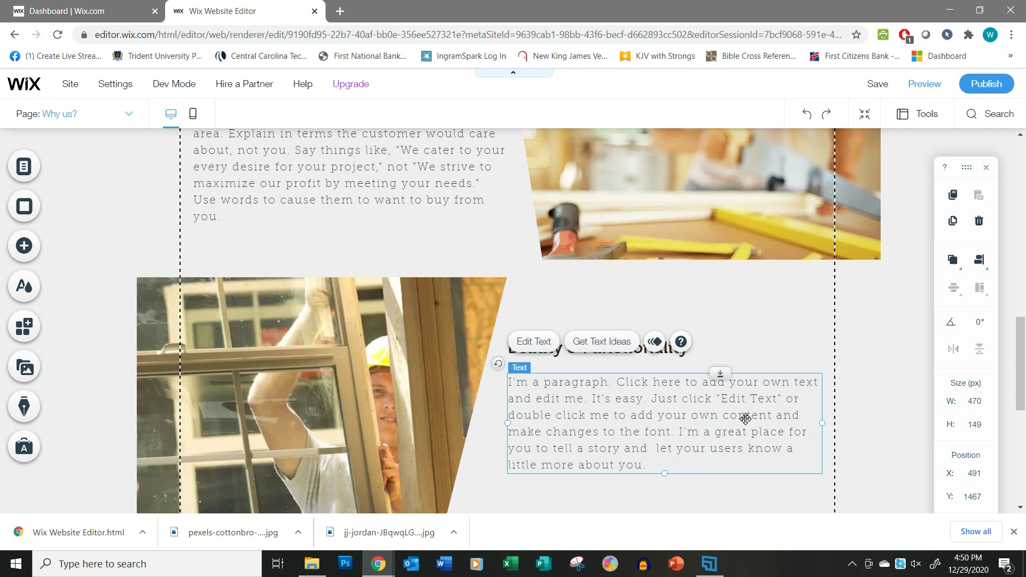
{"action": "double_click", "coordinate": [693, 418]}
{"action": "type", "text": "Use this paragraph to explain your value in this area. Explain in terms the customer would care about, not you. Say things like, \"We cater to your every desire for your project,\" not \"We strive to maximize our profit by meeting your needs.\" Use words to cause them to want to buy from you."}
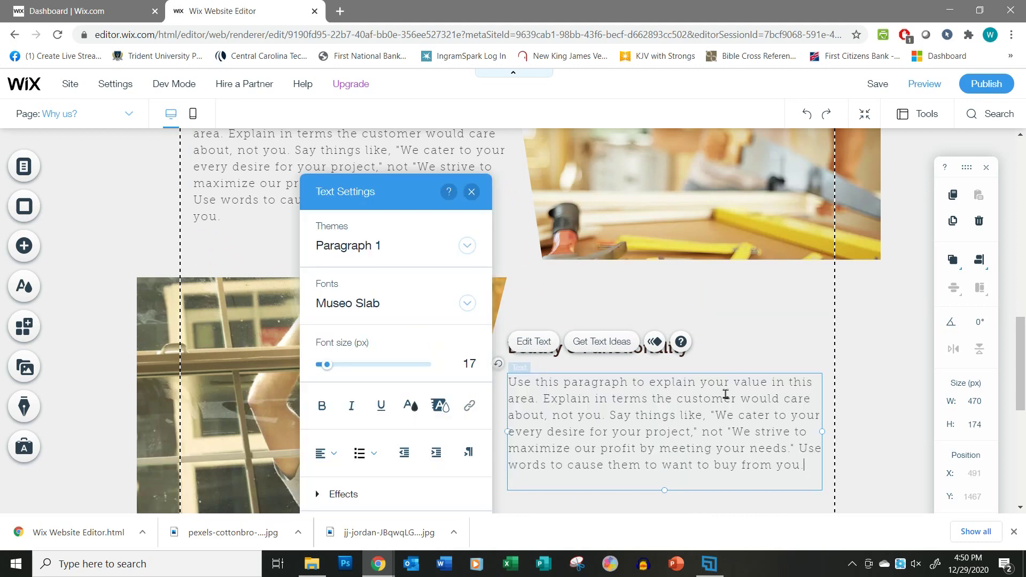
{"action": "scroll", "coordinate": [723, 394], "scroll_direction": "up", "scroll_amount": 10}
Deselect the paragraph and save the Why us? page's new value-explaining paragraphs.
{"action": "left_click", "coordinate": [747, 333]}
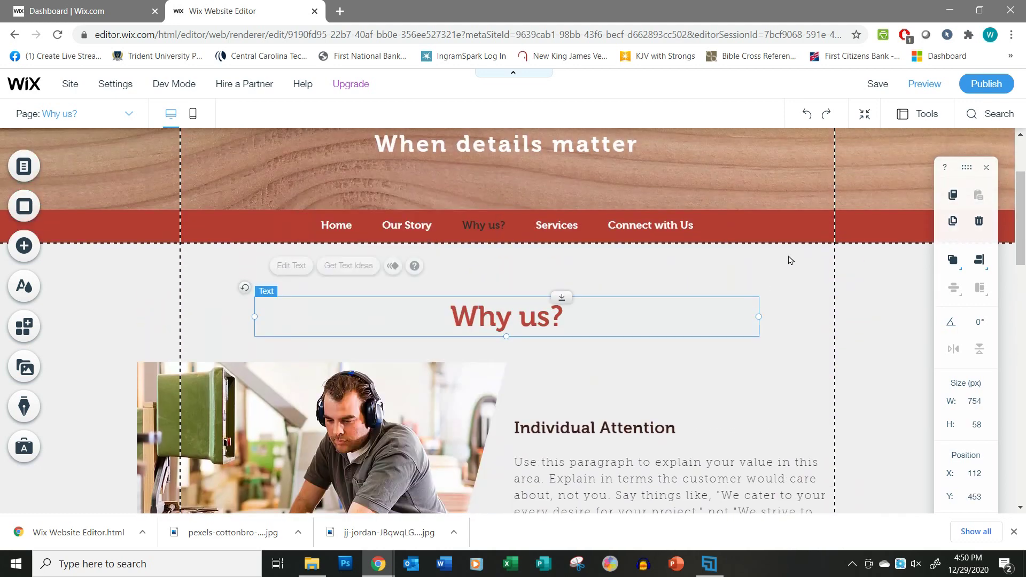
{"action": "scroll", "coordinate": [639, 386], "scroll_direction": "down", "scroll_amount": 3}
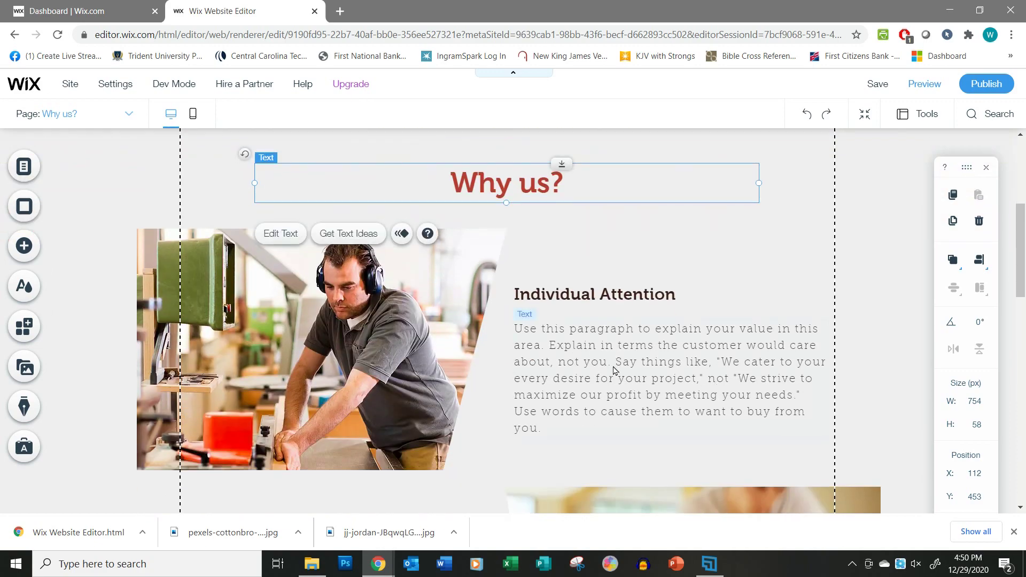
{"action": "scroll", "coordinate": [638, 407], "scroll_direction": "down", "scroll_amount": 1}
{"action": "scroll", "coordinate": [637, 408], "scroll_direction": "down", "scroll_amount": 10}
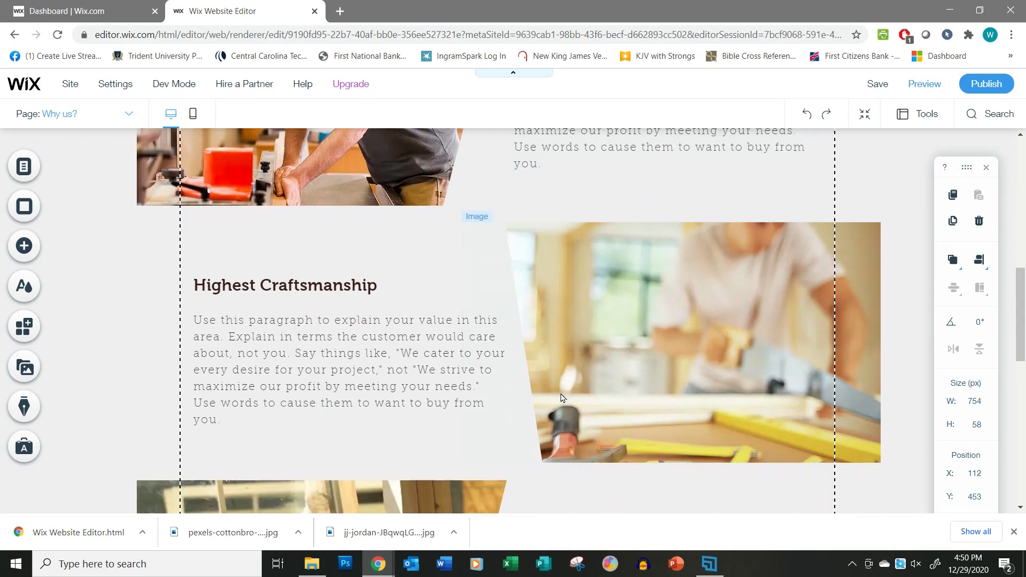
{"action": "scroll", "coordinate": [632, 395], "scroll_direction": "up", "scroll_amount": 10}
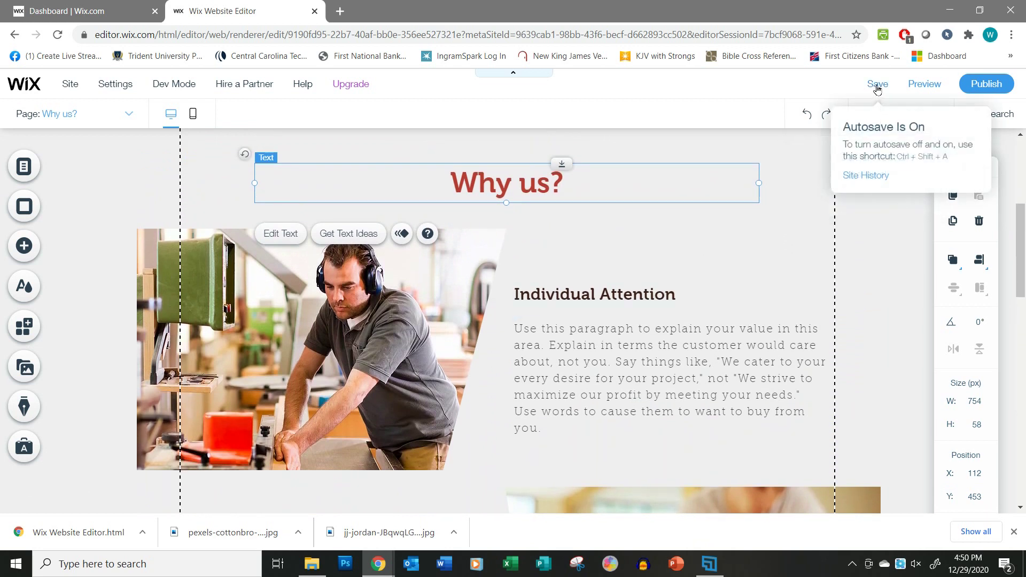
{"action": "left_click", "coordinate": [876, 87]}
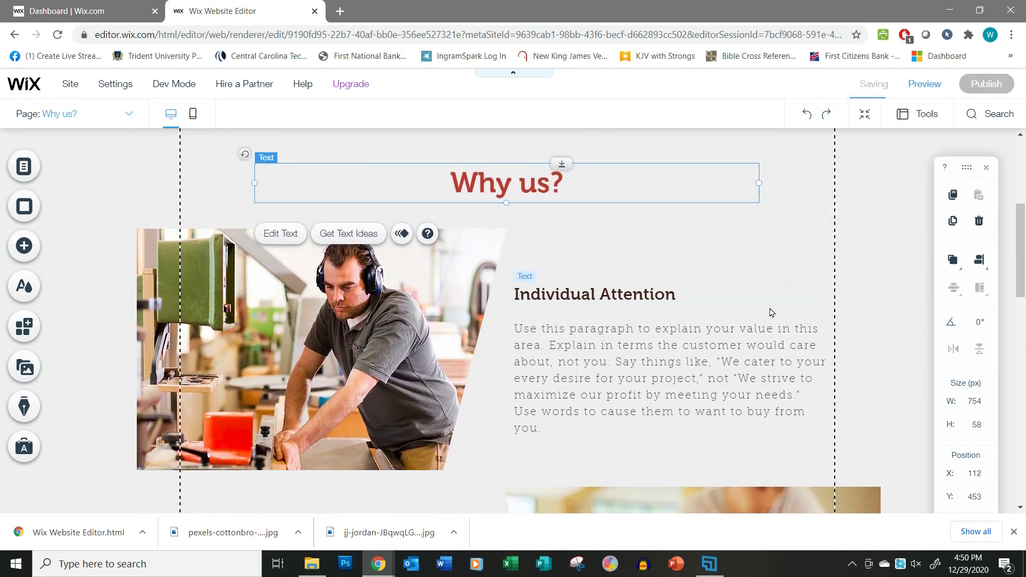
{"action": "scroll", "coordinate": [750, 326], "scroll_direction": "up", "scroll_amount": 4}
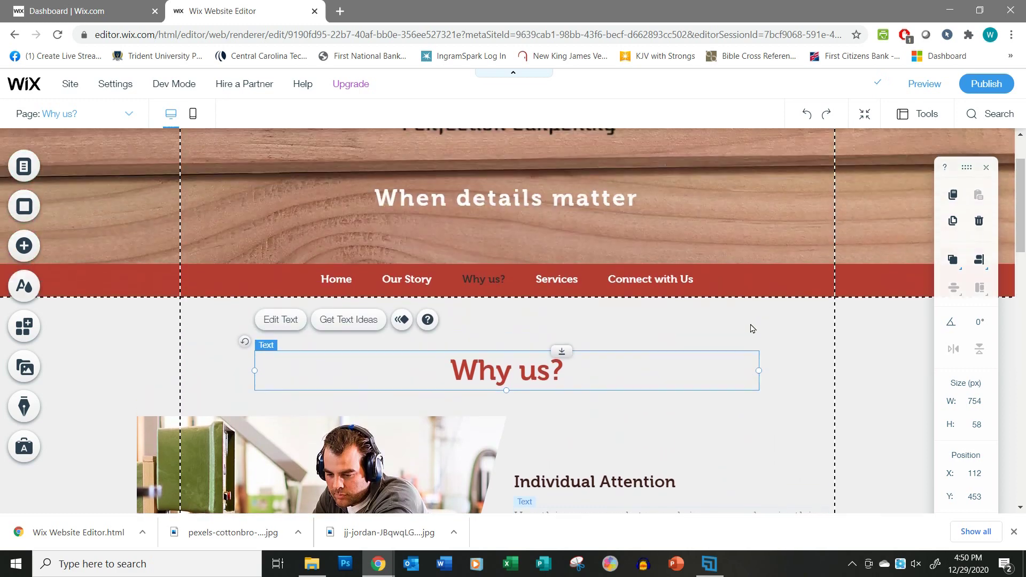
{"action": "scroll", "coordinate": [749, 327], "scroll_direction": "down", "scroll_amount": 5}
{"action": "scroll", "coordinate": [695, 321], "scroll_direction": "up", "scroll_amount": 1}
{"action": "scroll", "coordinate": [675, 316], "scroll_direction": "up", "scroll_amount": 4}
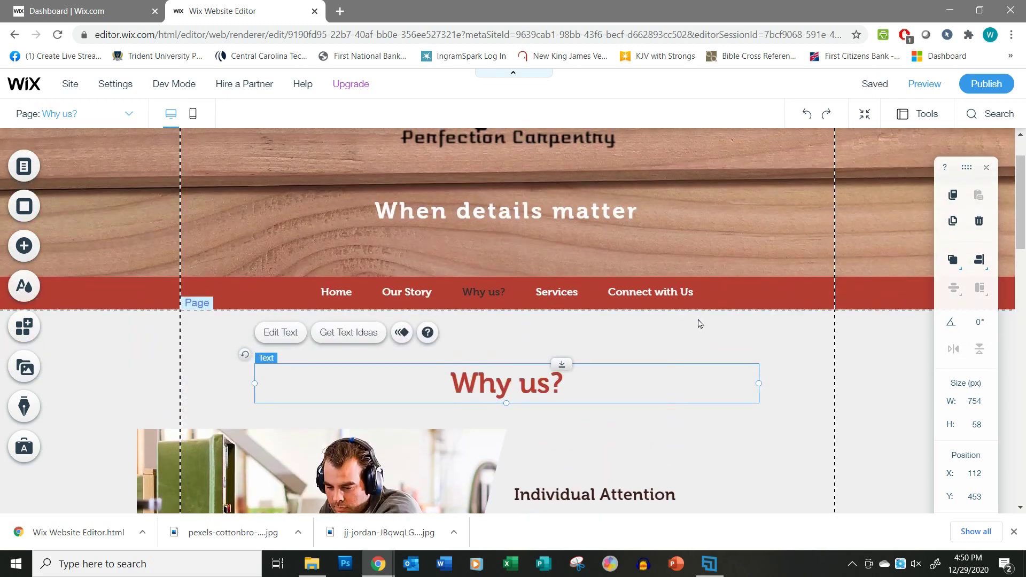
Switch to the Services page and change its About Us heading to 'Services'.
{"action": "left_click", "coordinate": [128, 116]}
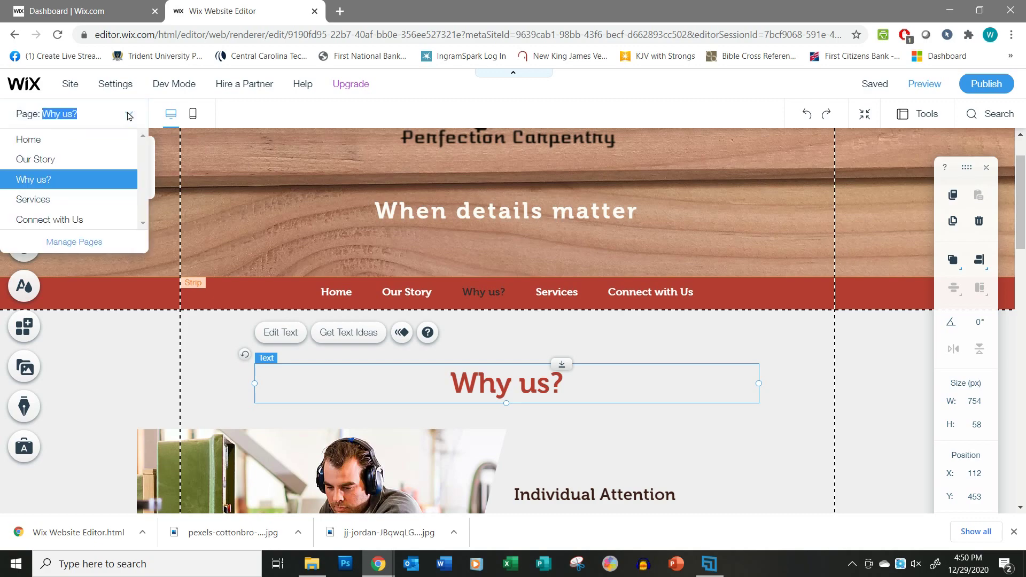
{"action": "left_click", "coordinate": [63, 200]}
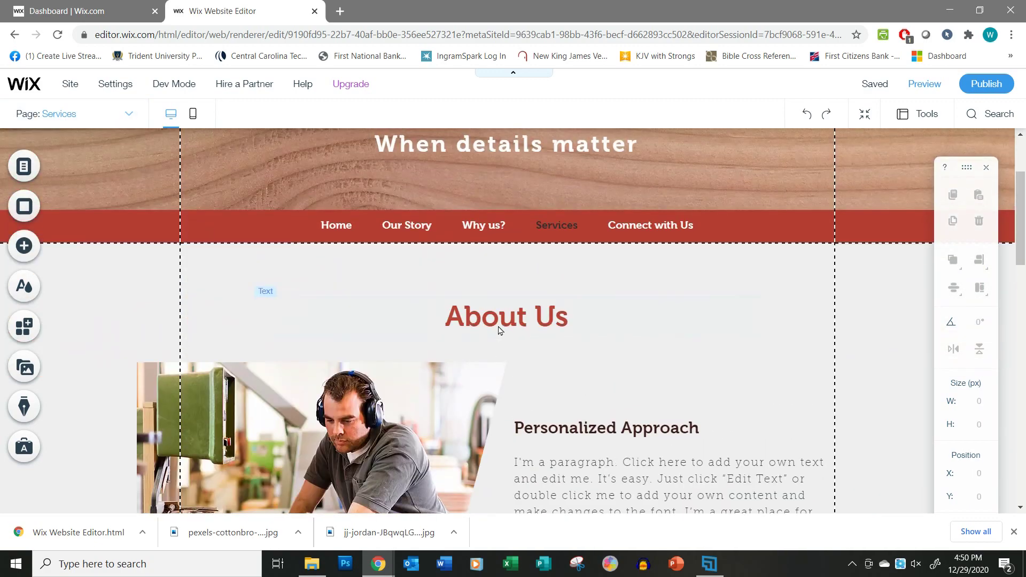
{"action": "double_click", "coordinate": [497, 321]}
{"action": "type", "text": "Services"}
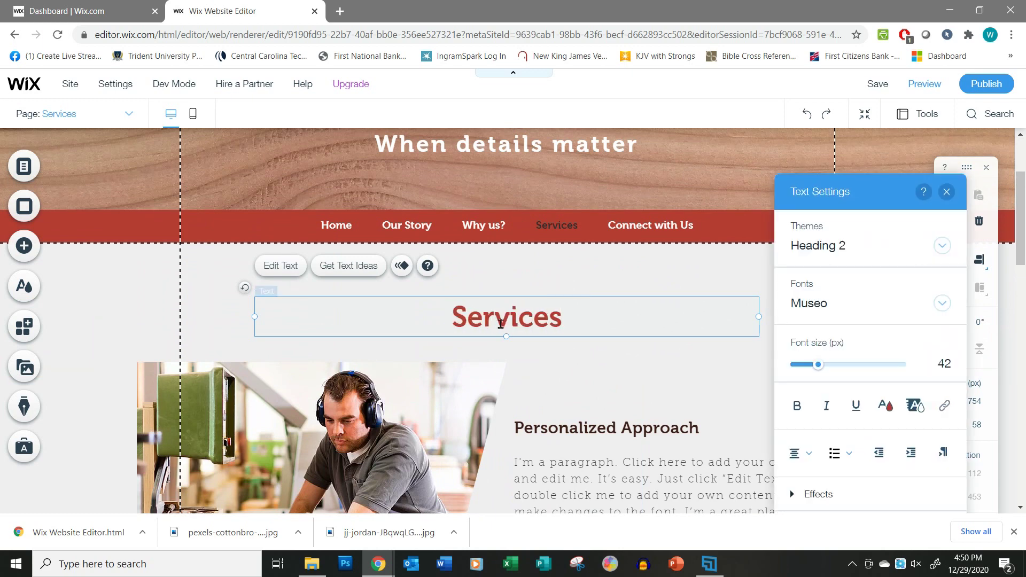
{"action": "left_click", "coordinate": [591, 368]}
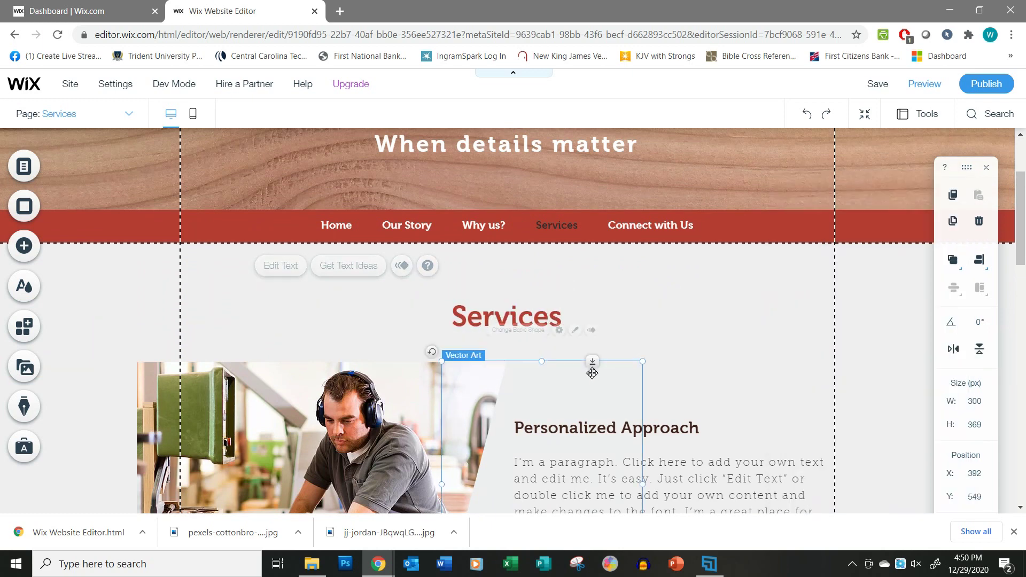
{"action": "scroll", "coordinate": [704, 454], "scroll_direction": "down", "scroll_amount": 3}
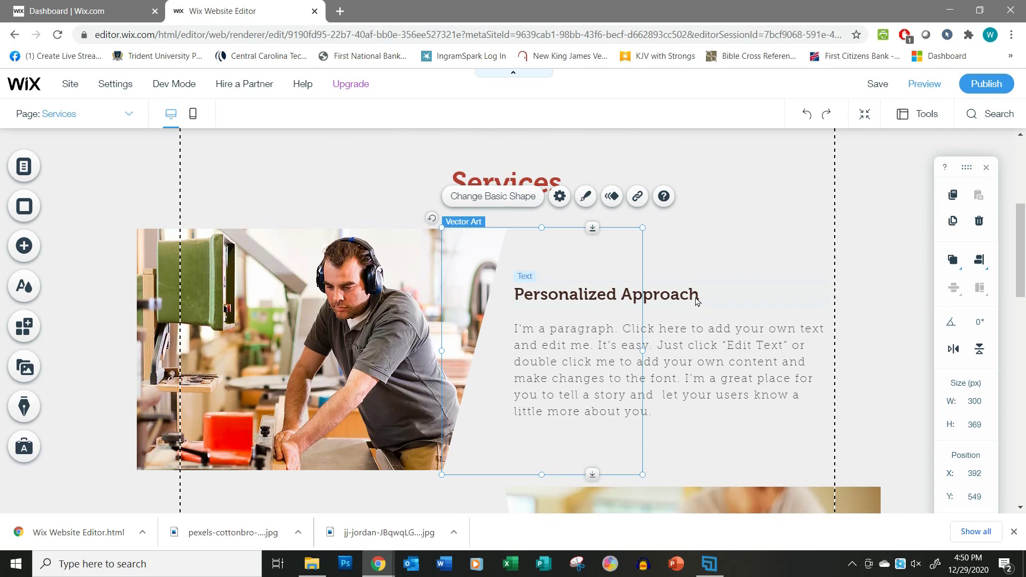
{"action": "scroll", "coordinate": [695, 320], "scroll_direction": "down", "scroll_amount": 6}
{"action": "scroll", "coordinate": [661, 401], "scroll_direction": "down", "scroll_amount": 3}
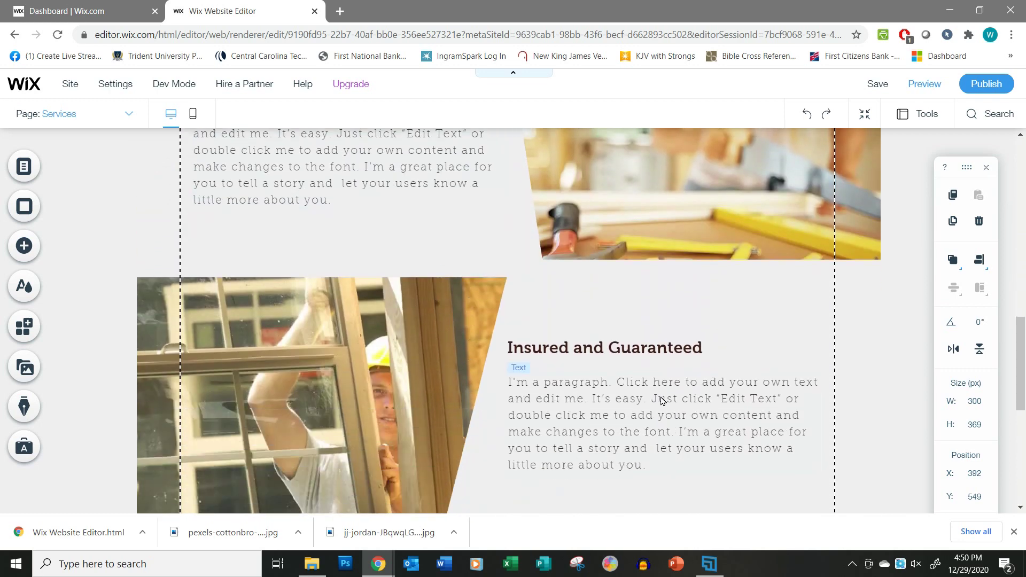
{"action": "scroll", "coordinate": [675, 403], "scroll_direction": "up", "scroll_amount": 12}
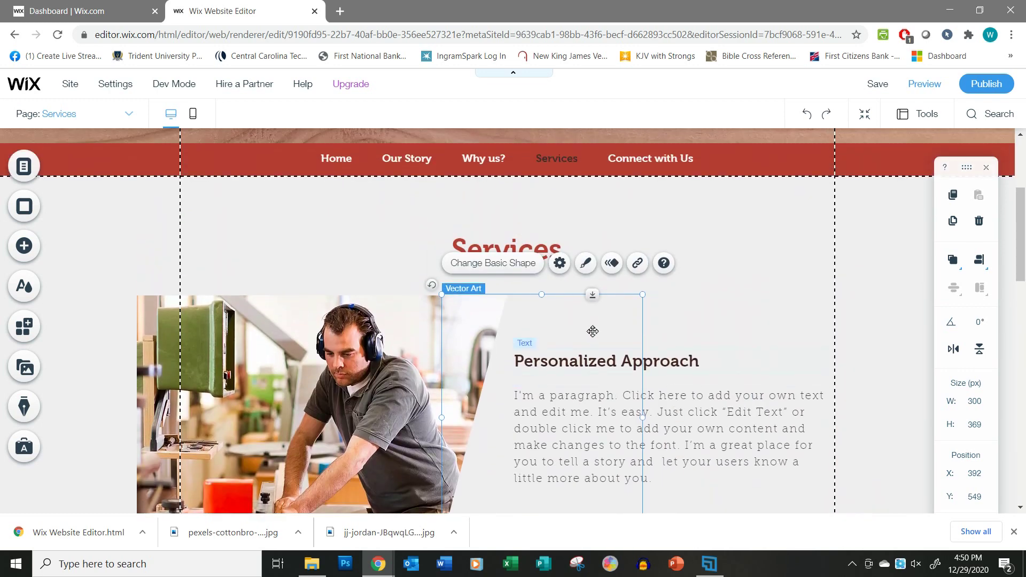
{"action": "left_click", "coordinate": [130, 115]}
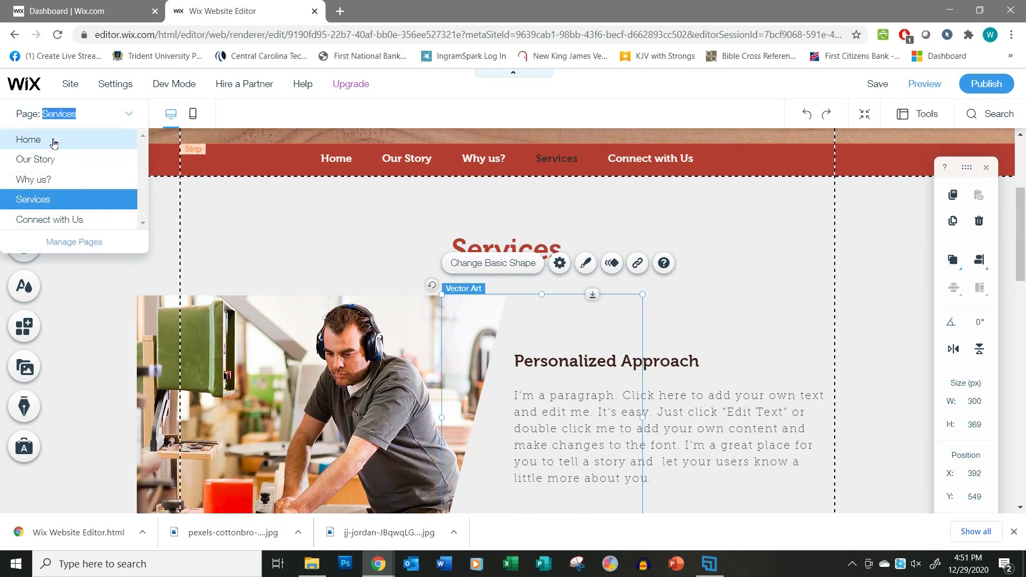
On the Home page, capitalise the services line so it reads 'Custom Bookshelves'.
{"action": "left_click", "coordinate": [53, 142]}
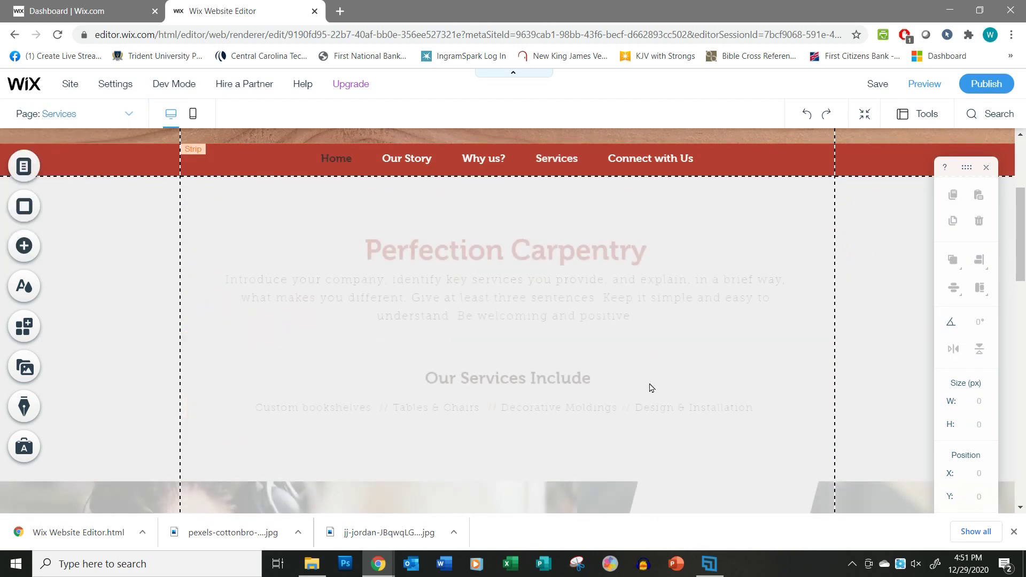
{"action": "scroll", "coordinate": [650, 389], "scroll_direction": "down", "scroll_amount": 6}
{"action": "scroll", "coordinate": [650, 389], "scroll_direction": "up", "scroll_amount": 4}
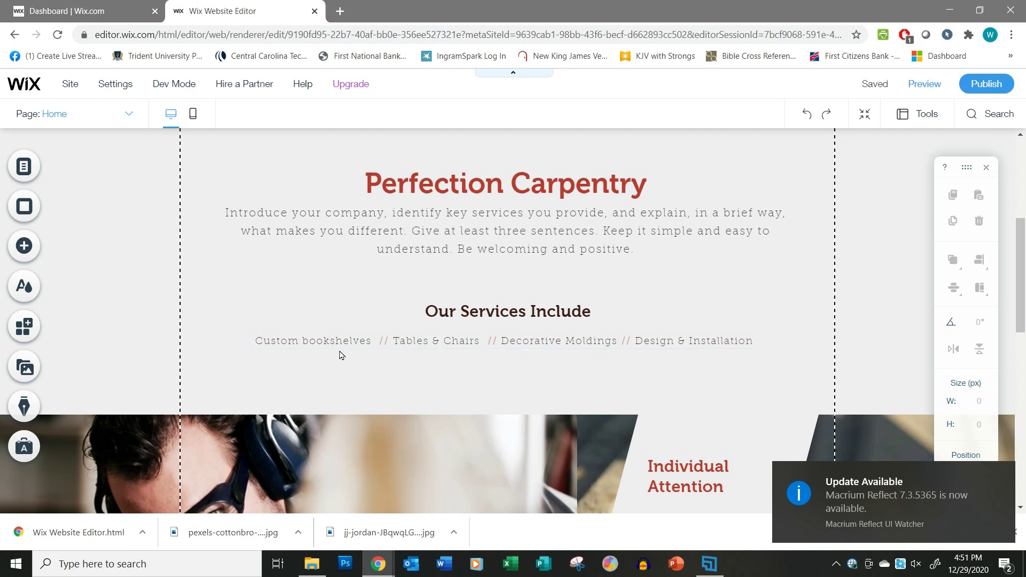
{"action": "double_click", "coordinate": [308, 342]}
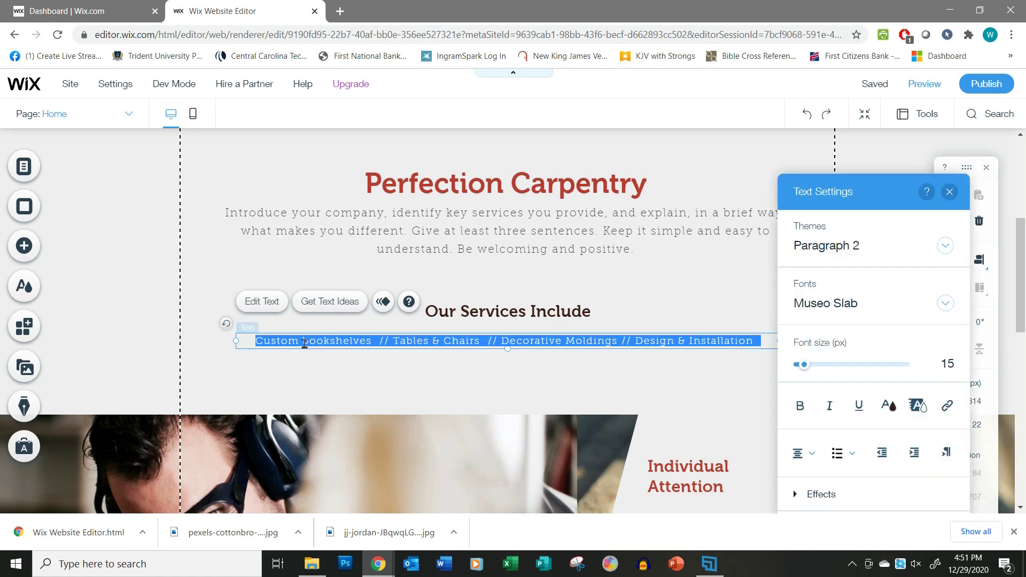
{"action": "left_click", "coordinate": [309, 342]}
{"action": "key", "text": "BackSpace"}
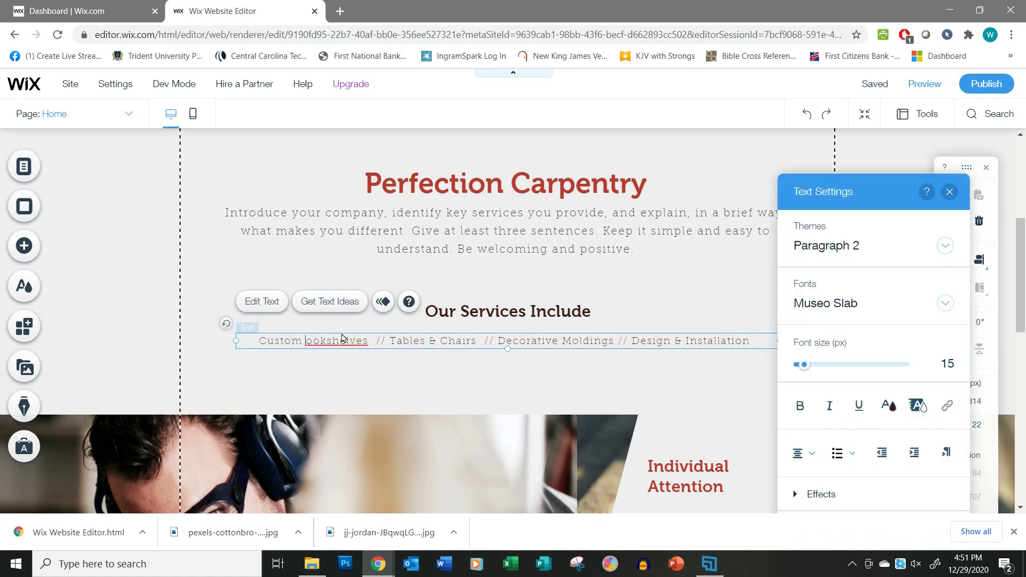
{"action": "type", "text": "B"}
{"action": "left_click", "coordinate": [386, 369]}
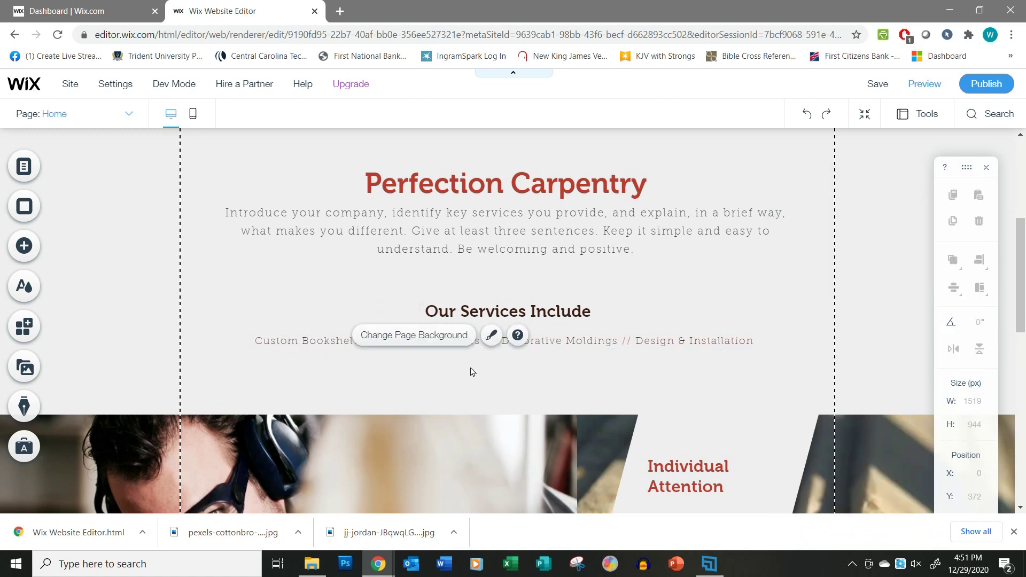
Save the site with the Bookshelves correction.
{"action": "left_click", "coordinate": [877, 84]}
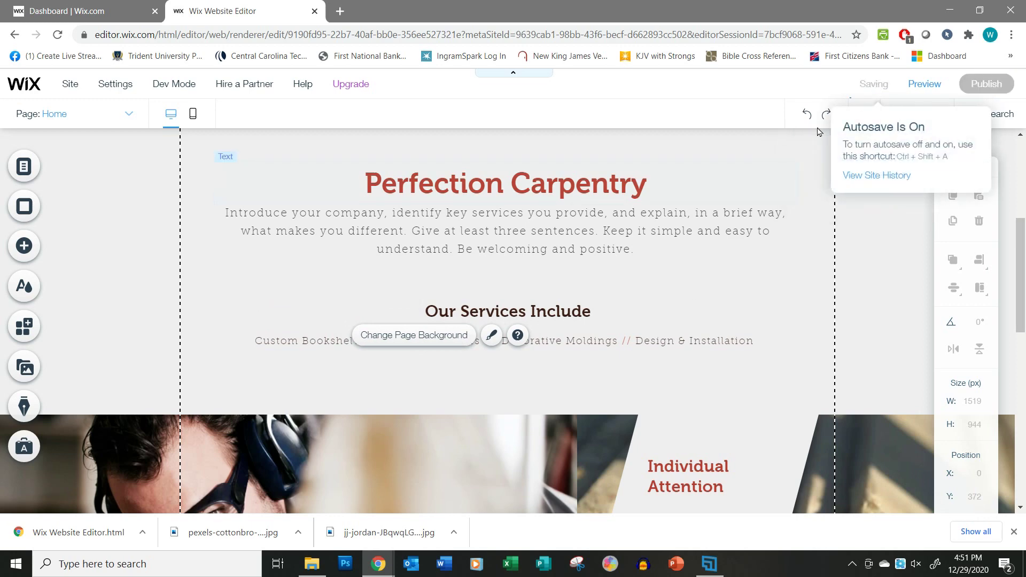
{"action": "scroll", "coordinate": [351, 367], "scroll_direction": "down", "scroll_amount": 1}
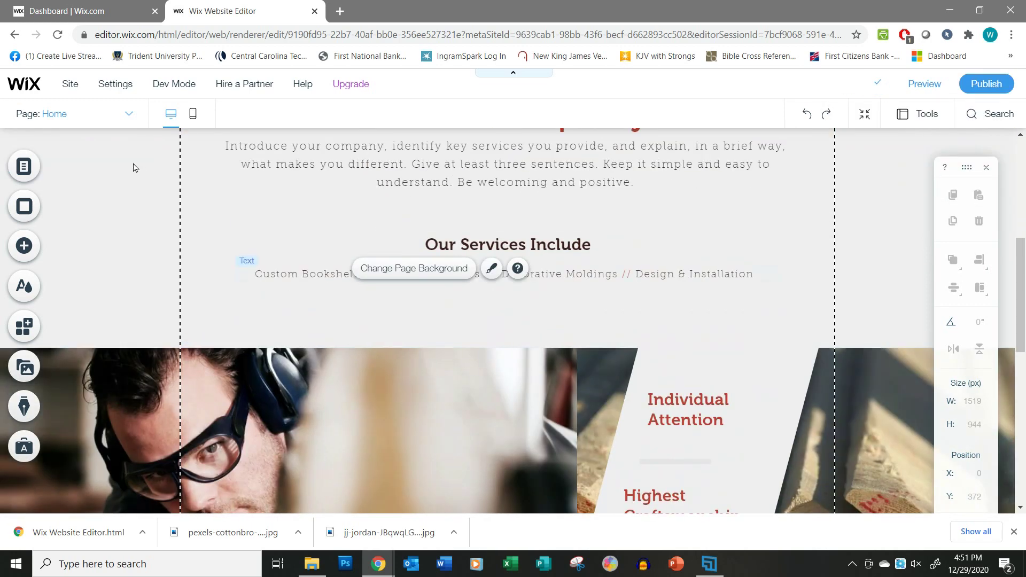
{"action": "left_click", "coordinate": [127, 117]}
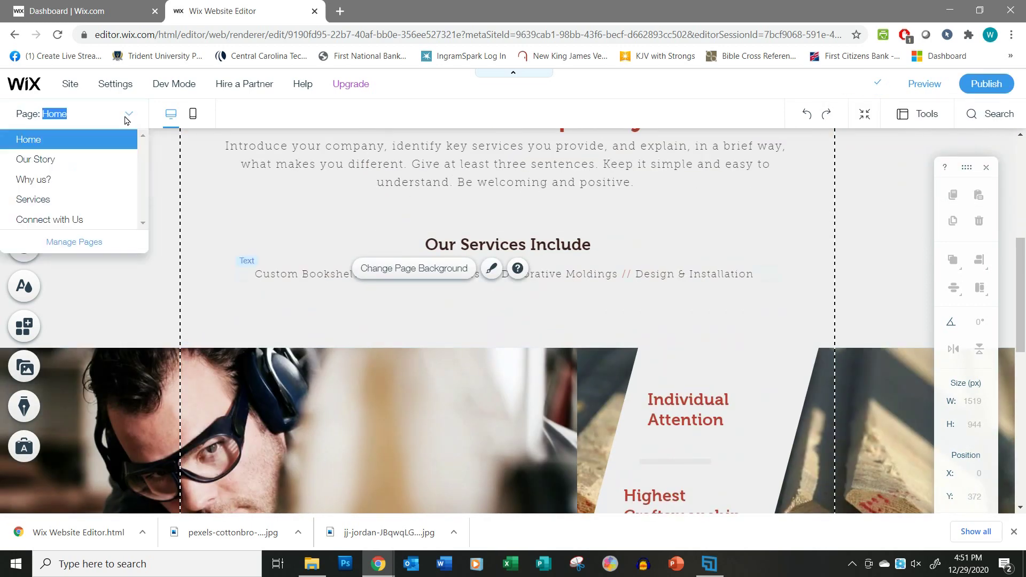
On the Services page, retitle the Personalized Approach heading 'Customer Bookshelves'.
{"action": "left_click", "coordinate": [75, 201]}
{"action": "scroll", "coordinate": [636, 374], "scroll_direction": "up", "scroll_amount": 5}
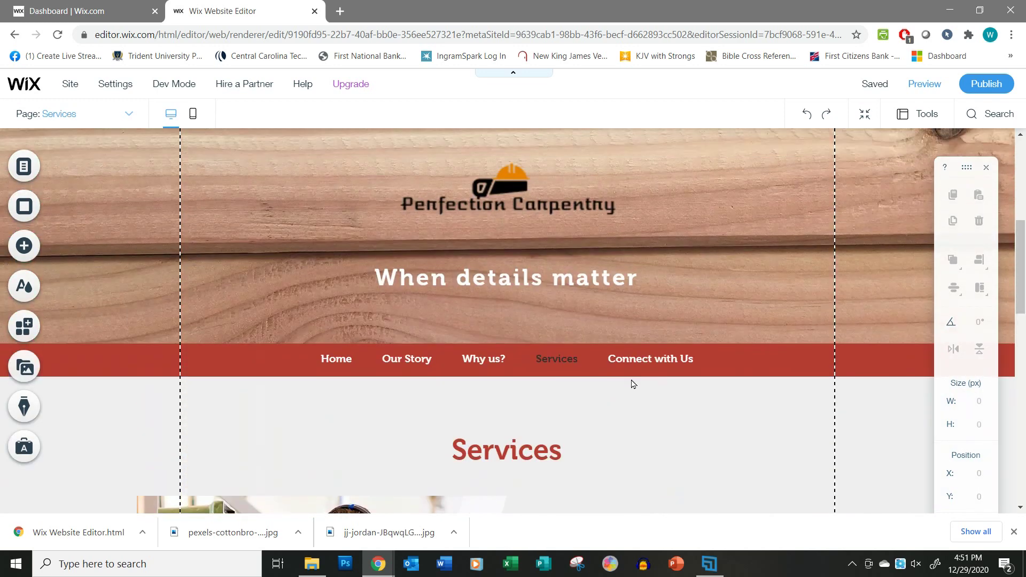
{"action": "scroll", "coordinate": [632, 382], "scroll_direction": "down", "scroll_amount": 10}
{"action": "scroll", "coordinate": [642, 374], "scroll_direction": "up", "scroll_amount": 4}
{"action": "left_click", "coordinate": [625, 224]}
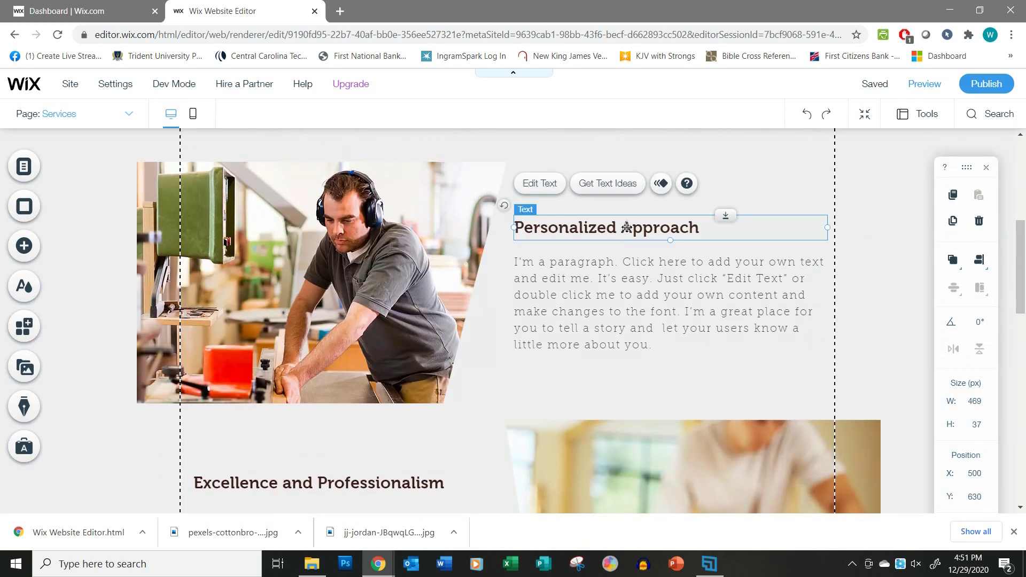
{"action": "left_click", "coordinate": [627, 227]}
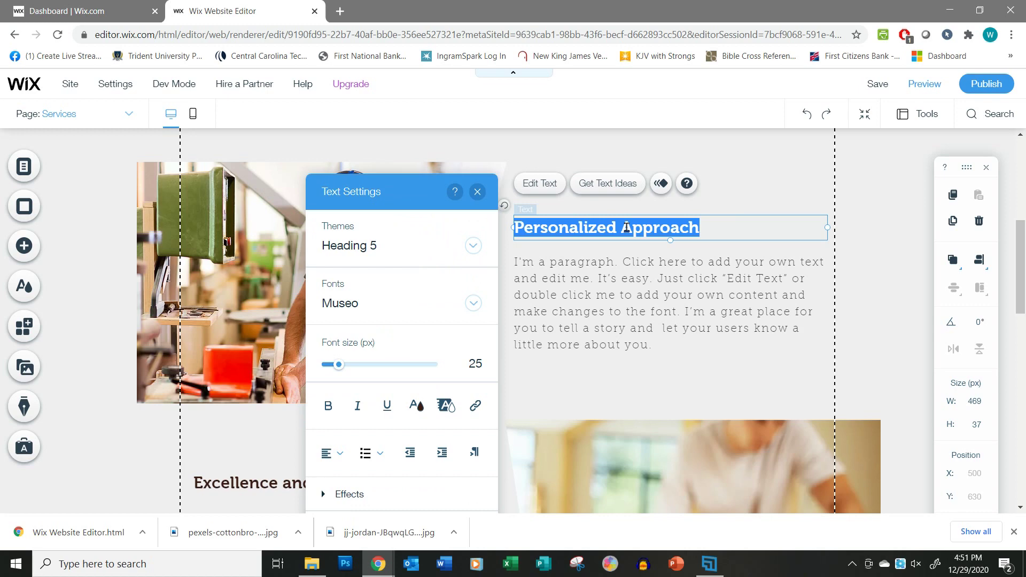
{"action": "type", "text": "Customer Book"}
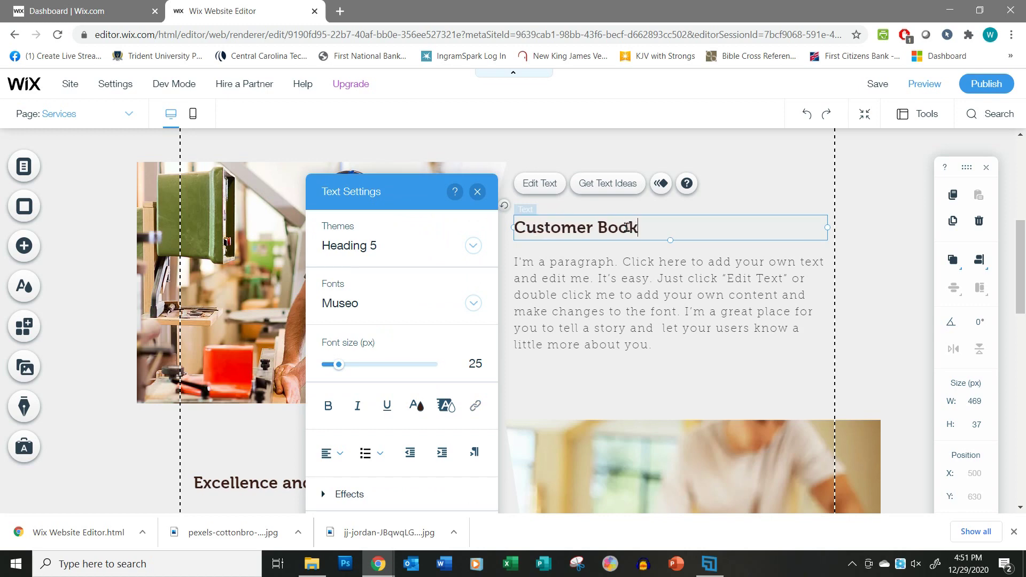
{"action": "type", "text": "shelves"}
{"action": "left_click", "coordinate": [611, 298]}
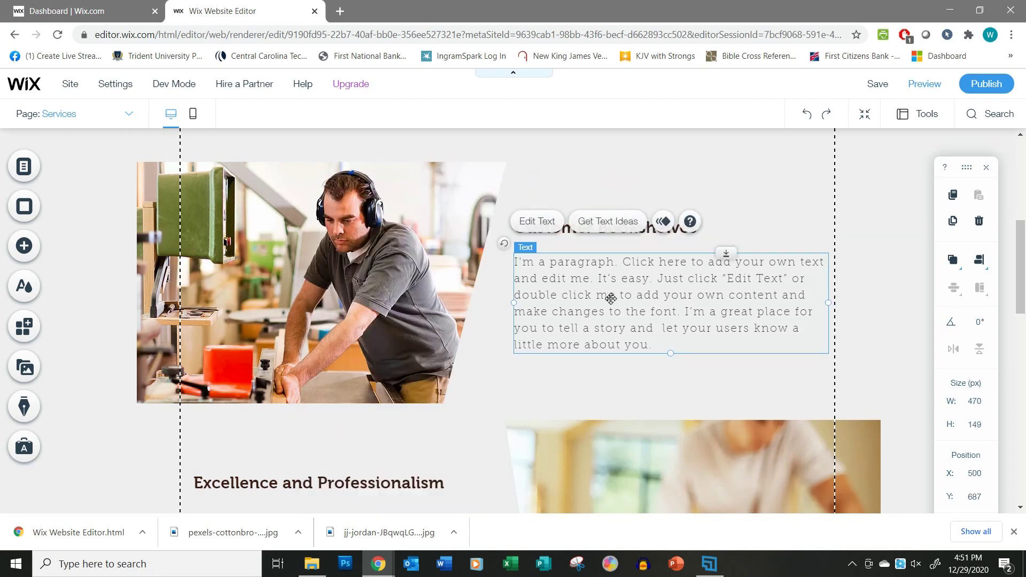
Retitle the next two headings 'Tables & Chairs' and 'Decorative Moldings'.
{"action": "scroll", "coordinate": [611, 299], "scroll_direction": "down", "scroll_amount": 4}
{"action": "left_click", "coordinate": [350, 279]}
{"action": "left_click", "coordinate": [351, 279]}
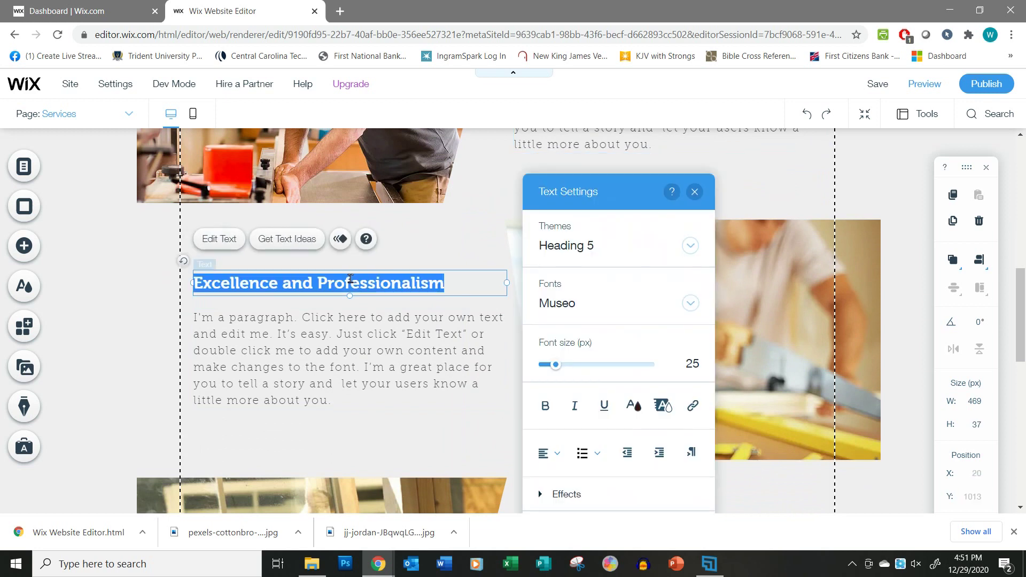
{"action": "type", "text": "Tables"}
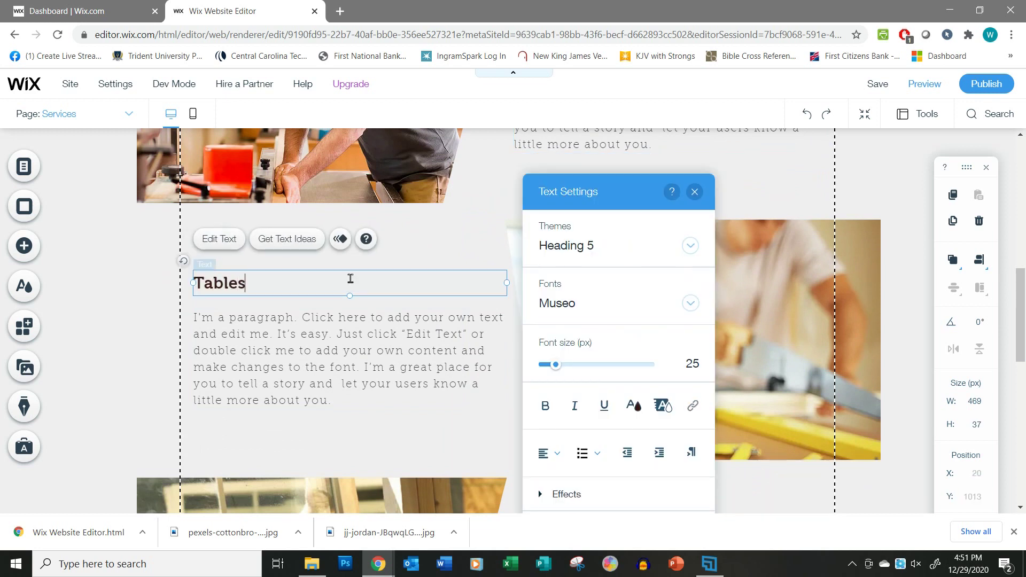
{"action": "type", "text": " & Chairs"}
{"action": "left_click", "coordinate": [394, 321]}
{"action": "scroll", "coordinate": [398, 320], "scroll_direction": "down", "scroll_amount": 4}
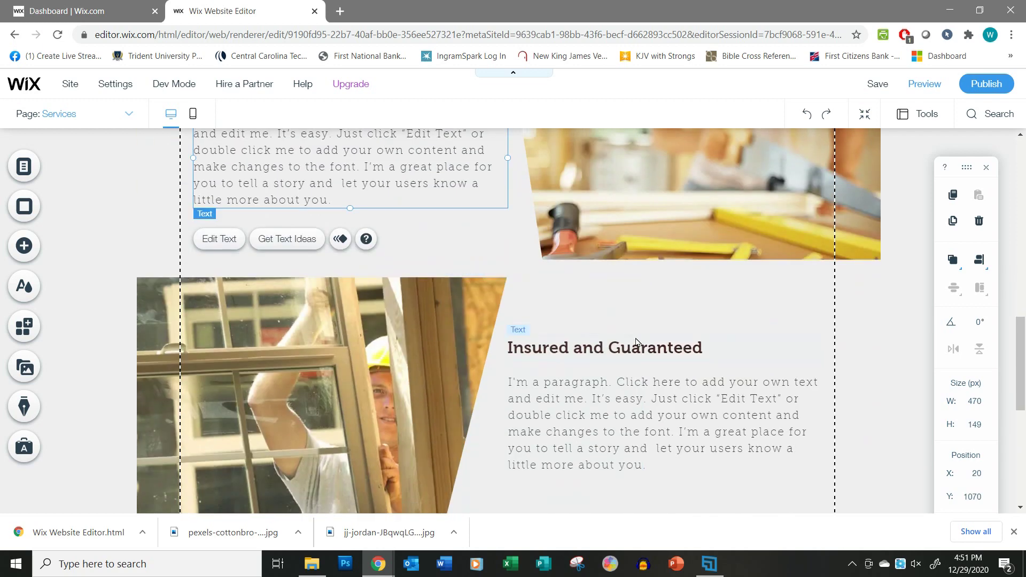
{"action": "left_click", "coordinate": [636, 338]}
{"action": "left_click", "coordinate": [636, 338]}
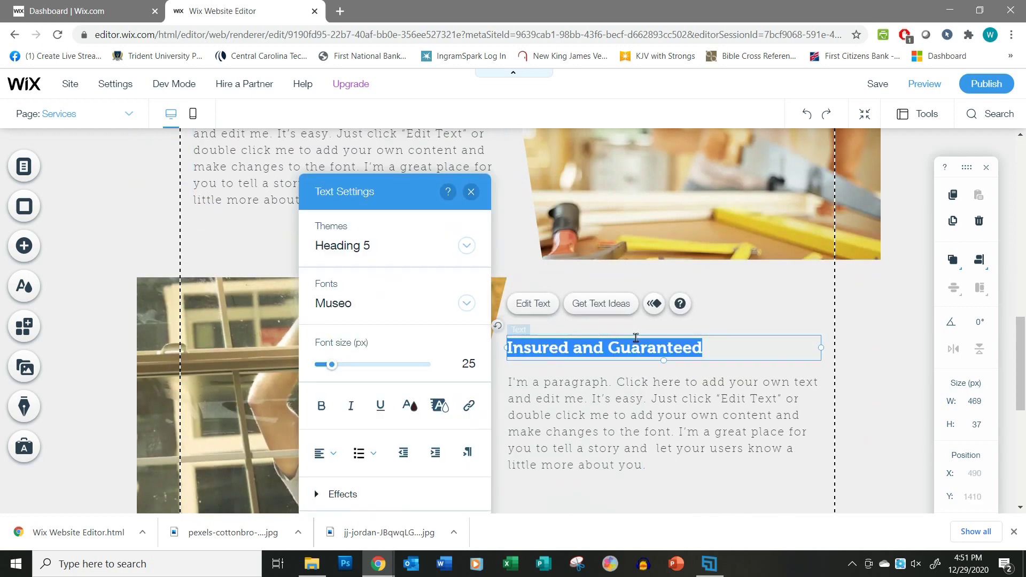
{"action": "type", "text": "Decorative "}
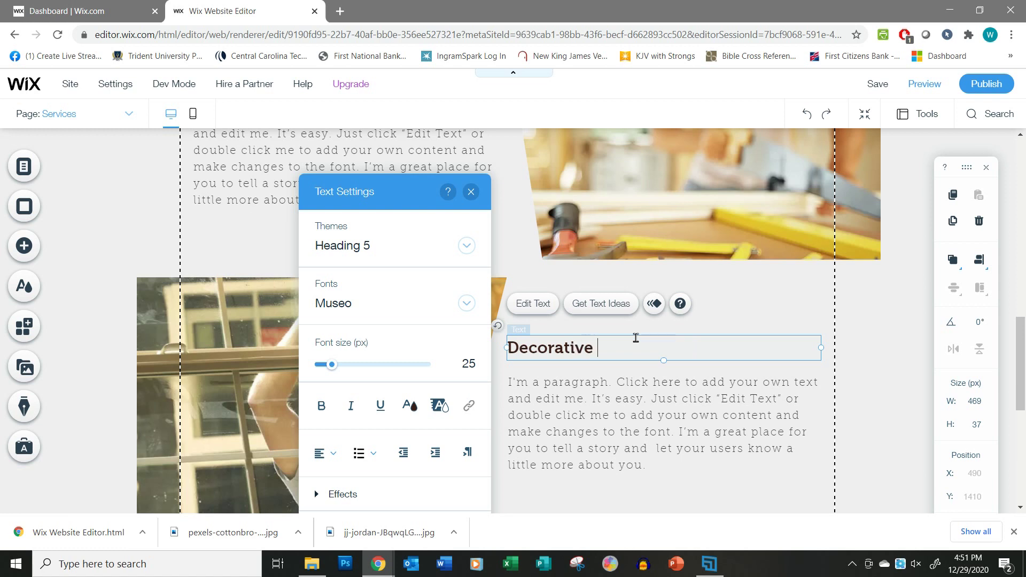
{"action": "type", "text": "Moldings"}
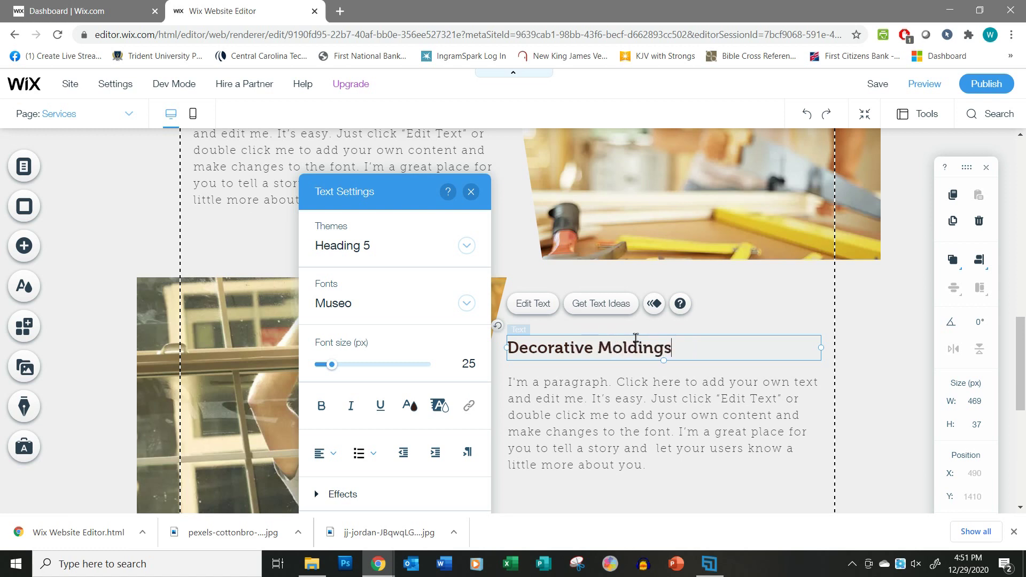
{"action": "left_click", "coordinate": [620, 403]}
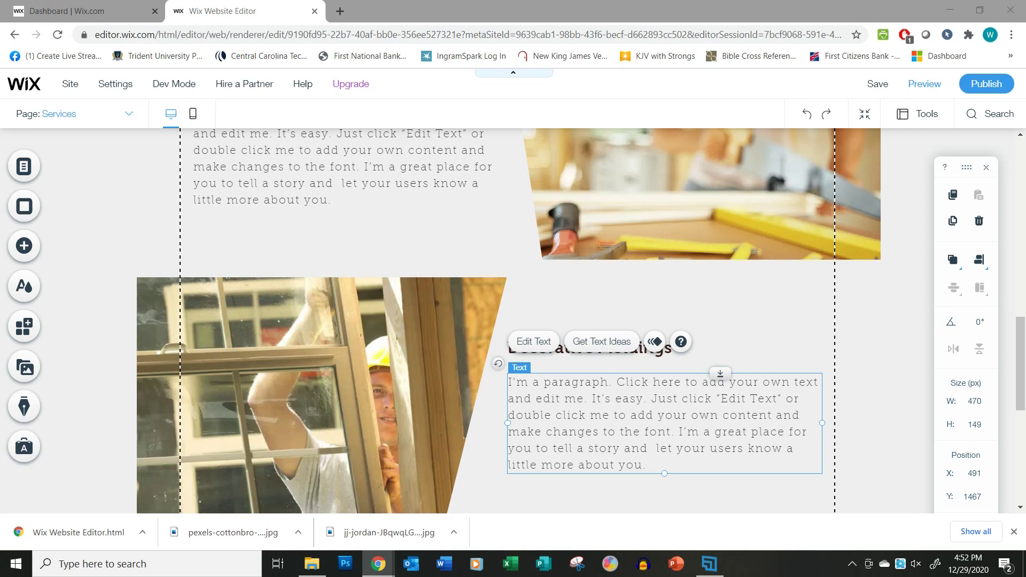
{"action": "scroll", "coordinate": [643, 389], "scroll_direction": "down", "scroll_amount": 5}
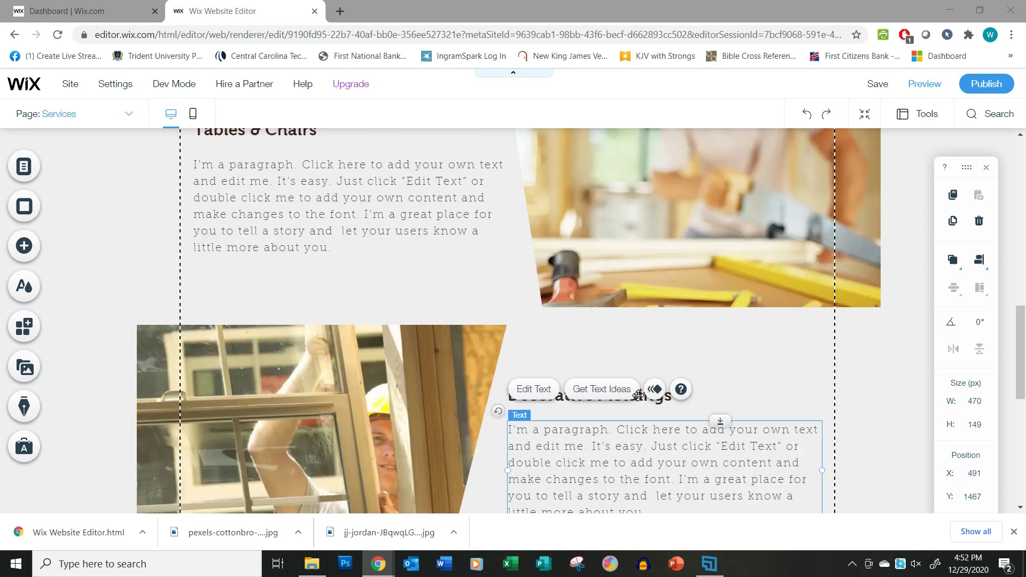
Paste the 'Explain your service here…' text under Customer Bookshelves, Tables & Chairs and Decorative Moldings.
{"action": "scroll", "coordinate": [643, 389], "scroll_direction": "up", "scroll_amount": 3}
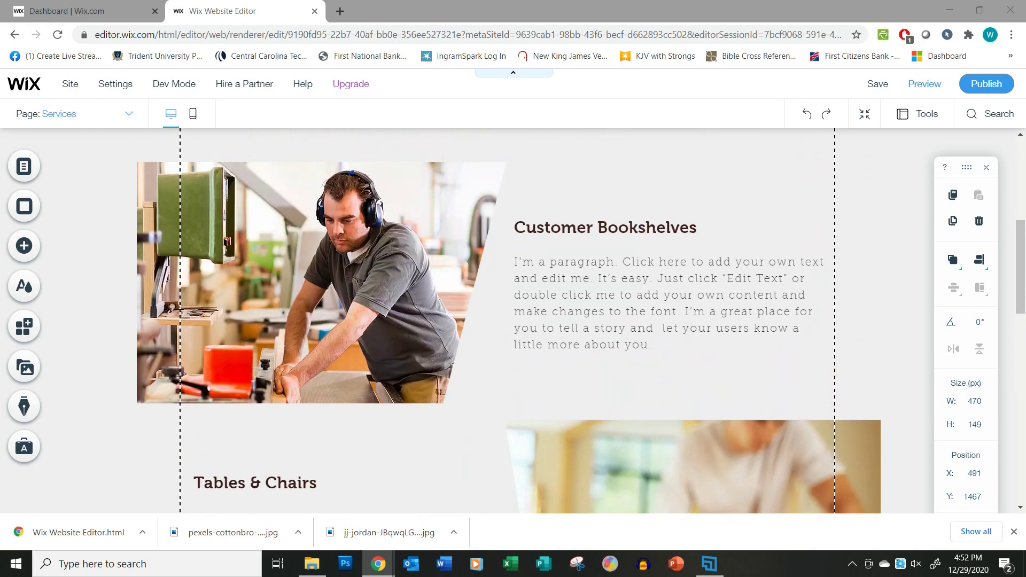
{"action": "left_click", "coordinate": [616, 272]}
{"action": "left_click", "coordinate": [616, 272]}
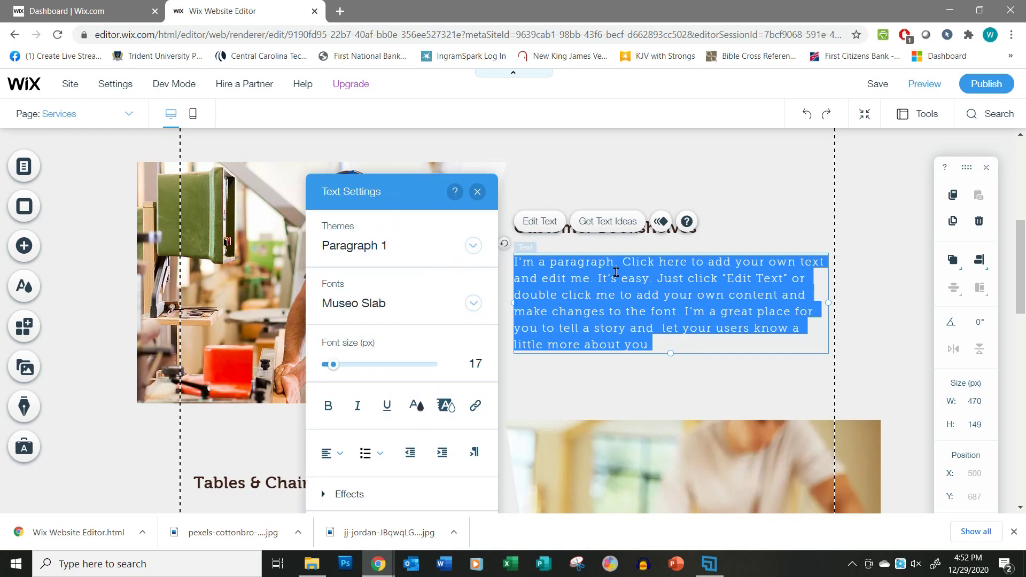
{"action": "type", "text": "Explain your service here. Be detailed but not too long winded. For example, \"We provide the most complete custom bookshelf design and installation service in the Northeast. Our team will work with you to layout a shelf system catered for your area.\""}
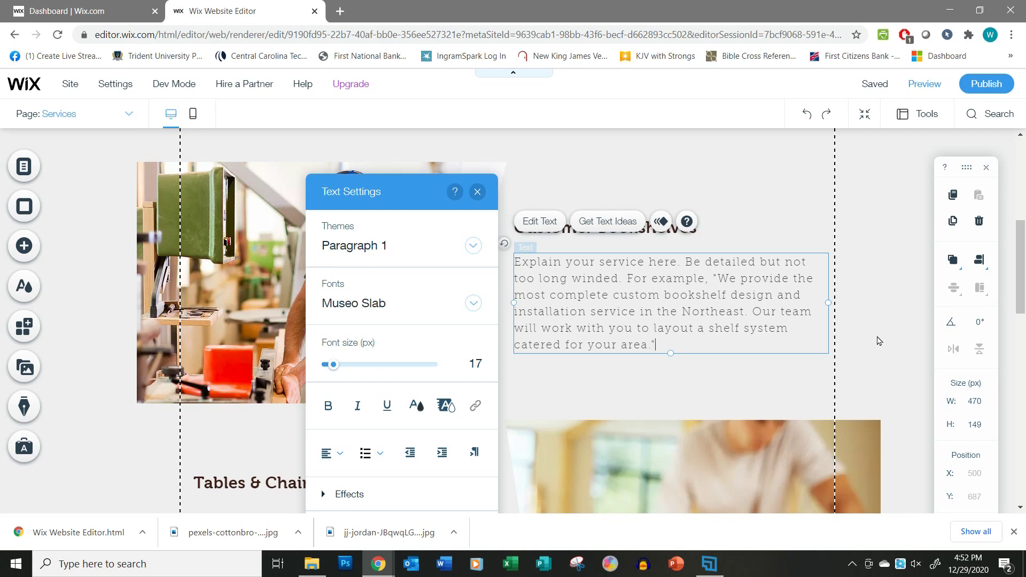
{"action": "scroll", "coordinate": [879, 341], "scroll_direction": "down", "scroll_amount": 4}
{"action": "double_click", "coordinate": [242, 375]}
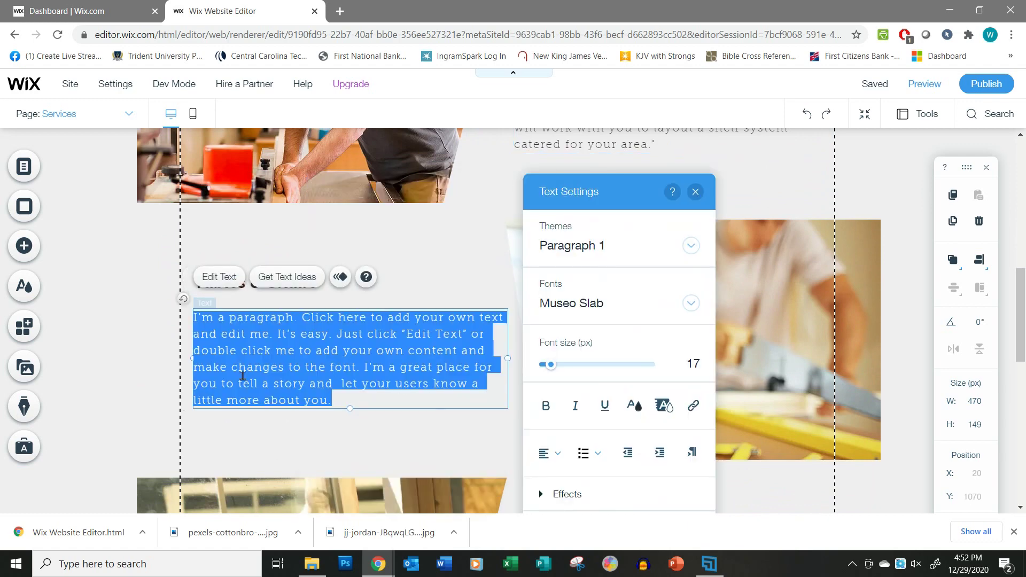
{"action": "type", "text": "Explain your service here. Be detailed but not too long winded. For example, \"We provide the most complete custom bookshelf design and installation service in the Northeast. Our team will work with you to layout a shelf system catered for your area.\""}
{"action": "scroll", "coordinate": [776, 354], "scroll_direction": "down", "scroll_amount": 5}
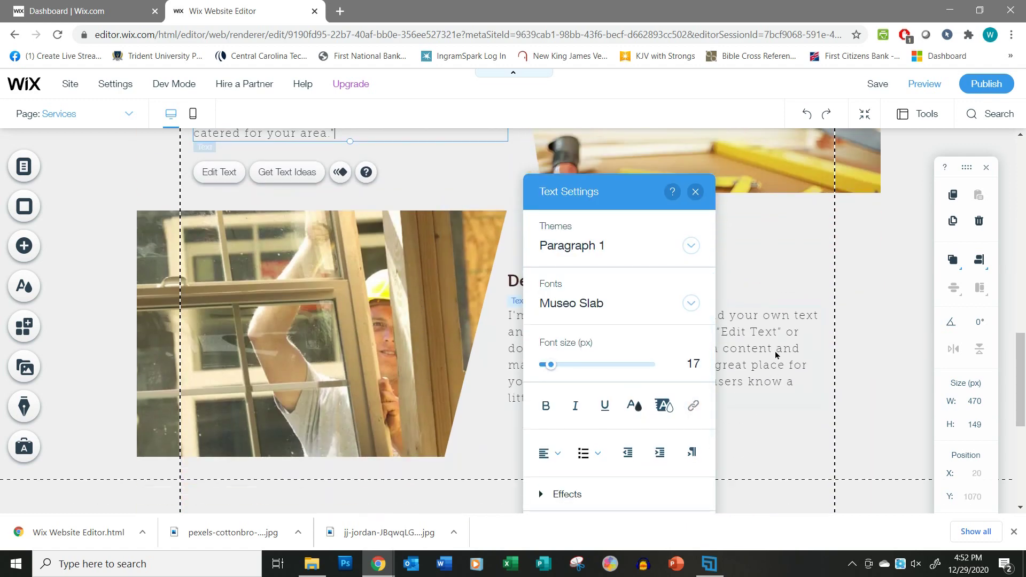
{"action": "double_click", "coordinate": [776, 354]}
{"action": "type", "text": "Explain your service here. Be detailed but not too long winded. For example, \"We provide the most complete custom bookshelf design and installation service in the Northeast. Our team will work with you to layout a shelf system catered for your area.\""}
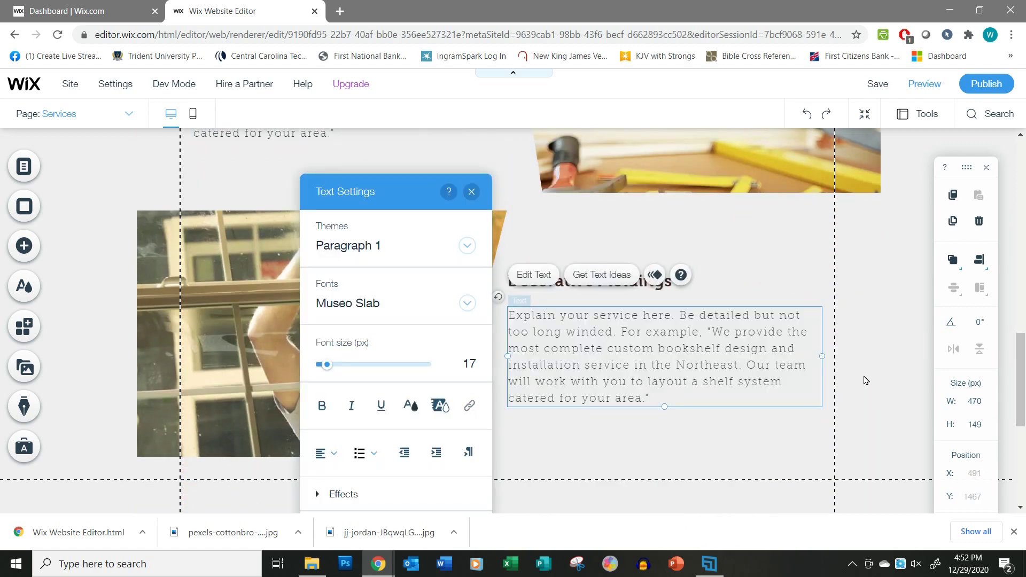
{"action": "scroll", "coordinate": [866, 380], "scroll_direction": "up", "scroll_amount": 4}
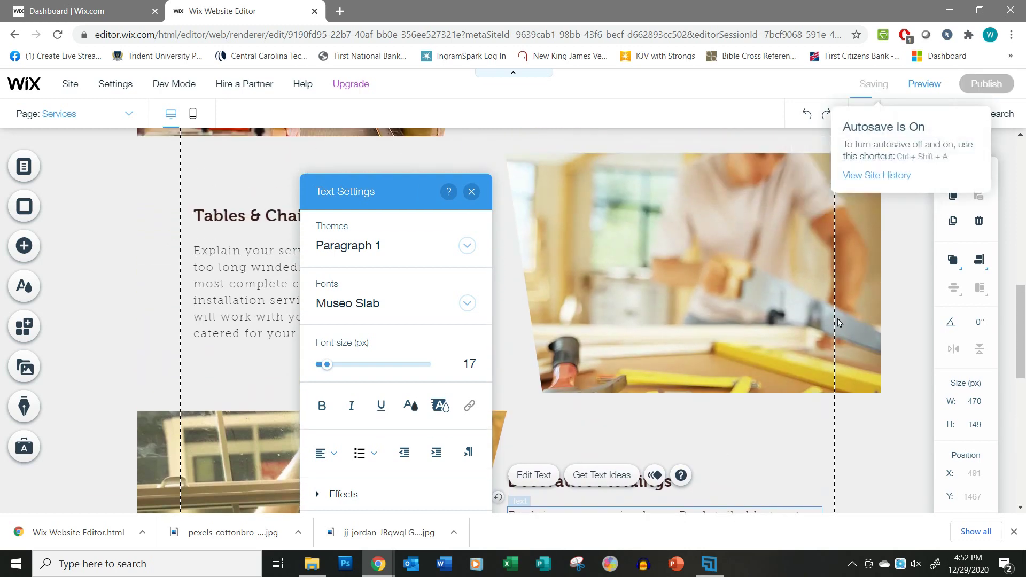
{"action": "scroll", "coordinate": [481, 294], "scroll_direction": "up", "scroll_amount": 4}
{"action": "left_click", "coordinate": [211, 227]}
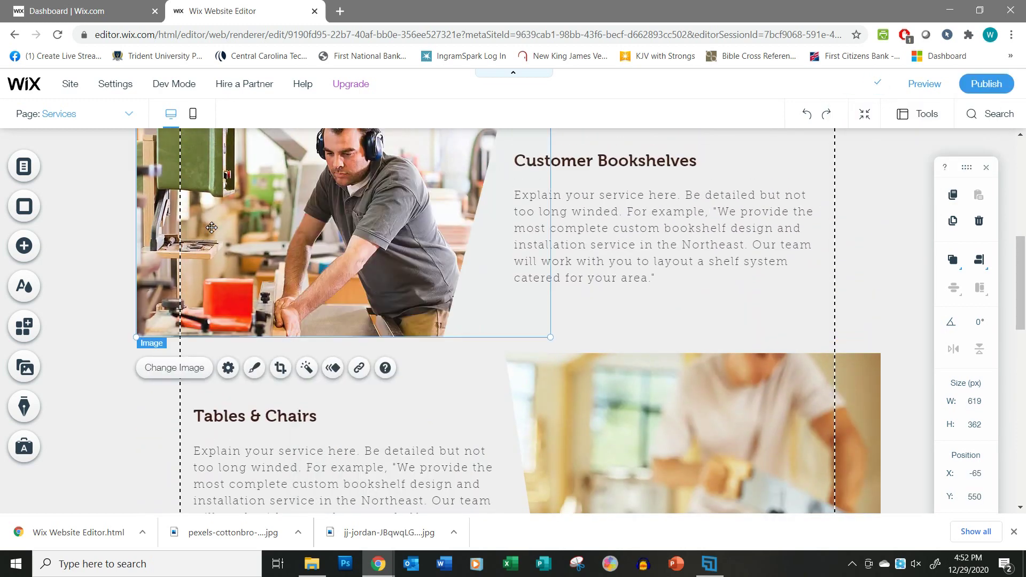
{"action": "scroll", "coordinate": [415, 268], "scroll_direction": "up", "scroll_amount": 2}
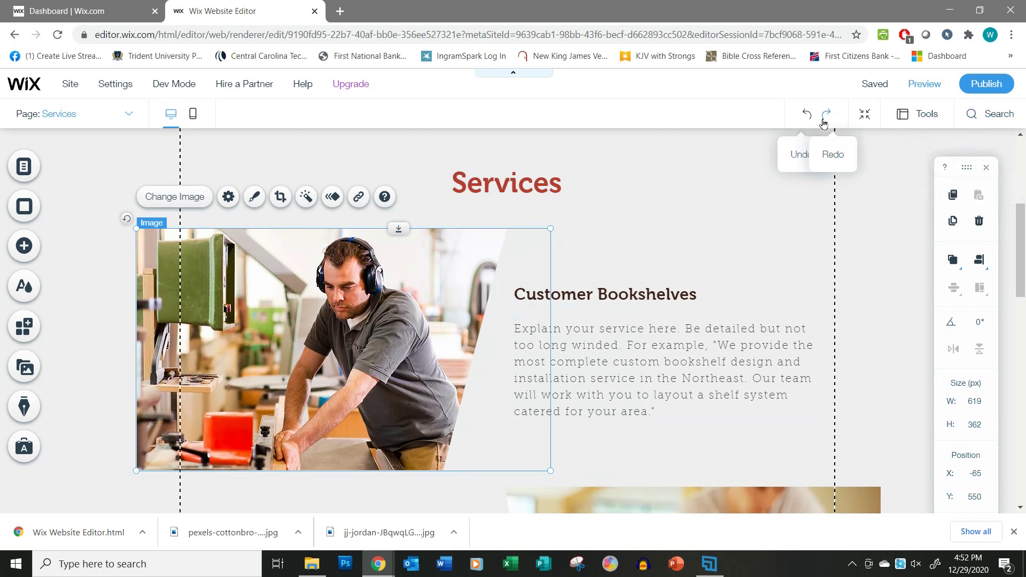
{"action": "mouse_move", "coordinate": [866, 88]}
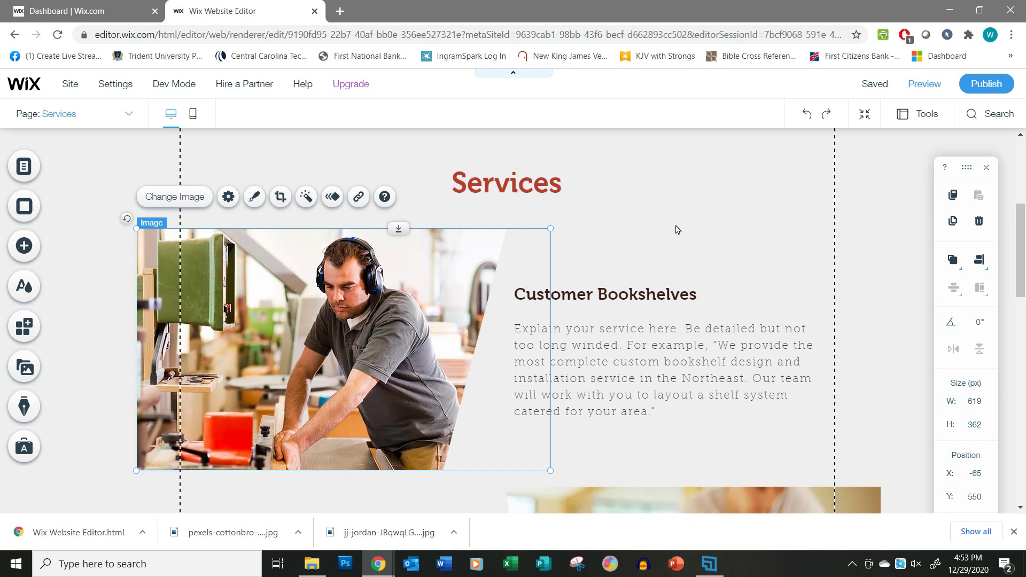
{"action": "scroll", "coordinate": [667, 284], "scroll_direction": "up", "scroll_amount": 5}
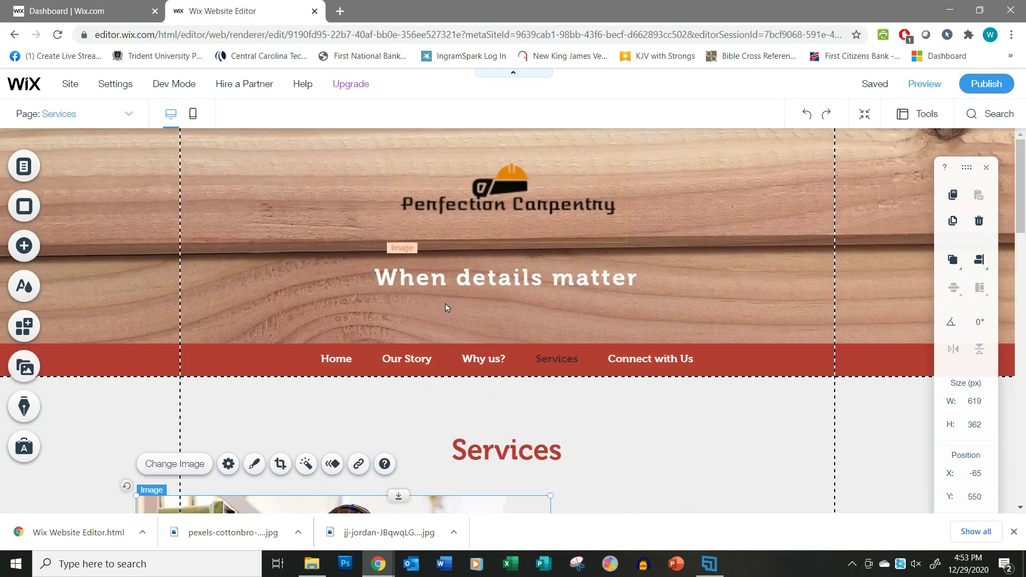
{"action": "scroll", "coordinate": [689, 426], "scroll_direction": "down", "scroll_amount": 1}
{"action": "scroll", "coordinate": [689, 426], "scroll_direction": "down", "scroll_amount": 10}
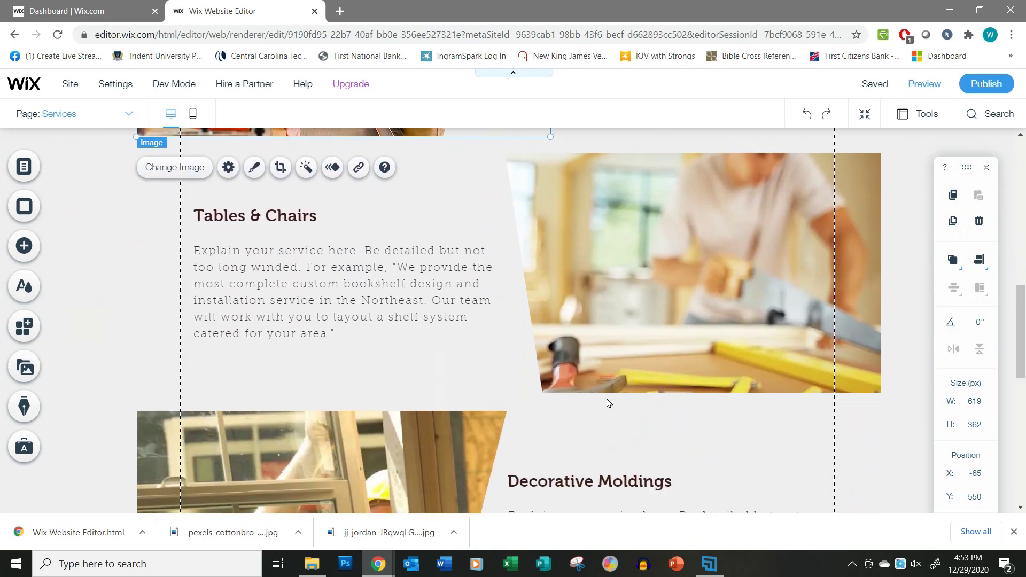
{"action": "scroll", "coordinate": [589, 428], "scroll_direction": "down", "scroll_amount": 7}
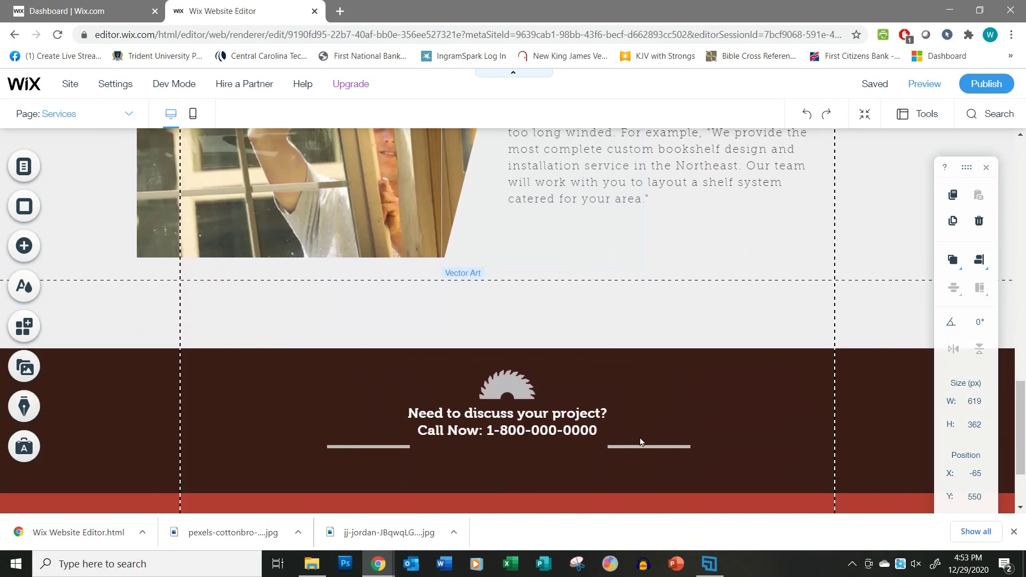
{"action": "scroll", "coordinate": [642, 441], "scroll_direction": "up", "scroll_amount": 2}
{"action": "scroll", "coordinate": [642, 442], "scroll_direction": "up", "scroll_amount": 5}
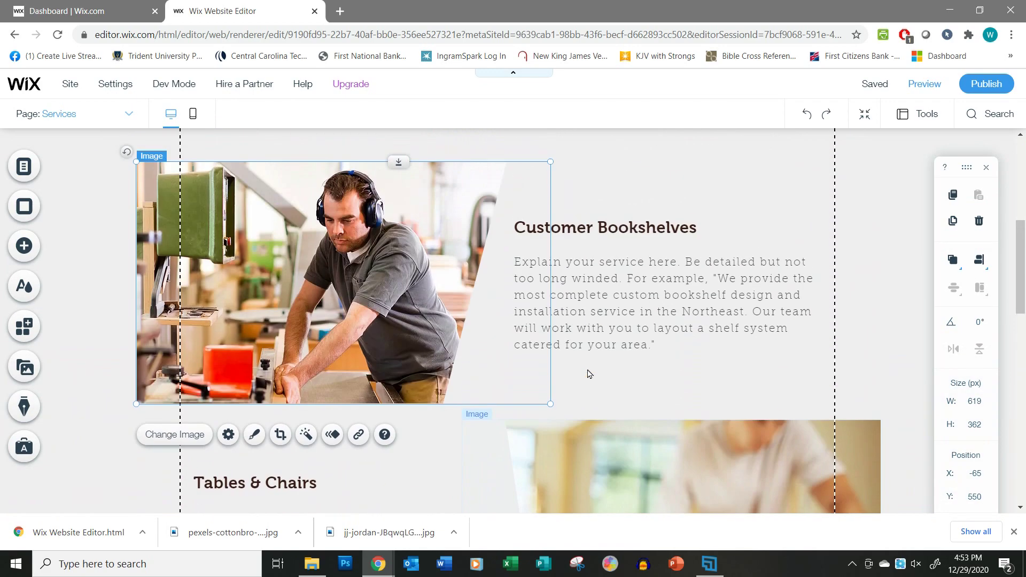
{"action": "scroll", "coordinate": [522, 273], "scroll_direction": "up", "scroll_amount": 5}
{"action": "scroll", "coordinate": [705, 346], "scroll_direction": "up", "scroll_amount": 4}
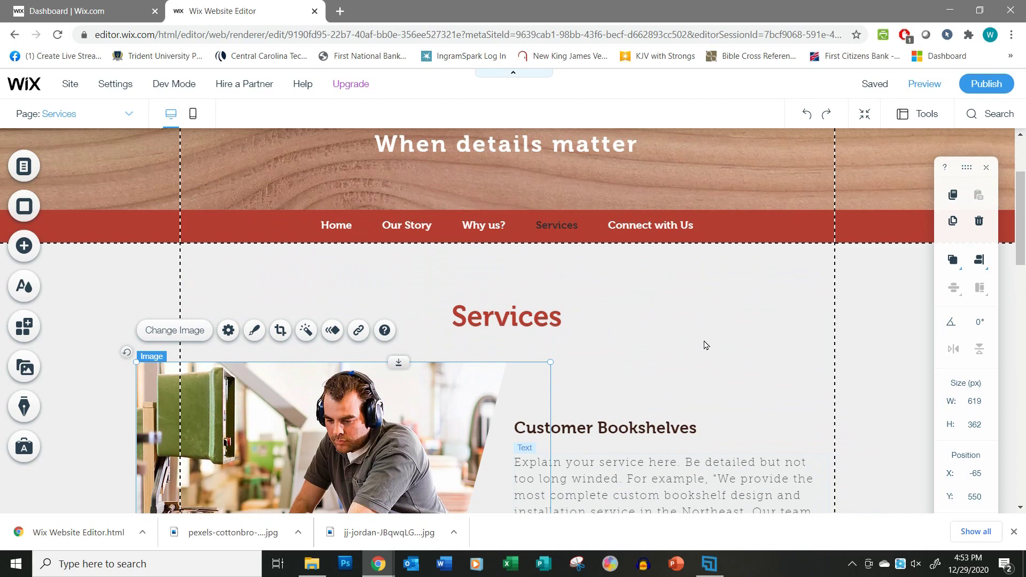
Switch to the Connect with Us page and change its Contact heading to 'Connect with Us'.
{"action": "left_click", "coordinate": [128, 114]}
{"action": "left_click", "coordinate": [69, 218]}
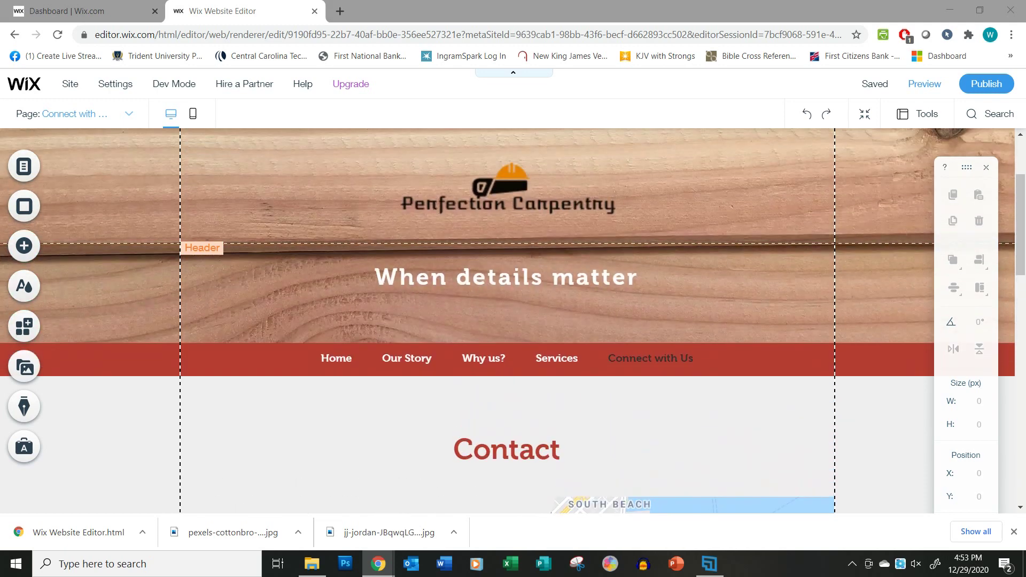
{"action": "scroll", "coordinate": [694, 435], "scroll_direction": "down", "scroll_amount": 5}
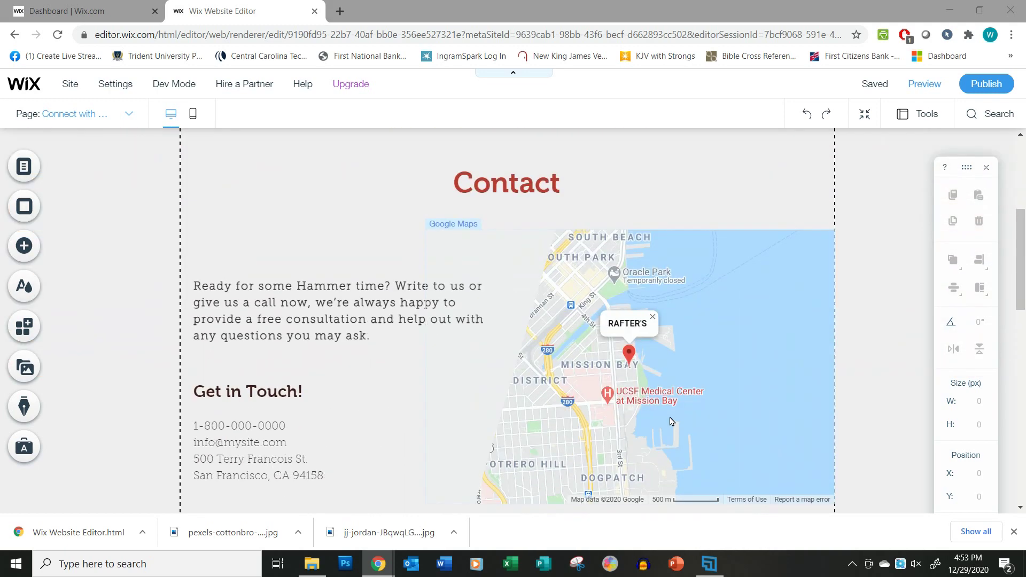
{"action": "left_click", "coordinate": [506, 190]}
{"action": "left_click", "coordinate": [506, 189]}
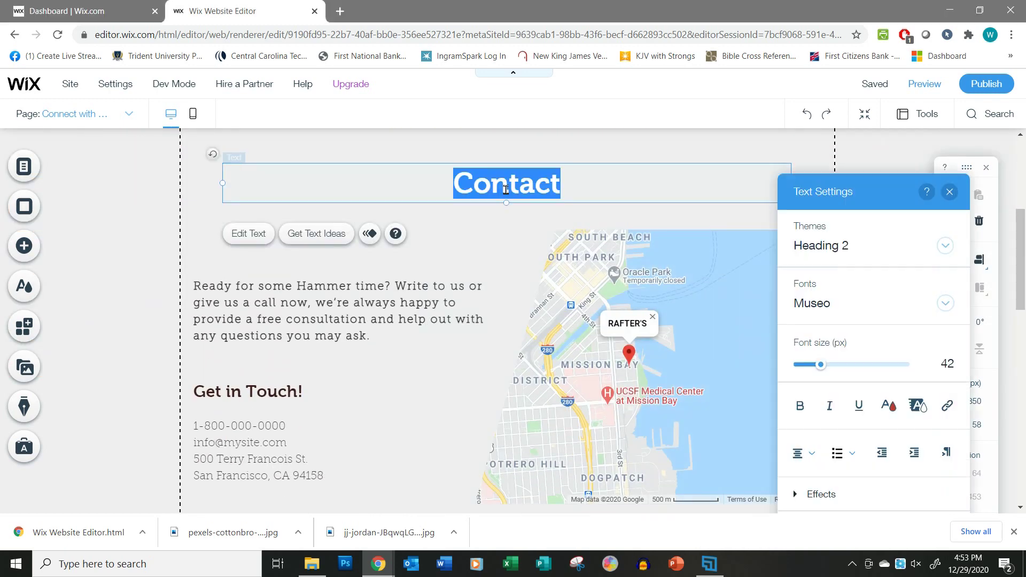
{"action": "type", "text": "Connect with Us"}
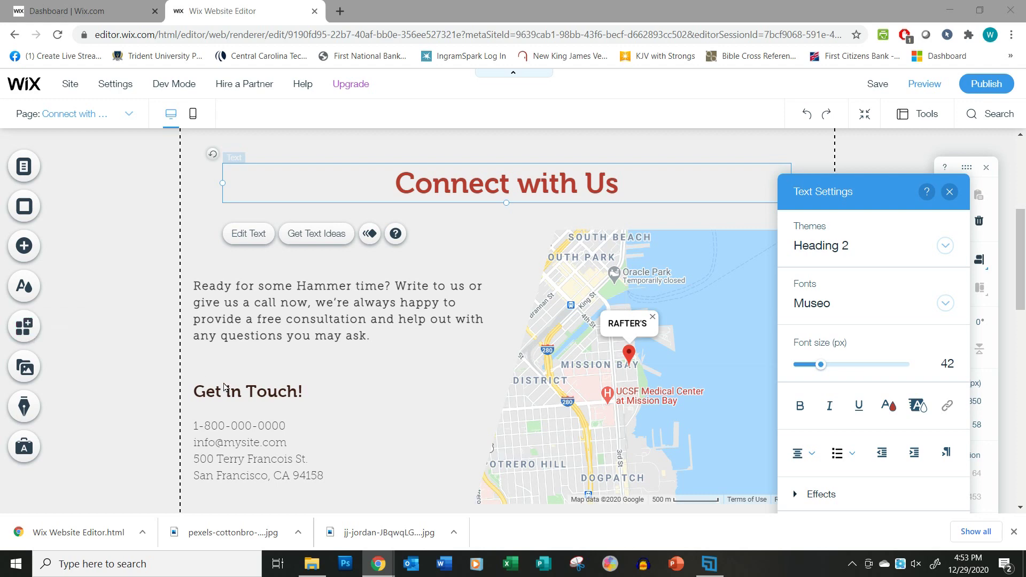
{"action": "left_click", "coordinate": [289, 340]}
Paste the new guidance text into the intro paragraph and move its box up about 31 px.
{"action": "double_click", "coordinate": [288, 316]}
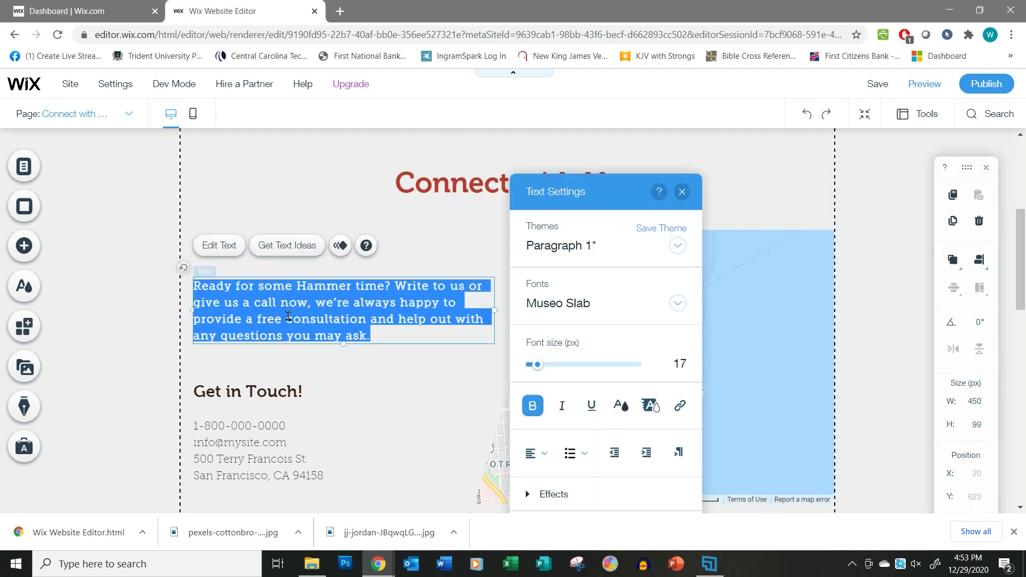
{"action": "type", "text": "Write a brief sentence or two encouraging your visitors to reach out to you for a consultation. Use gentle, inviting language. \"We can't wait to speak with you about your project. Call or email at any time.\" (Use your own language--don't copy mine!"}
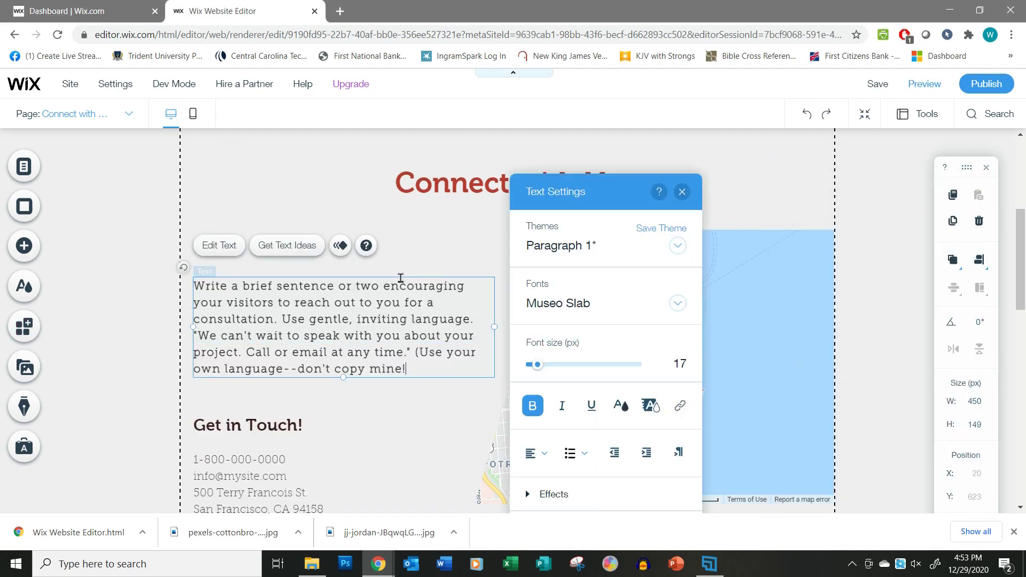
{"action": "left_click", "coordinate": [400, 278]}
{"action": "left_click", "coordinate": [273, 277]}
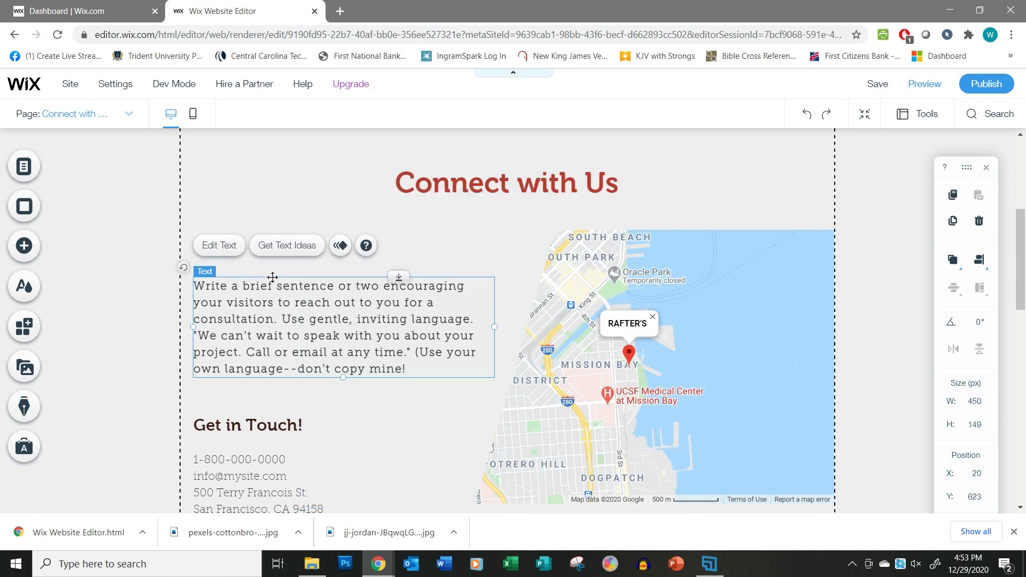
{"action": "left_click_drag", "start_coordinate": [272, 278], "coordinate": [274, 259]}
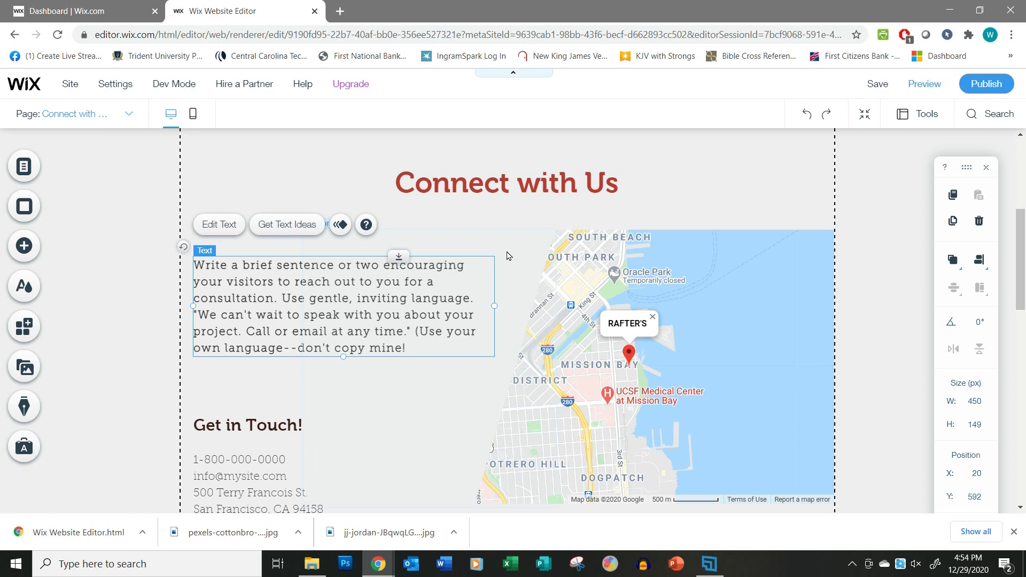
{"action": "scroll", "coordinate": [410, 367], "scroll_direction": "down", "scroll_amount": 3}
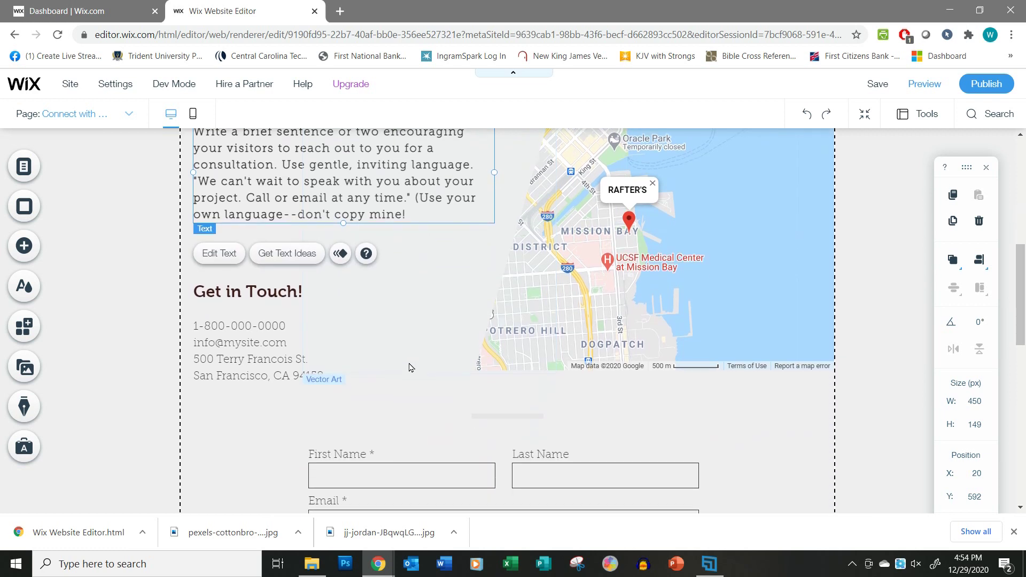
{"action": "scroll", "coordinate": [410, 367], "scroll_direction": "up", "scroll_amount": 1}
{"action": "scroll", "coordinate": [410, 366], "scroll_direction": "down", "scroll_amount": 1}
Retitle the Get in Touch heading 'Connect today...'.
{"action": "double_click", "coordinate": [262, 293]}
{"action": "type", "text": "Connect today"}
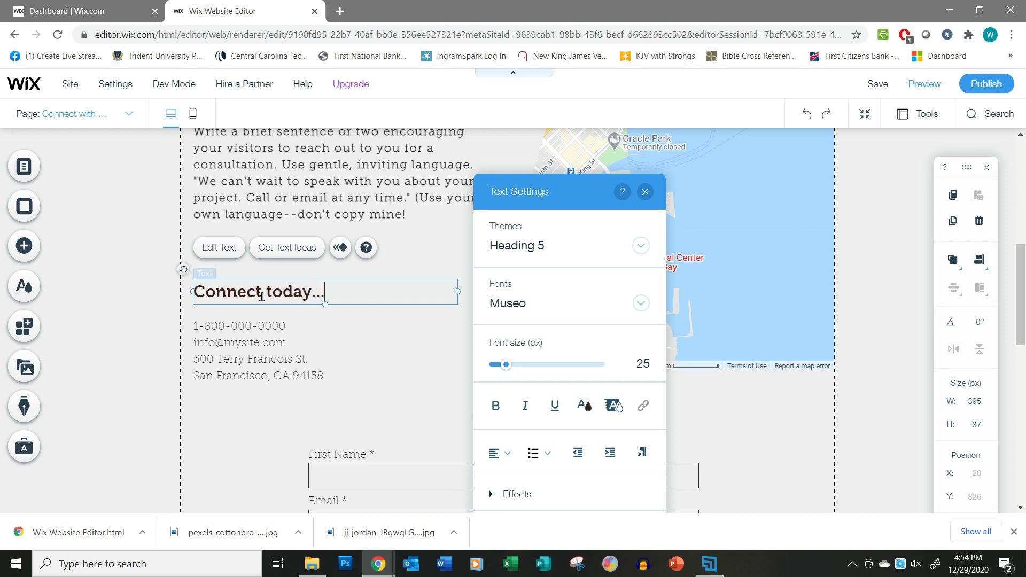
{"action": "type", "text": "..."}
{"action": "scroll", "coordinate": [270, 289], "scroll_direction": "up", "scroll_amount": 5}
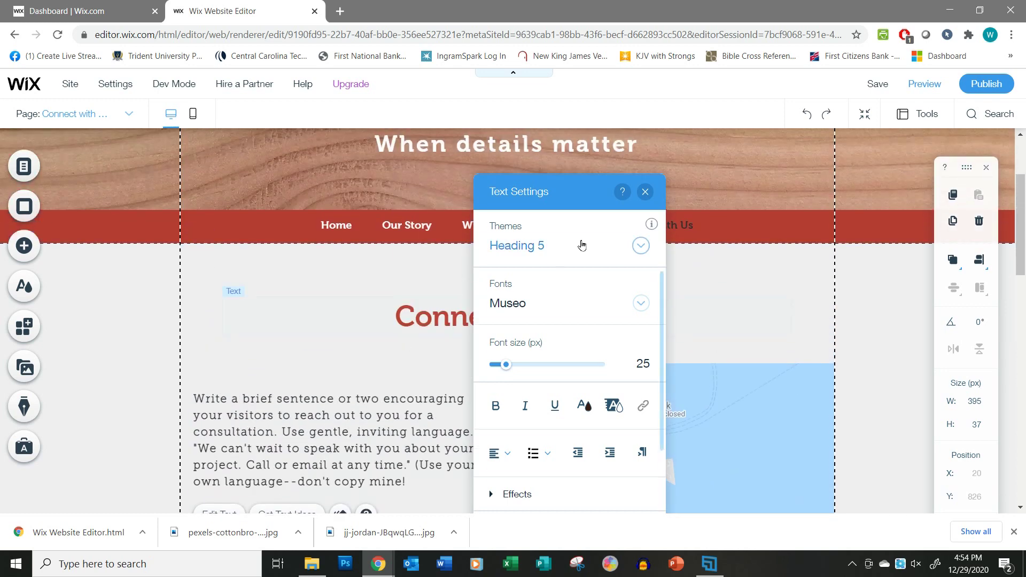
{"action": "left_click", "coordinate": [645, 191]}
{"action": "scroll", "coordinate": [348, 396], "scroll_direction": "down", "scroll_amount": 4}
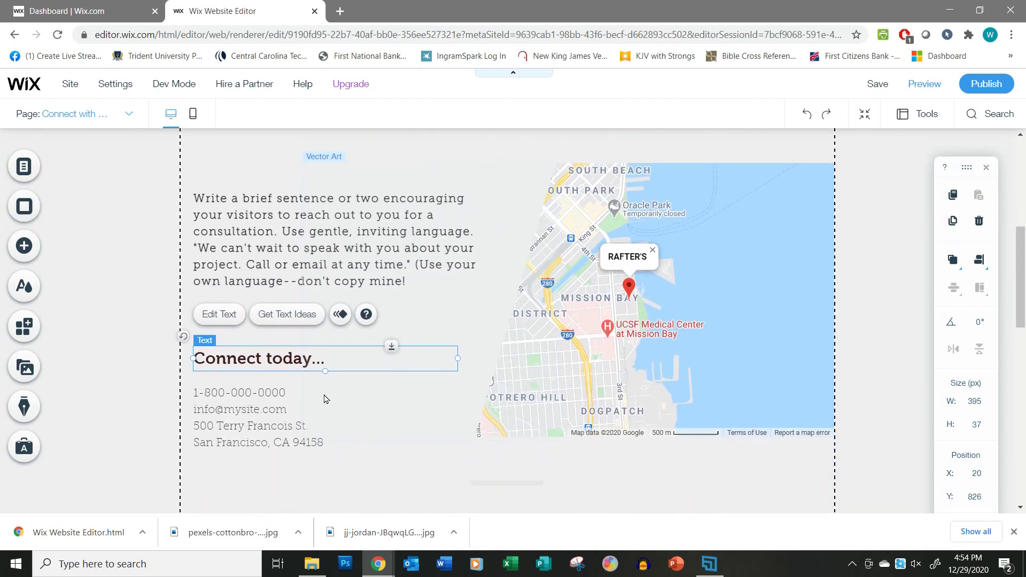
{"action": "scroll", "coordinate": [325, 399], "scroll_direction": "down", "scroll_amount": 2}
Update the contact block's email domain and address lines to the company's Sumter, SC details.
{"action": "left_click", "coordinate": [251, 345]}
{"action": "double_click", "coordinate": [240, 347]}
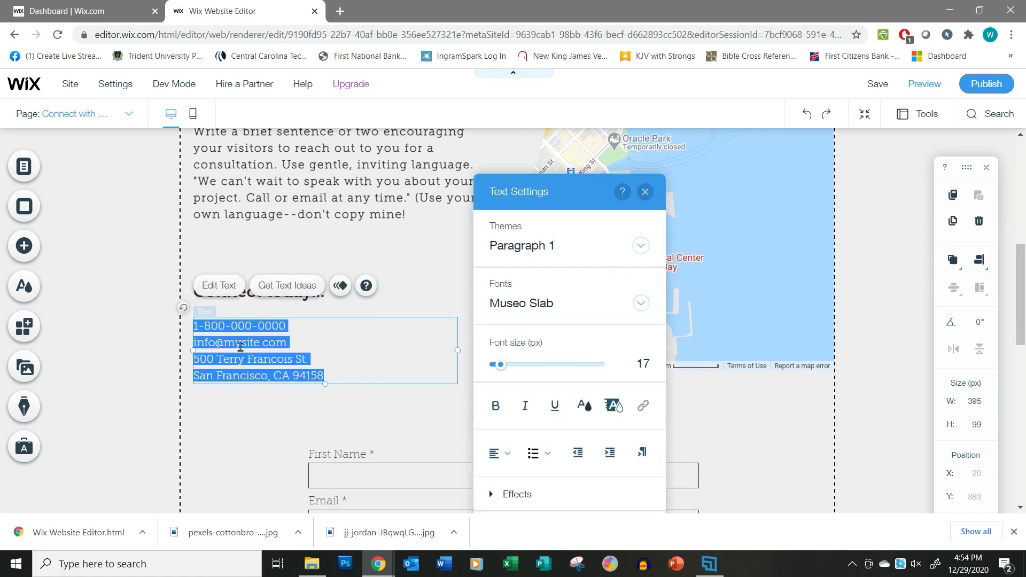
{"action": "left_click", "coordinate": [240, 345]}
{"action": "left_click_drag", "start_coordinate": [224, 345], "coordinate": [260, 345]}
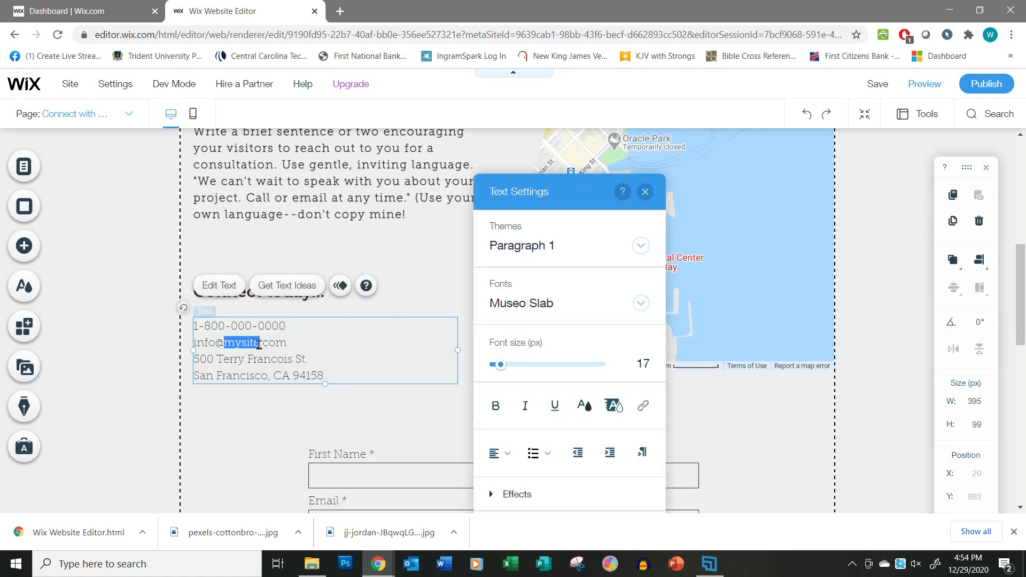
{"action": "type", "text": "p"}
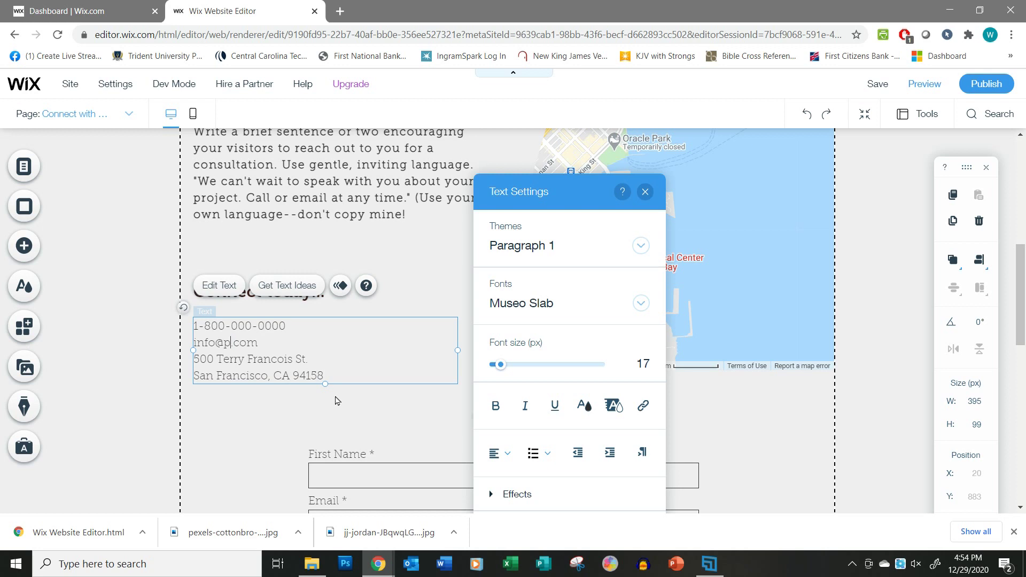
{"action": "type", "text": "erfectcarpentry"}
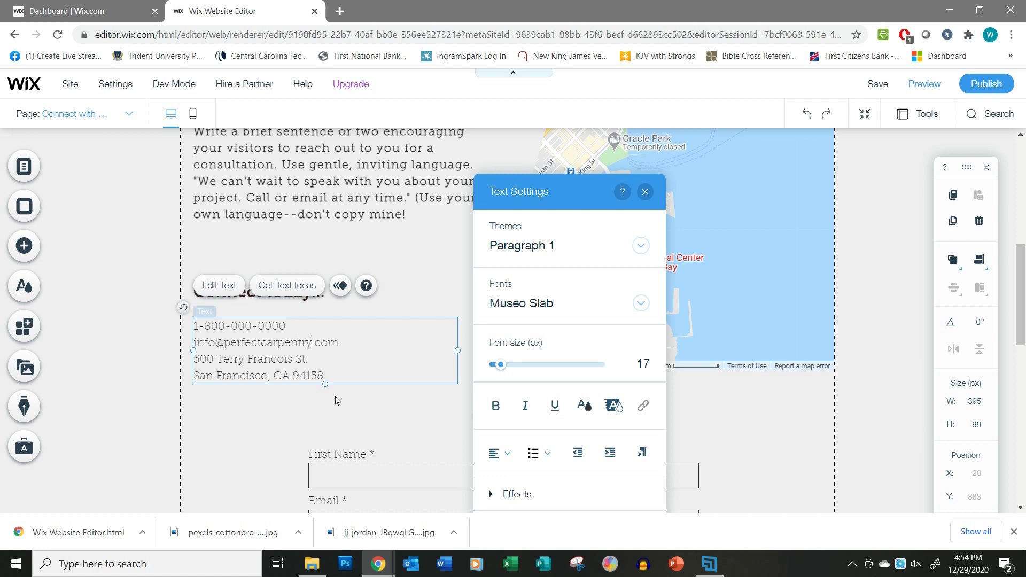
{"action": "left_click", "coordinate": [219, 358]}
{"action": "left_click_drag", "start_coordinate": [193, 359], "coordinate": [305, 357]}
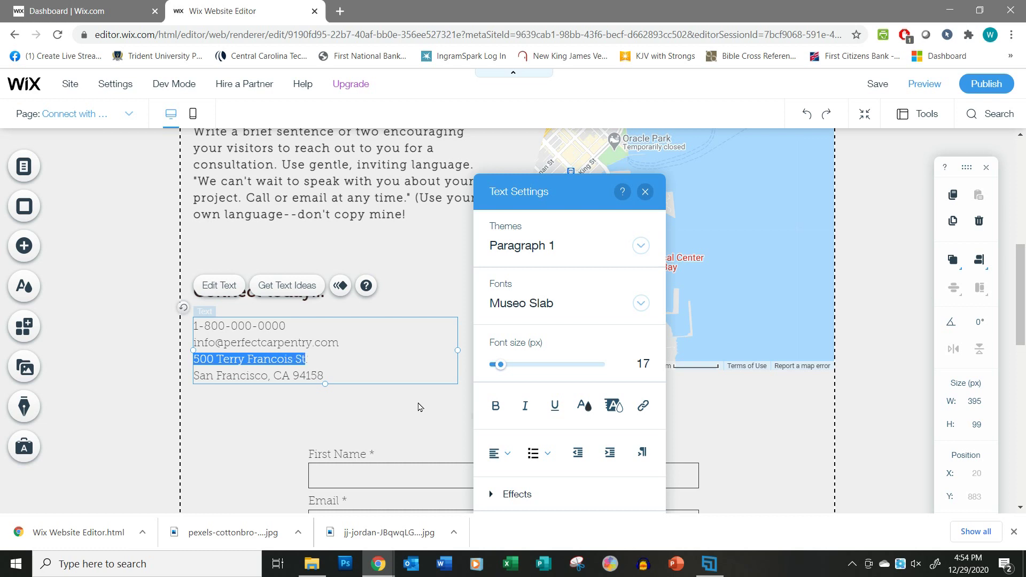
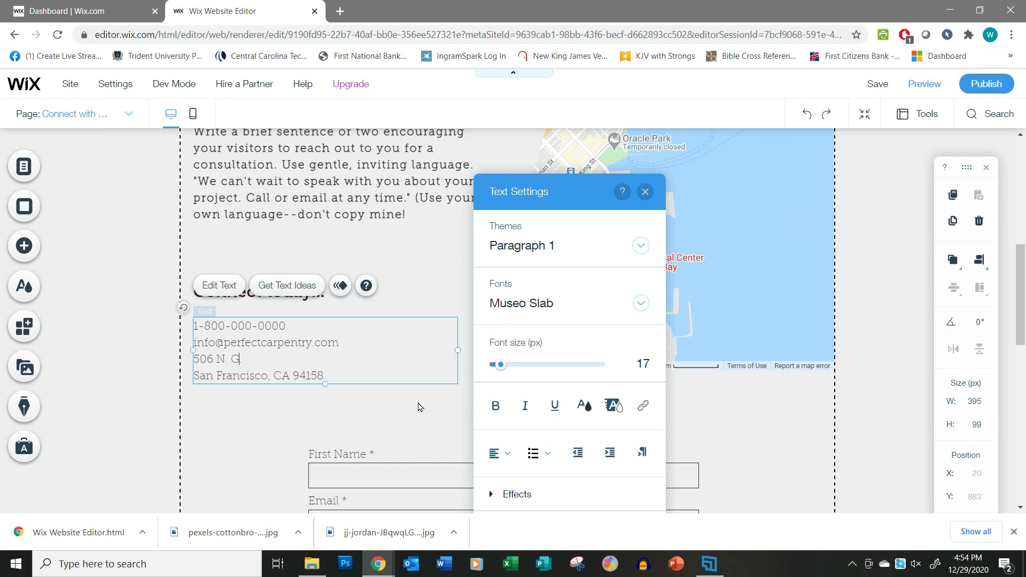
{"action": "left_click_drag", "start_coordinate": [197, 374], "coordinate": [268, 378]}
{"action": "type", "text": "Sumter"}
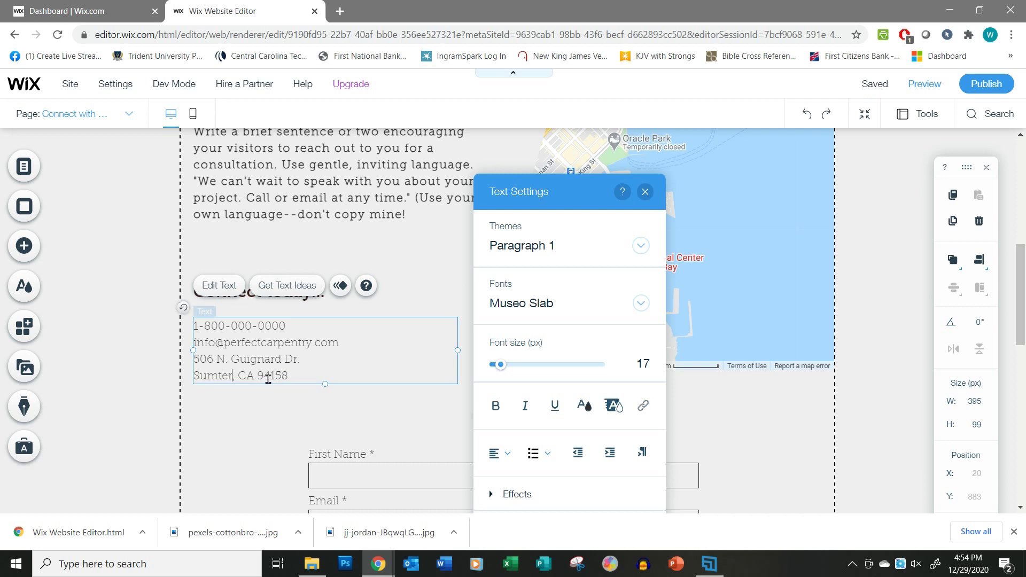
{"action": "type", "text": ", SC"}
{"action": "key", "text": "Delete"}
{"action": "key", "text": "Delete"}
{"action": "key", "text": "Delete"}
{"action": "key", "text": "Delete"}
{"action": "key", "text": "Delete"}
{"action": "key", "text": "Delete"}
{"action": "key", "text": "Delete"}
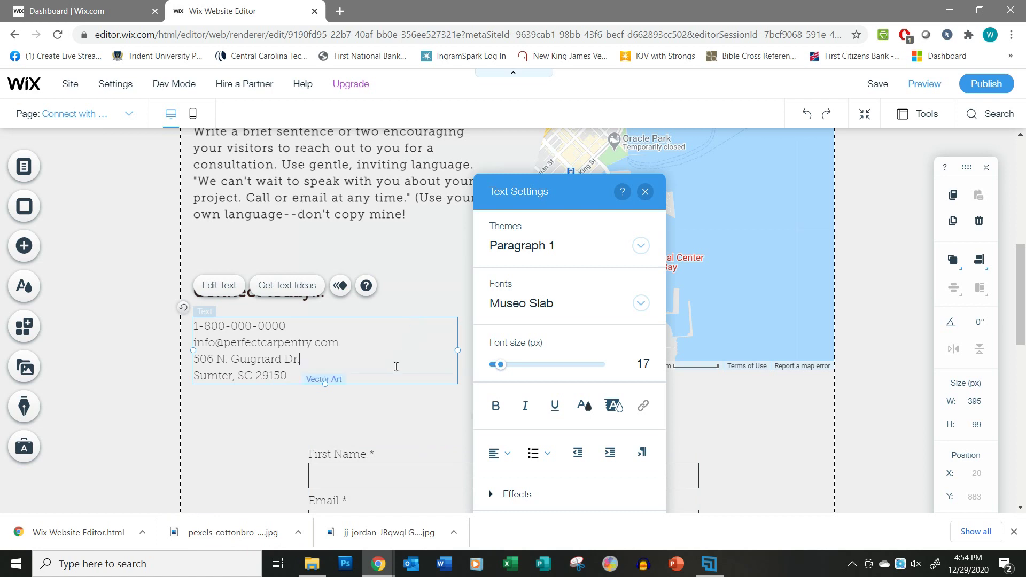
Close Text Settings and select the Google Map element.
{"action": "left_click", "coordinate": [645, 192]}
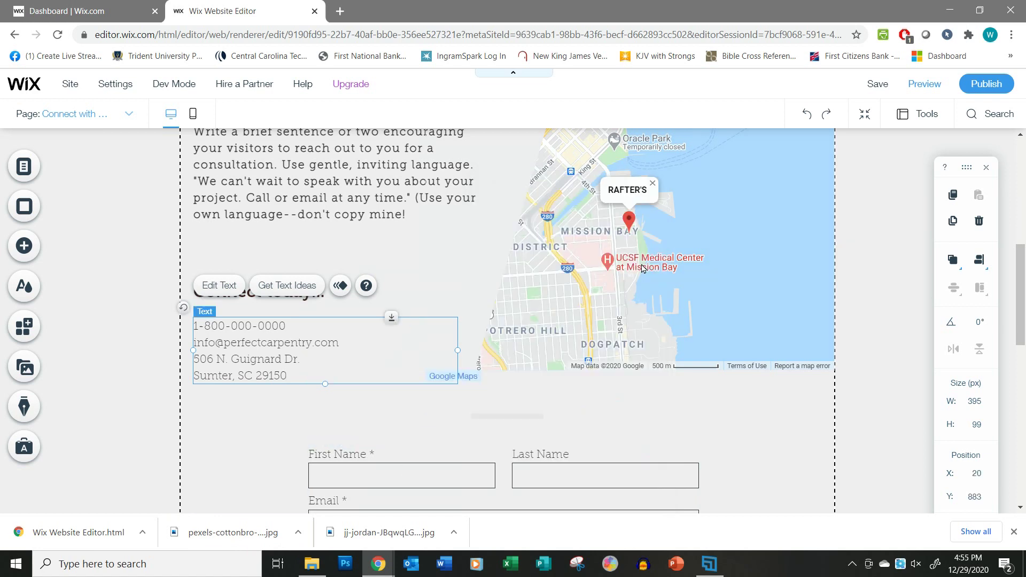
{"action": "scroll", "coordinate": [718, 442], "scroll_direction": "up", "scroll_amount": 3}
{"action": "left_click", "coordinate": [711, 358]}
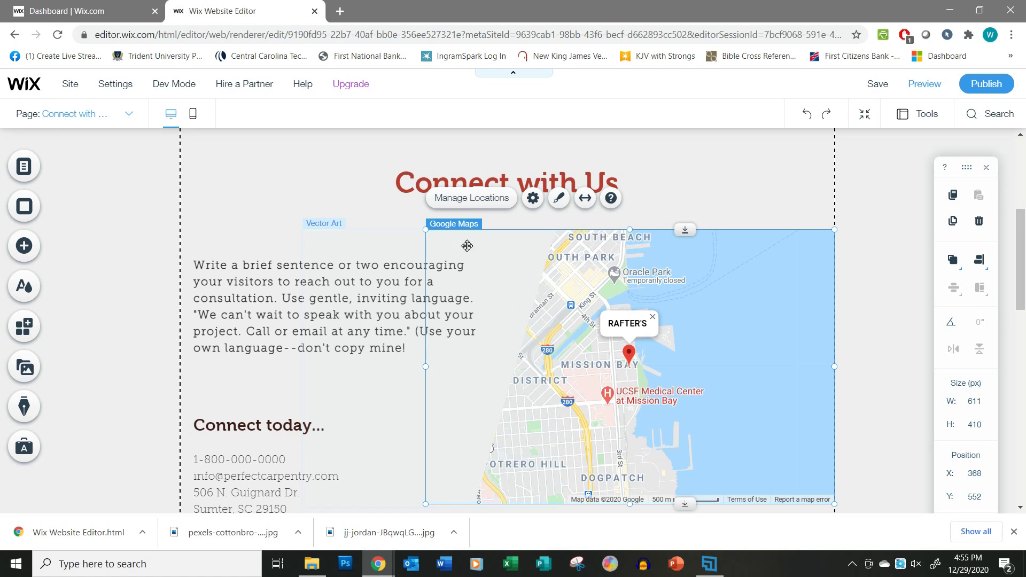
{"action": "scroll", "coordinate": [284, 470], "scroll_direction": "down", "scroll_amount": 1}
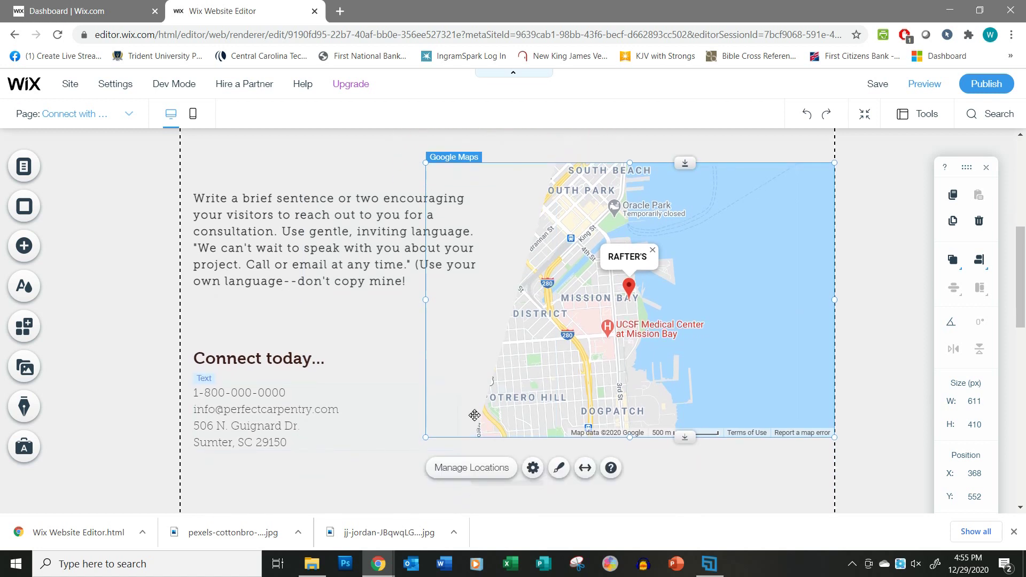
{"action": "scroll", "coordinate": [456, 267], "scroll_direction": "up", "scroll_amount": 2}
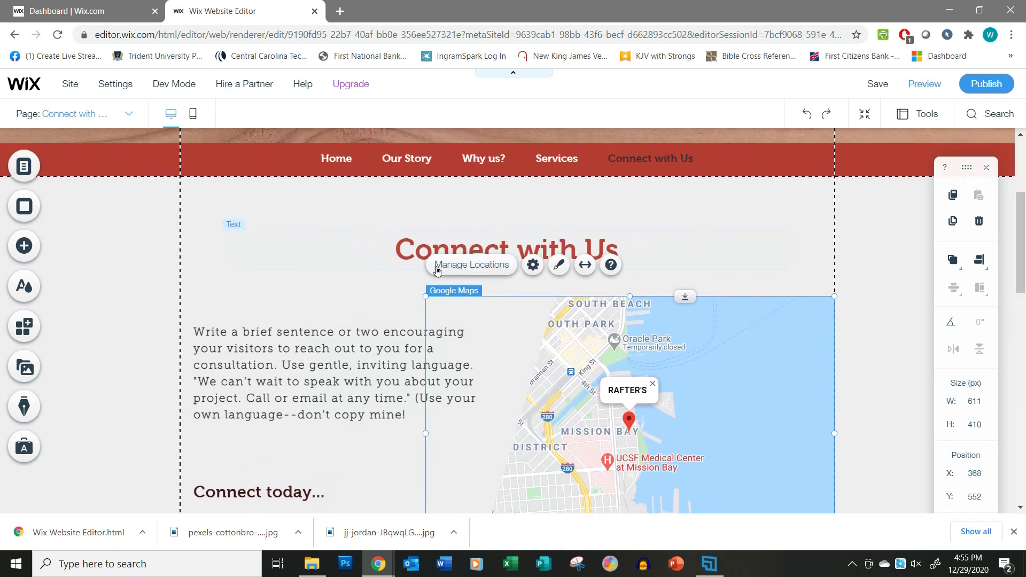
Set the map location to the company's Sumter, SC address and title it 'Perfect Carpentry'.
{"action": "left_click", "coordinate": [455, 267]}
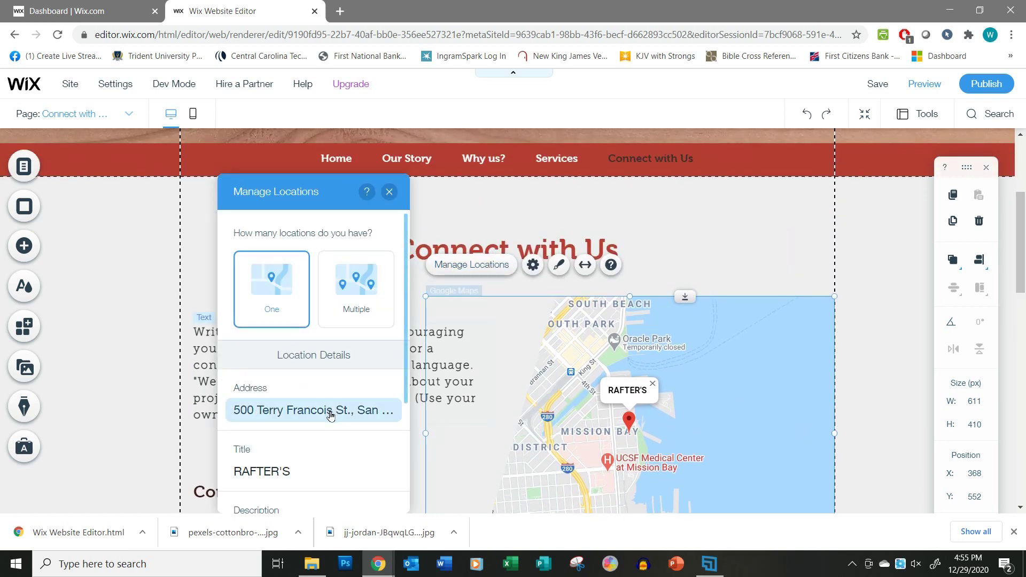
{"action": "left_click", "coordinate": [311, 410]}
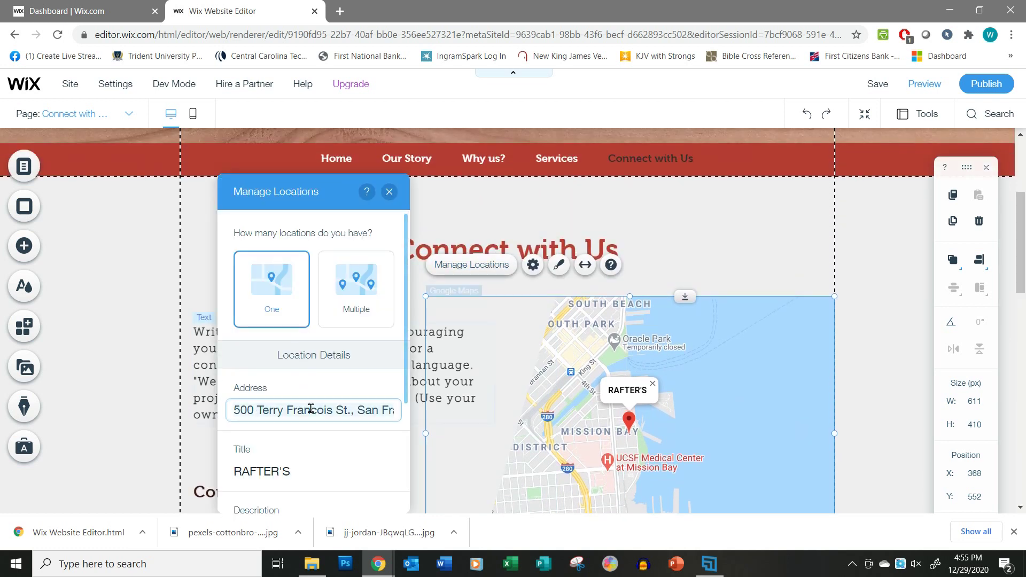
{"action": "key", "text": "ctrl+a"}
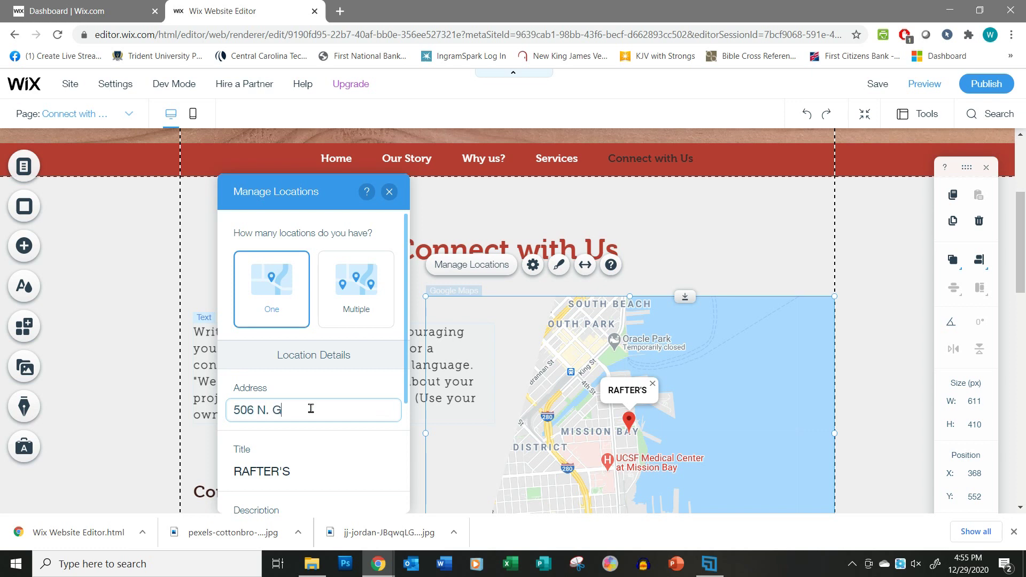
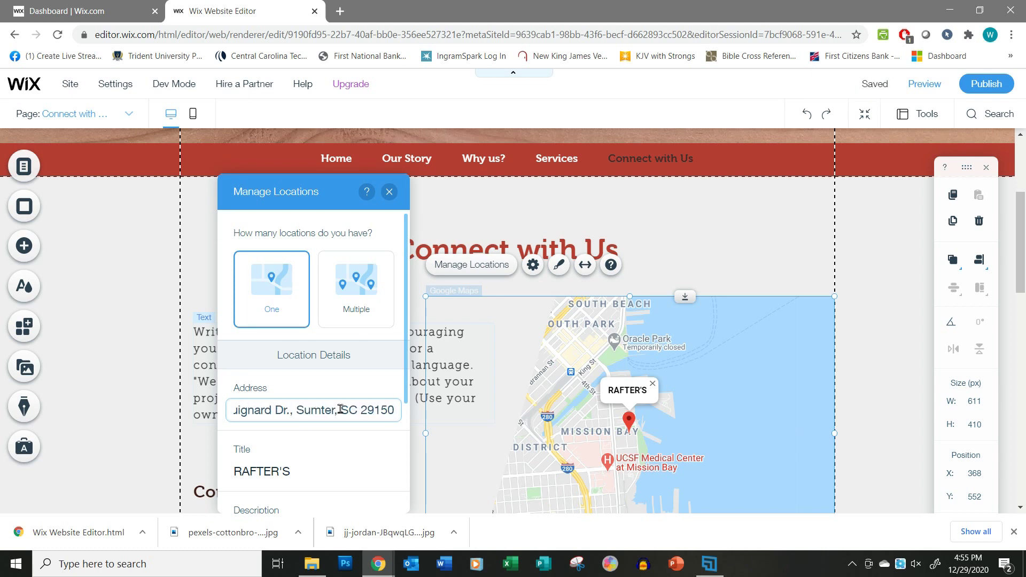
{"action": "left_click", "coordinate": [284, 473]}
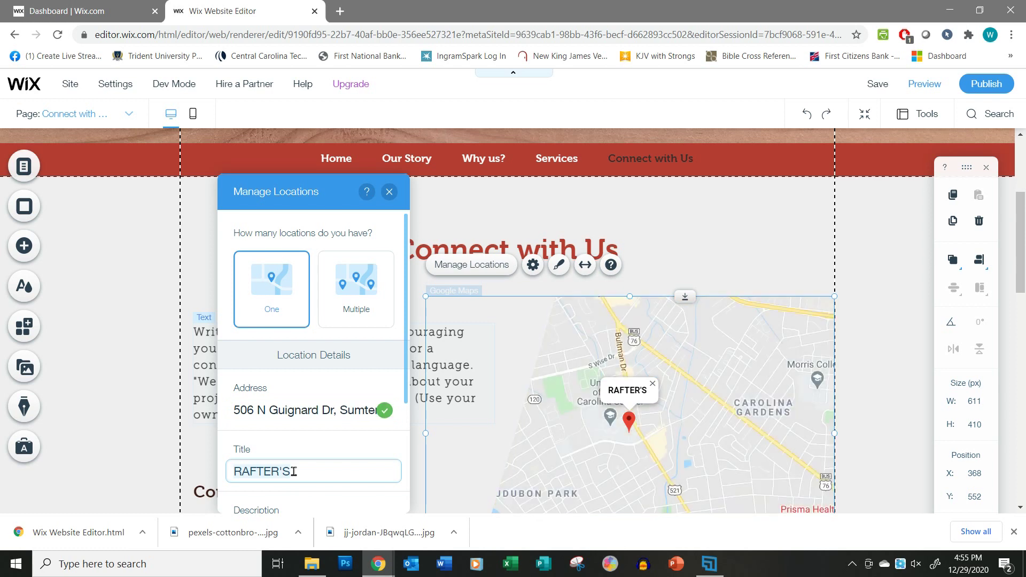
{"action": "type", "text": "Perfec"}
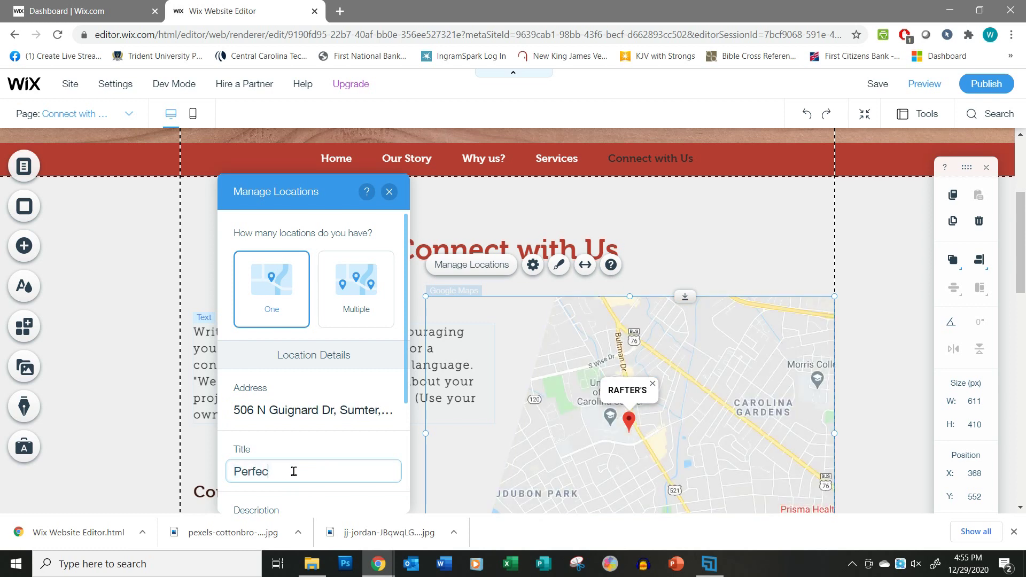
{"action": "type", "text": "t Carpentry"}
{"action": "scroll", "coordinate": [310, 460], "scroll_direction": "down", "scroll_amount": 3}
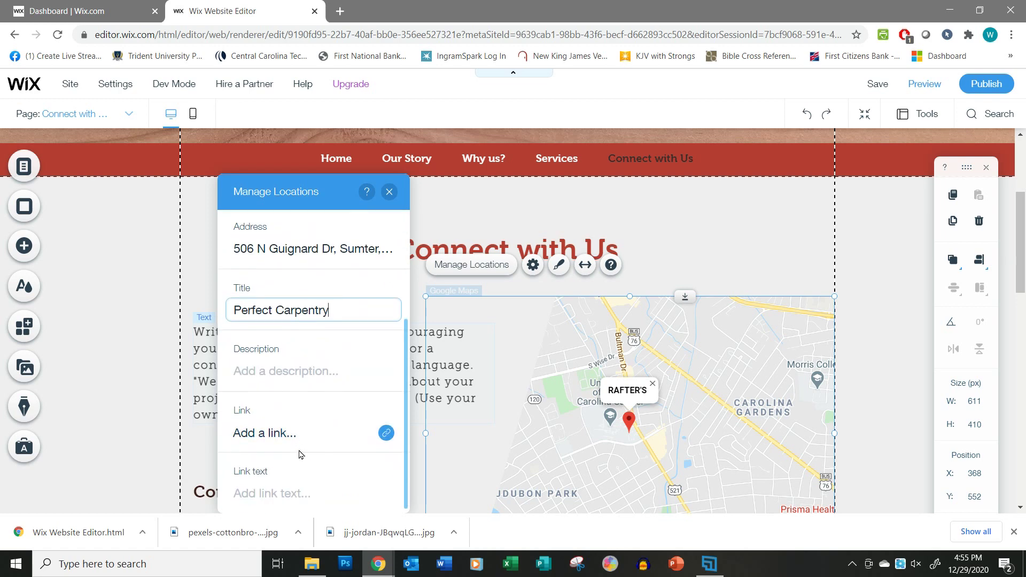
{"action": "scroll", "coordinate": [876, 374], "scroll_direction": "up", "scroll_amount": 2}
{"action": "left_click", "coordinate": [874, 315]}
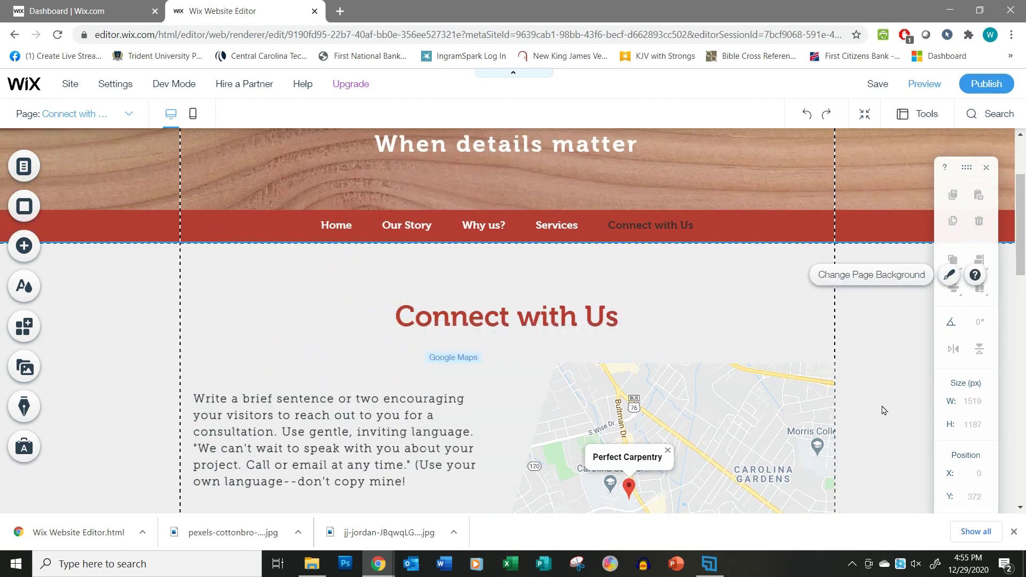
Review the Connect with Us page's map, contact details and form, then save the site.
{"action": "scroll", "coordinate": [883, 410], "scroll_direction": "down", "scroll_amount": 3}
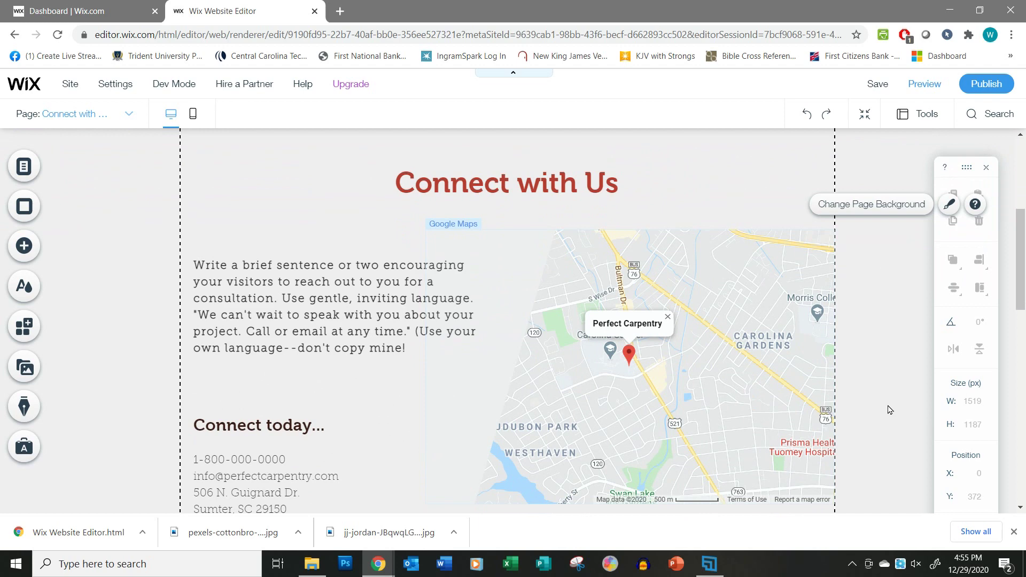
{"action": "scroll", "coordinate": [753, 386], "scroll_direction": "down", "scroll_amount": 1}
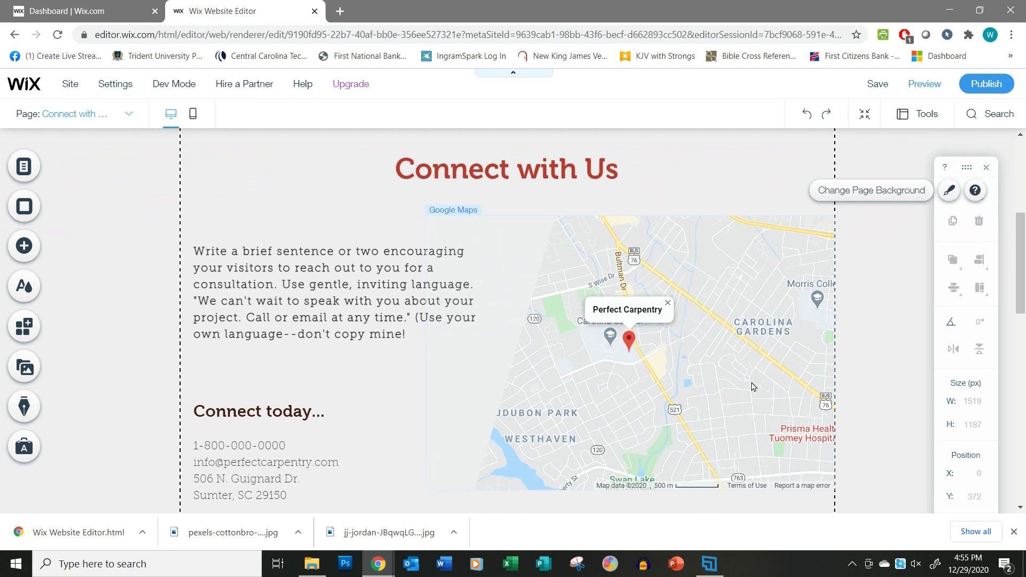
{"action": "scroll", "coordinate": [752, 386], "scroll_direction": "down", "scroll_amount": 8}
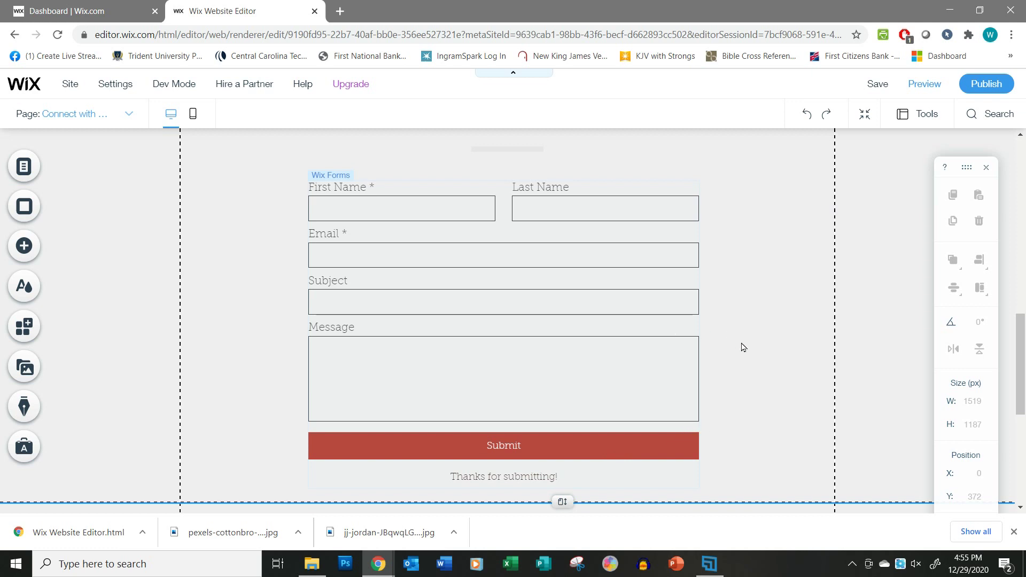
{"action": "scroll", "coordinate": [740, 348], "scroll_direction": "down", "scroll_amount": 1}
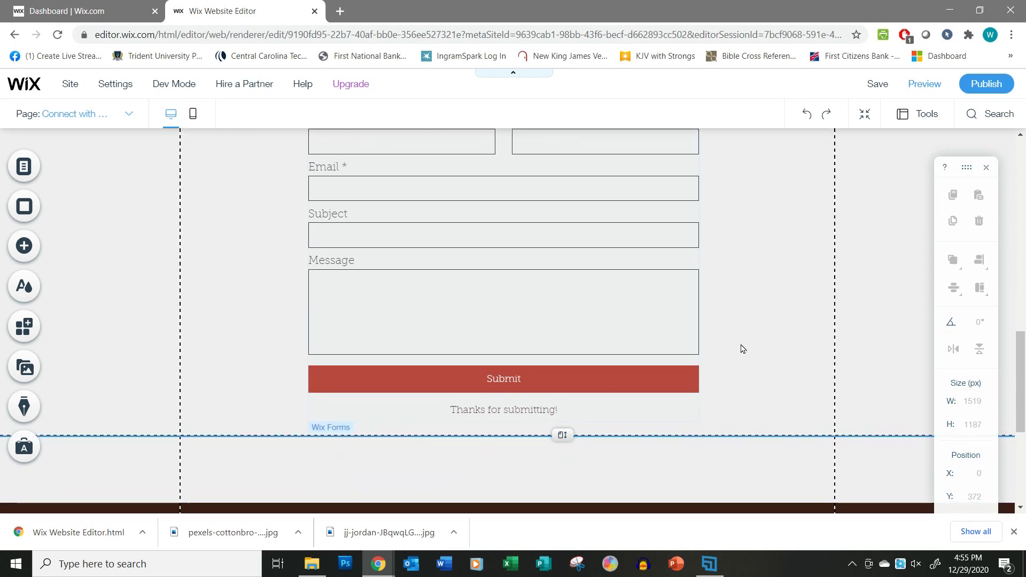
{"action": "scroll", "coordinate": [737, 350], "scroll_direction": "up", "scroll_amount": 2}
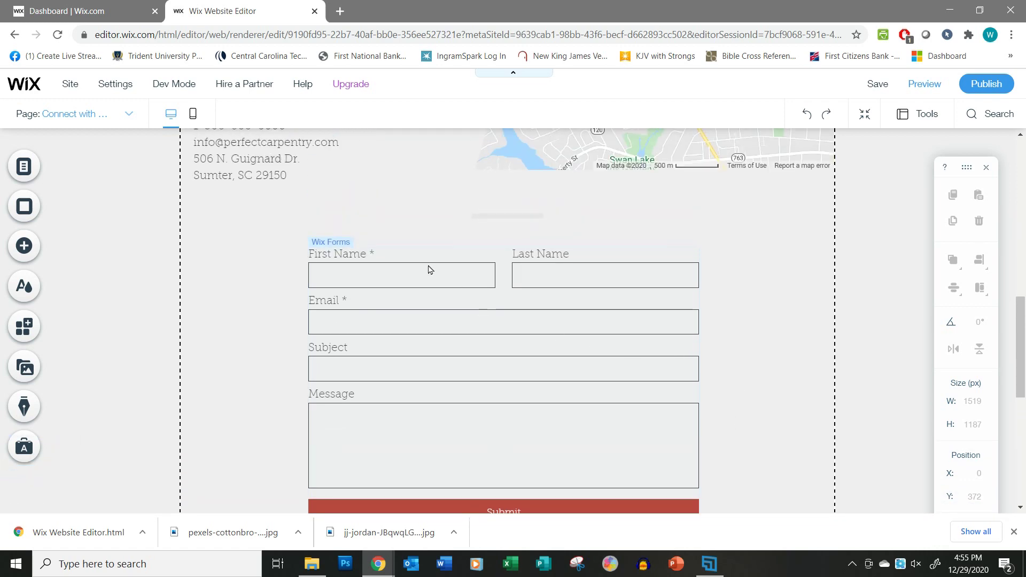
{"action": "scroll", "coordinate": [741, 358], "scroll_direction": "up", "scroll_amount": 8}
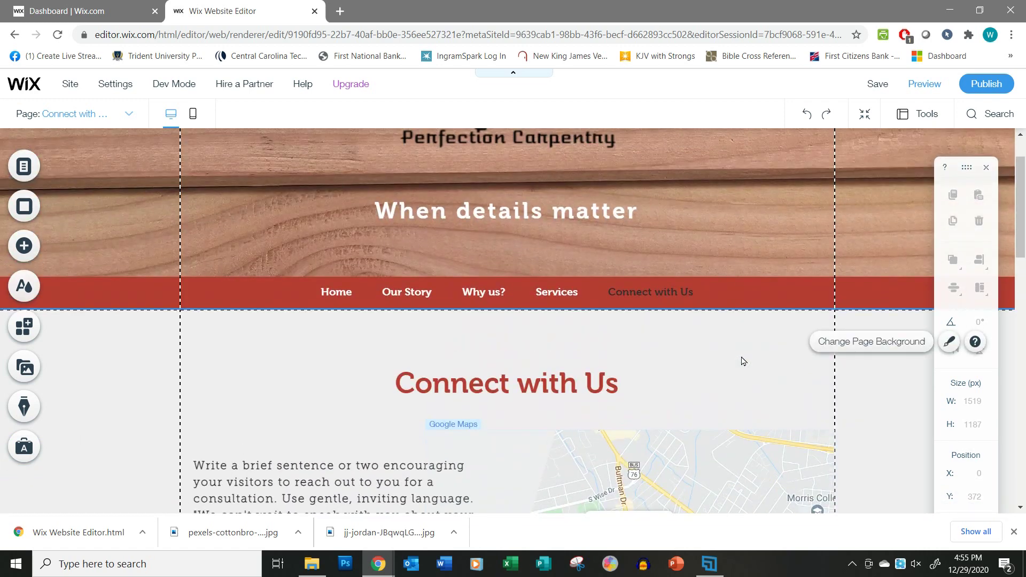
{"action": "scroll", "coordinate": [741, 361], "scroll_direction": "up", "scroll_amount": 1}
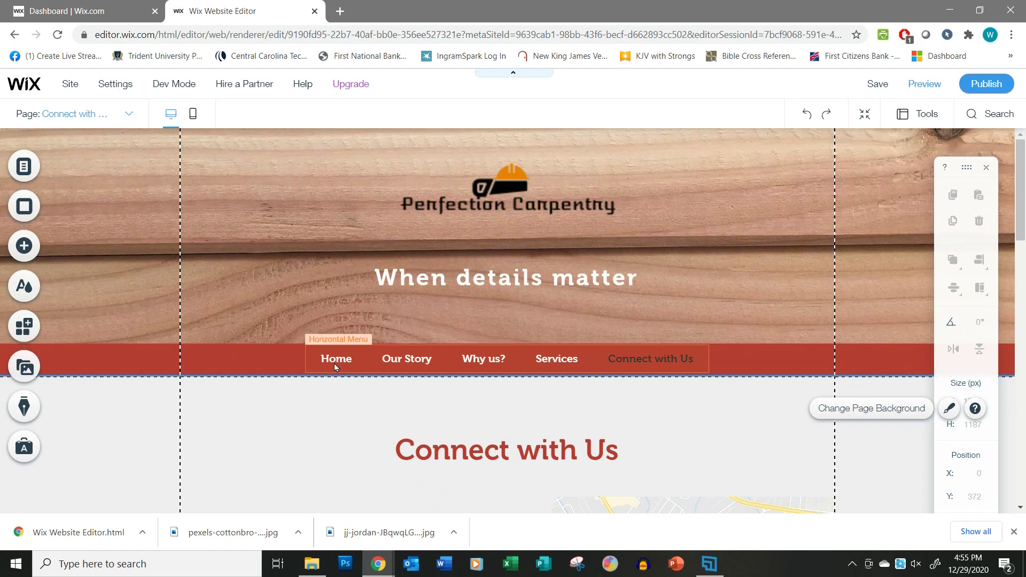
{"action": "left_click", "coordinate": [877, 84]}
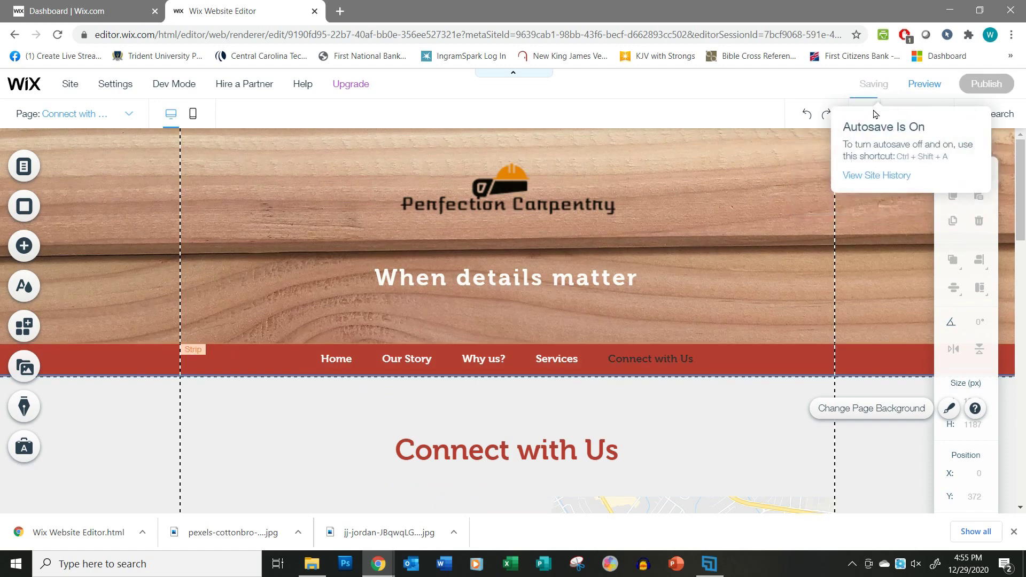
Preview the site and look over the page it opens on.
{"action": "left_click", "coordinate": [925, 85]}
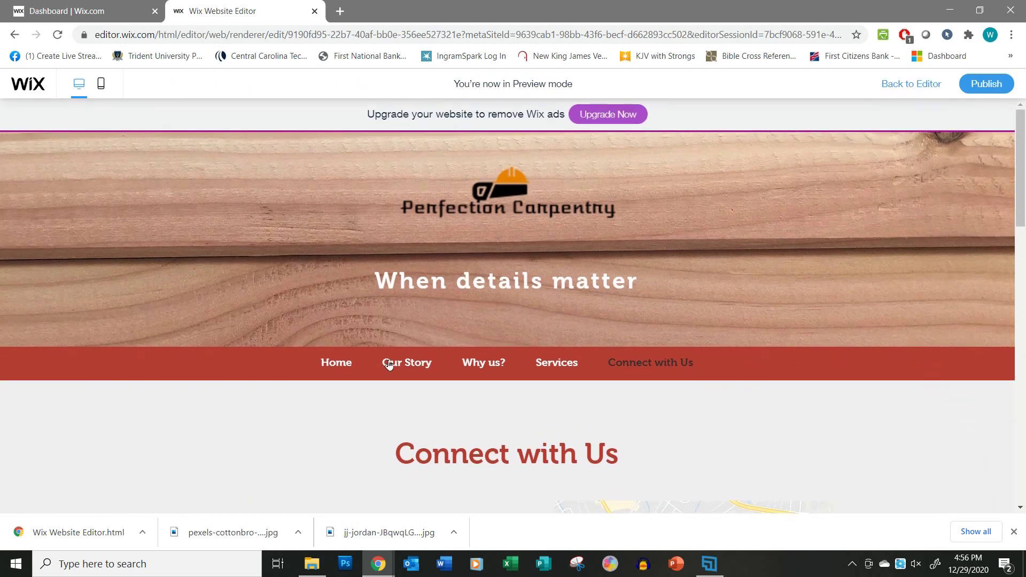
{"action": "scroll", "coordinate": [285, 382], "scroll_direction": "down", "scroll_amount": 1}
{"action": "scroll", "coordinate": [285, 382], "scroll_direction": "up", "scroll_amount": 1}
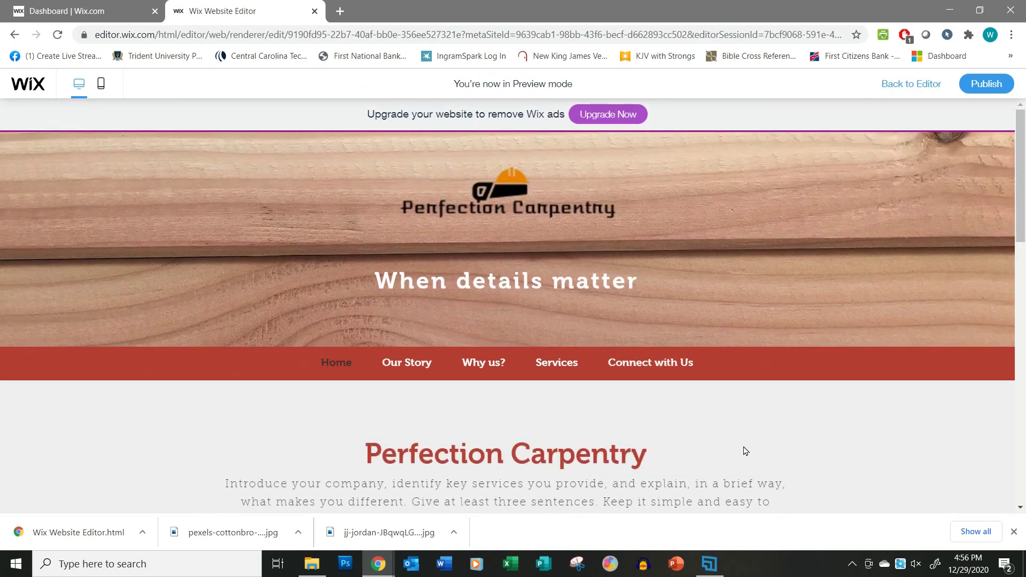
{"action": "scroll", "coordinate": [730, 424], "scroll_direction": "down", "scroll_amount": 3}
{"action": "scroll", "coordinate": [730, 427], "scroll_direction": "up", "scroll_amount": 4}
{"action": "scroll", "coordinate": [730, 427], "scroll_direction": "down", "scroll_amount": 4}
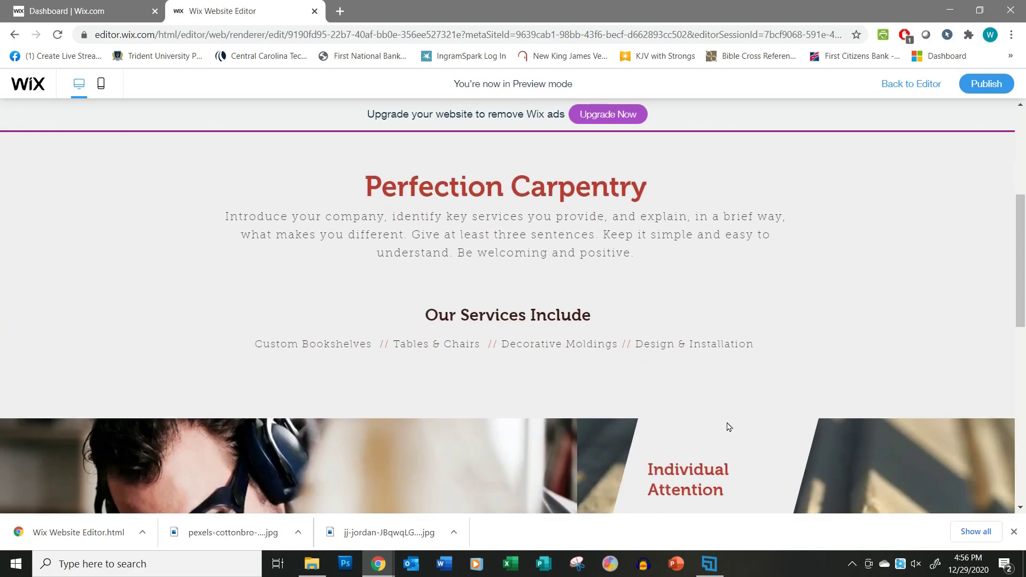
{"action": "scroll", "coordinate": [728, 426], "scroll_direction": "down", "scroll_amount": 9}
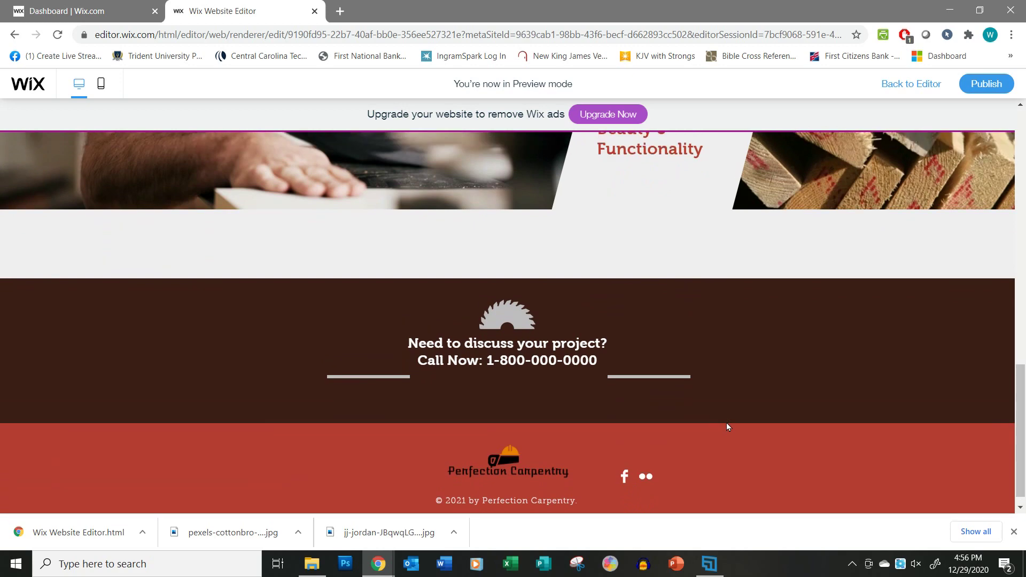
{"action": "scroll", "coordinate": [726, 423], "scroll_direction": "up", "scroll_amount": 13}
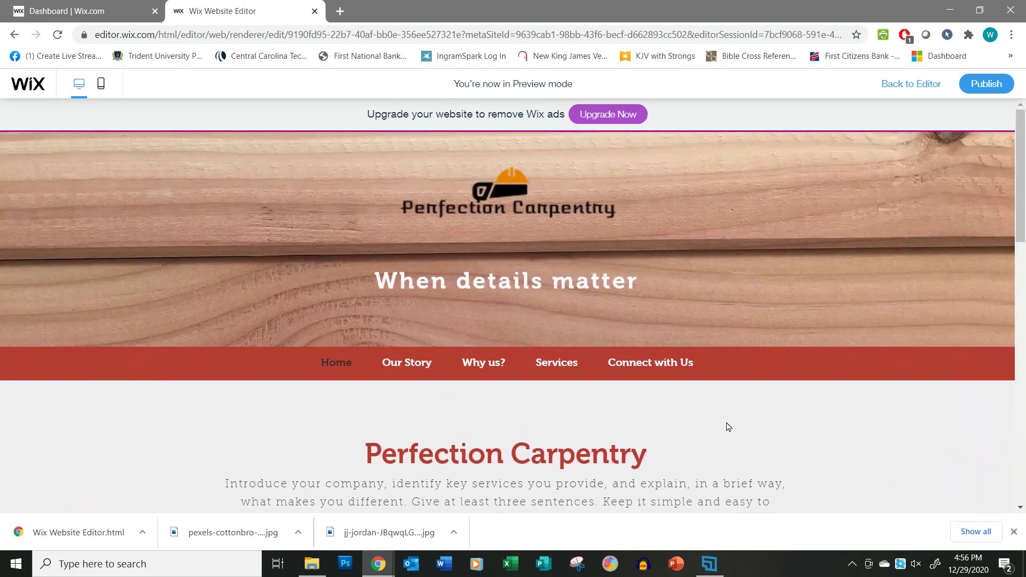
Check the Our Story and Why us? pages in the preview.
{"action": "left_click", "coordinate": [409, 379]}
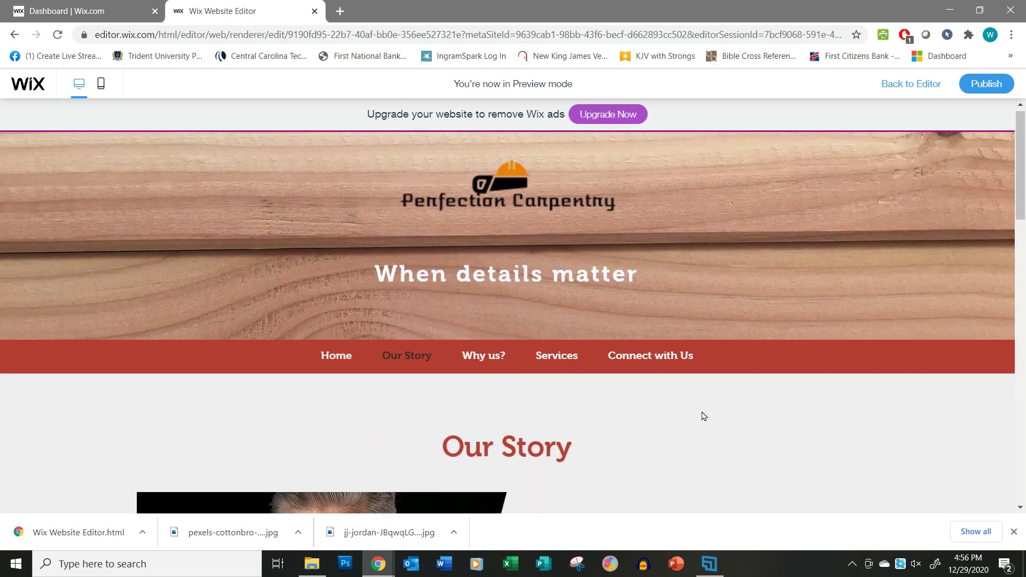
{"action": "scroll", "coordinate": [740, 424], "scroll_direction": "down", "scroll_amount": 14}
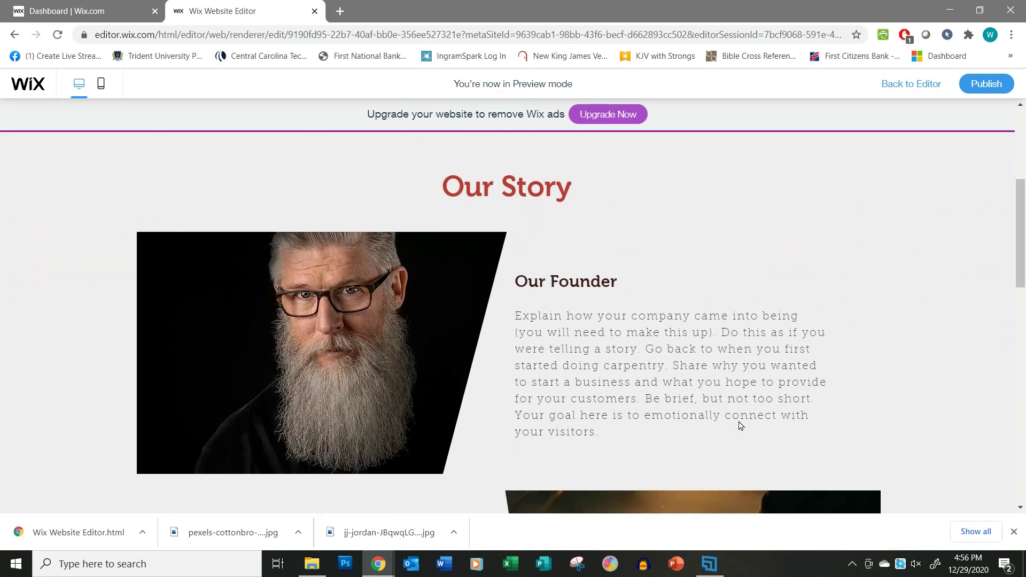
{"action": "scroll", "coordinate": [739, 426], "scroll_direction": "down", "scroll_amount": 4}
{"action": "scroll", "coordinate": [739, 426], "scroll_direction": "up", "scroll_amount": 15}
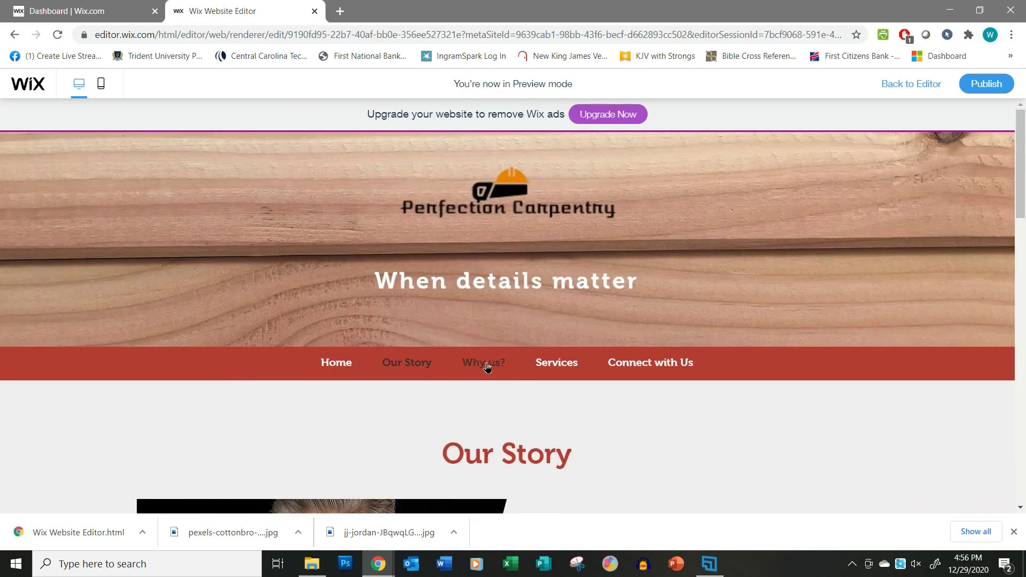
{"action": "left_click", "coordinate": [487, 367]}
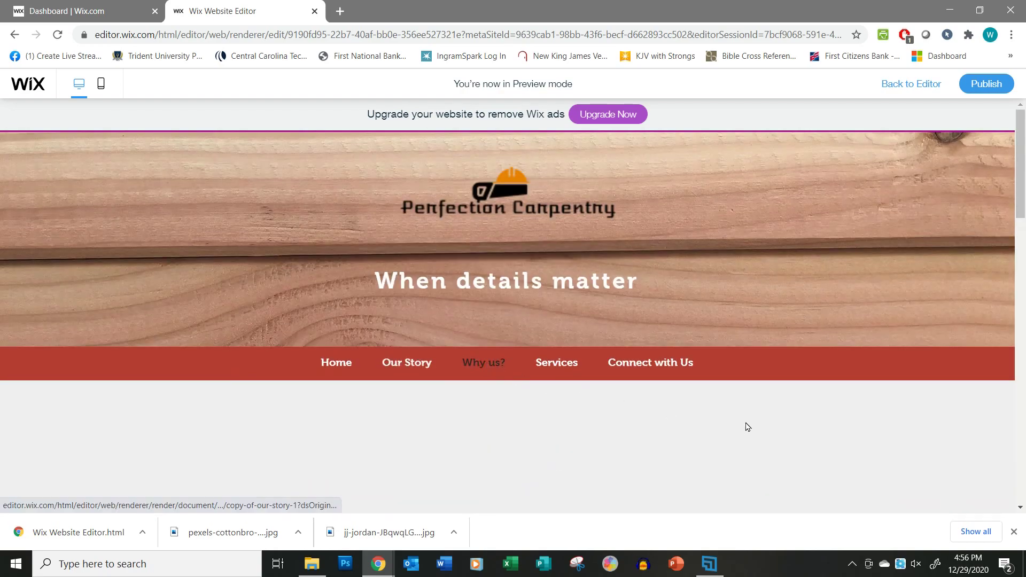
{"action": "scroll", "coordinate": [747, 428], "scroll_direction": "down", "scroll_amount": 10}
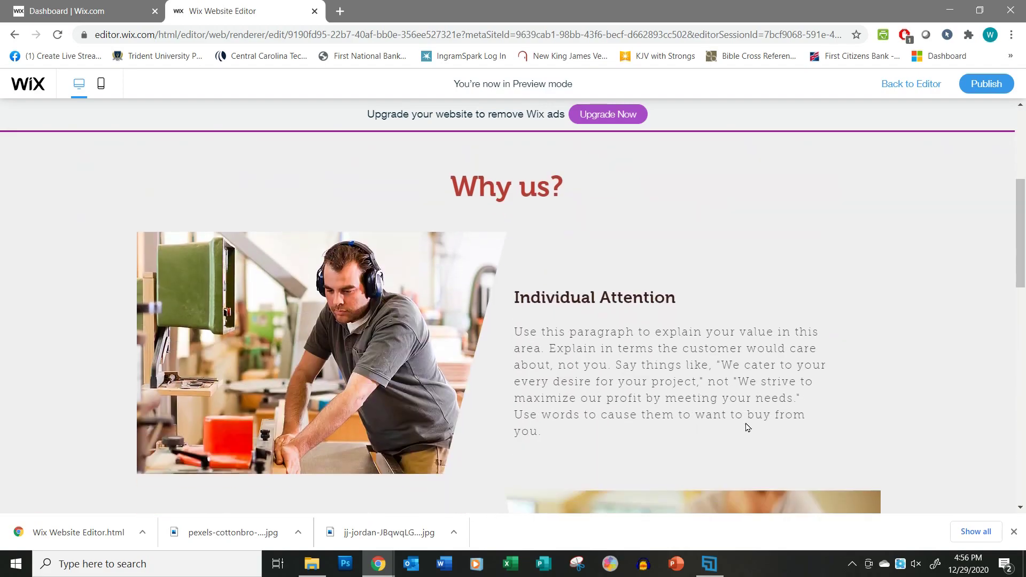
{"action": "scroll", "coordinate": [747, 429], "scroll_direction": "down", "scroll_amount": 6}
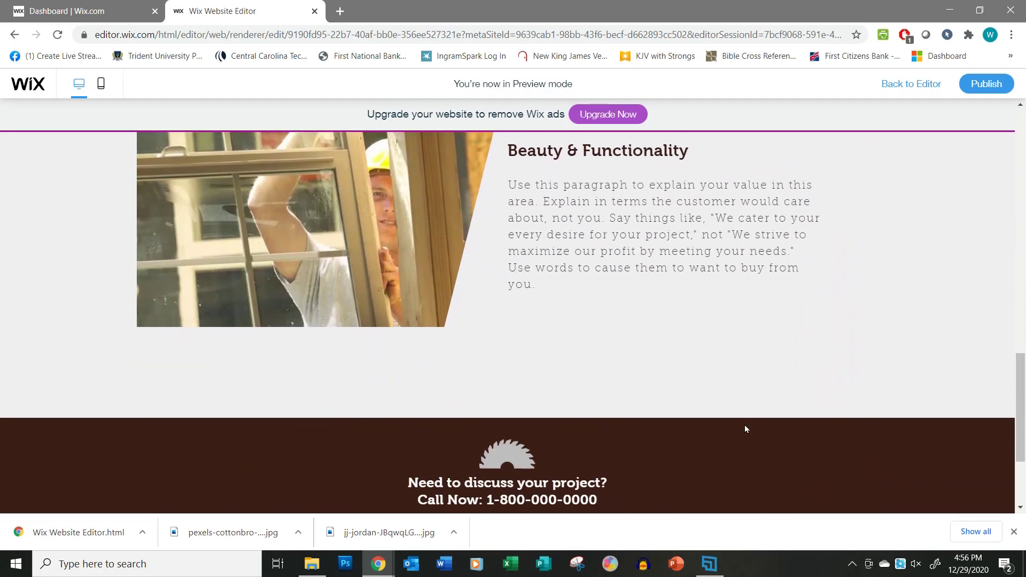
{"action": "scroll", "coordinate": [746, 429], "scroll_direction": "up", "scroll_amount": 10}
{"action": "scroll", "coordinate": [747, 431], "scroll_direction": "up", "scroll_amount": 5}
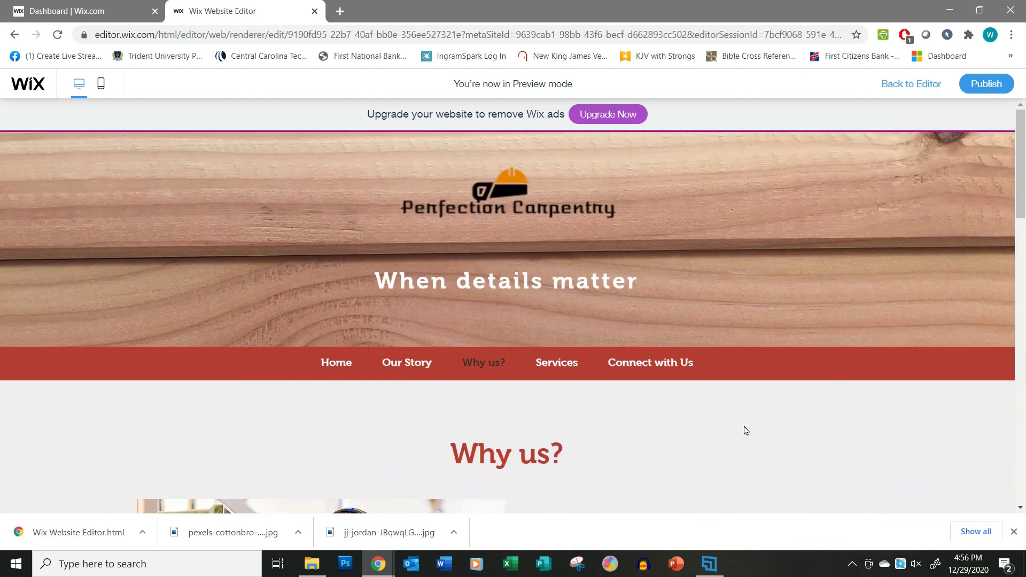
Check the Services and Connect with Us pages, then return to the editor.
{"action": "left_click", "coordinate": [560, 368]}
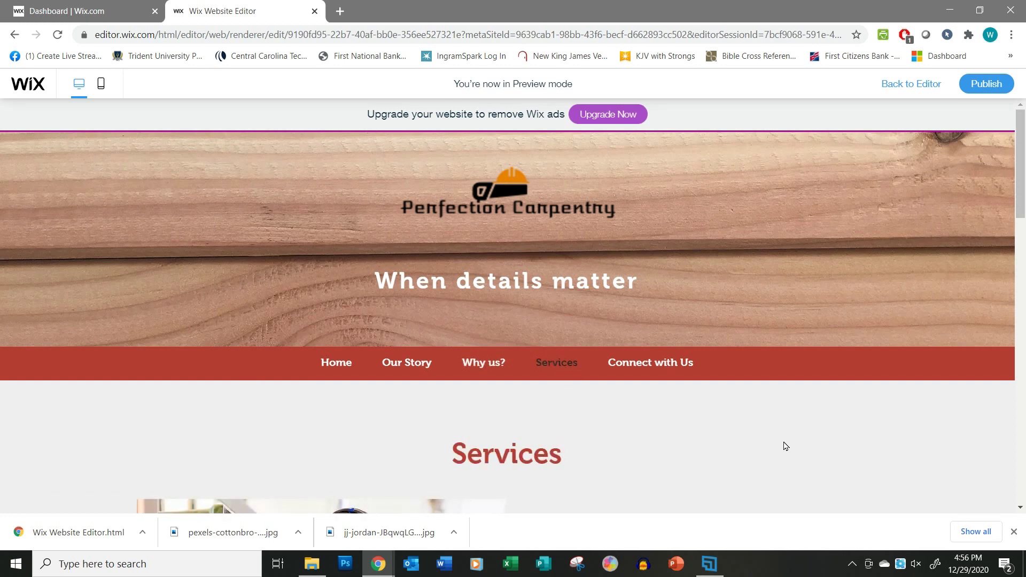
{"action": "scroll", "coordinate": [785, 446], "scroll_direction": "down", "scroll_amount": 10}
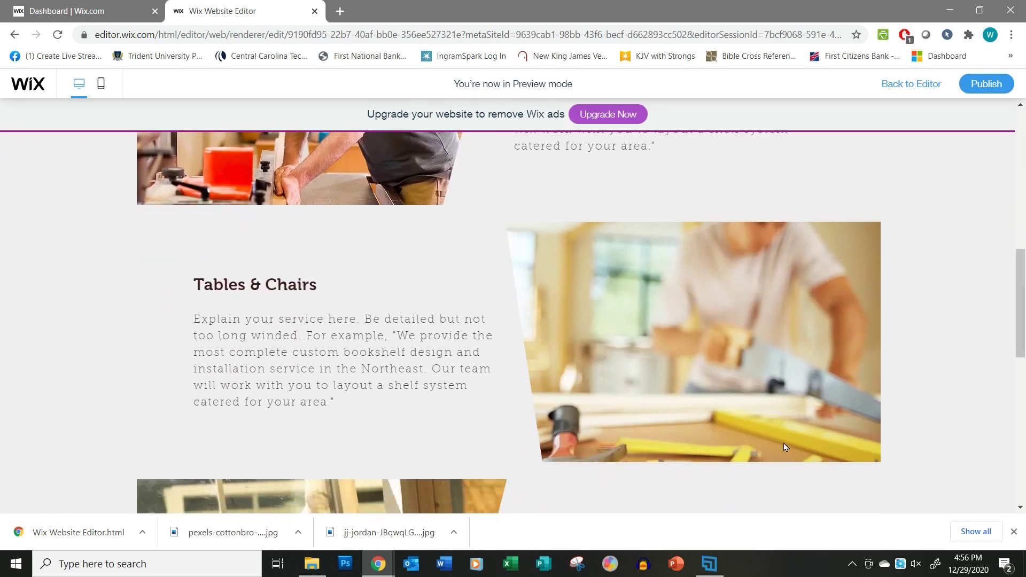
{"action": "scroll", "coordinate": [785, 447], "scroll_direction": "down", "scroll_amount": 7}
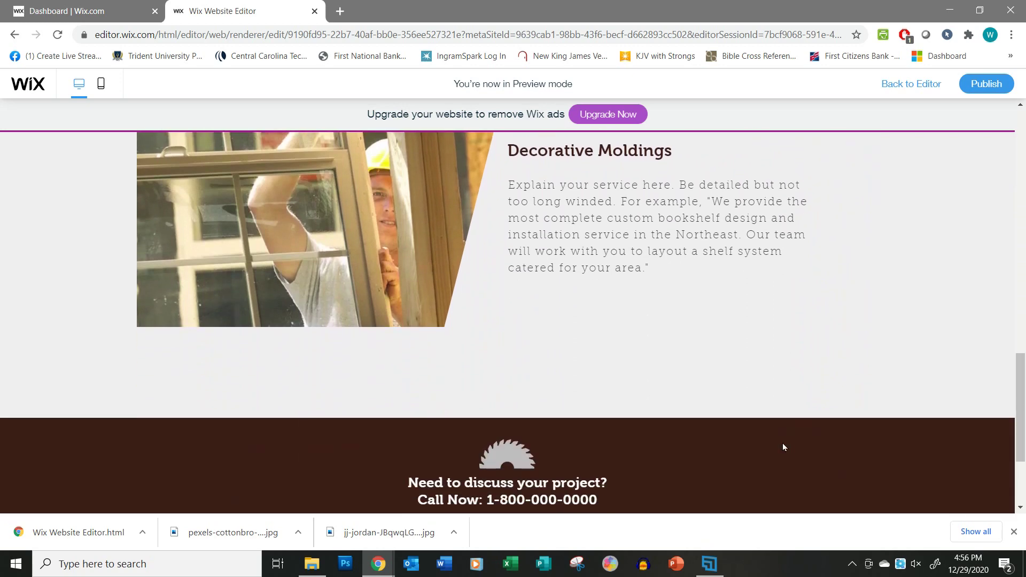
{"action": "scroll", "coordinate": [784, 446], "scroll_direction": "up", "scroll_amount": 20}
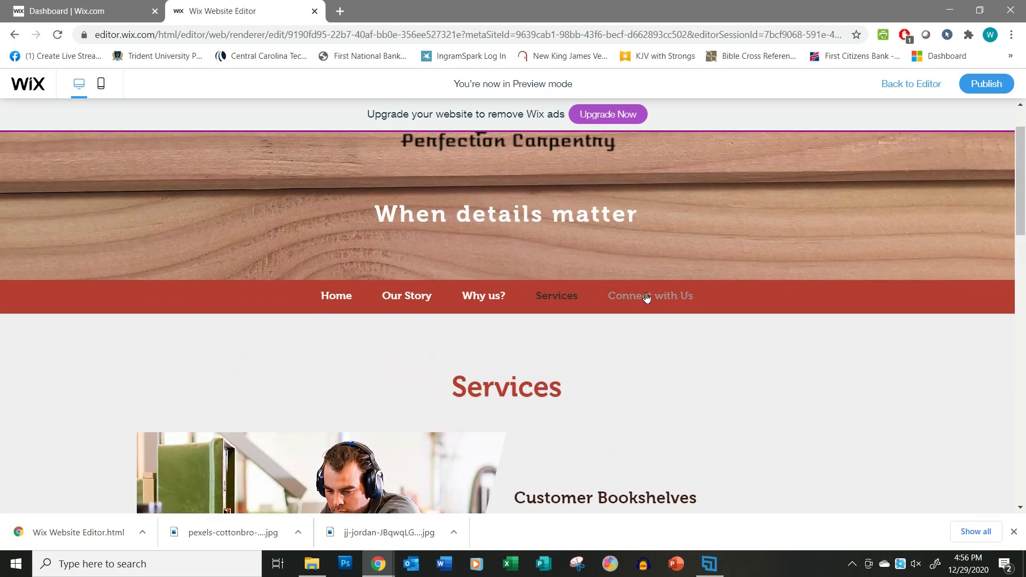
{"action": "left_click", "coordinate": [646, 297]}
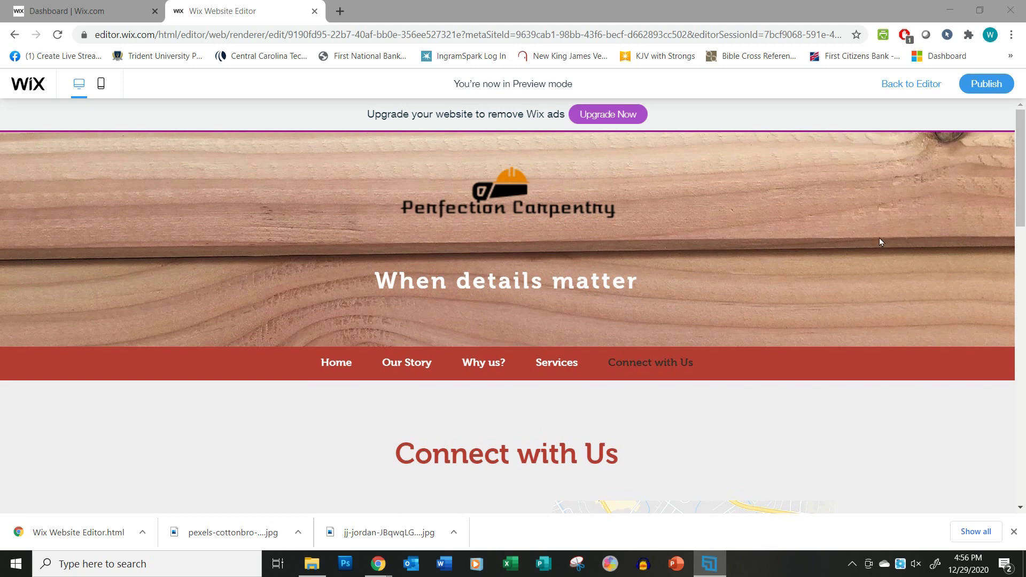
{"action": "left_click", "coordinate": [908, 84]}
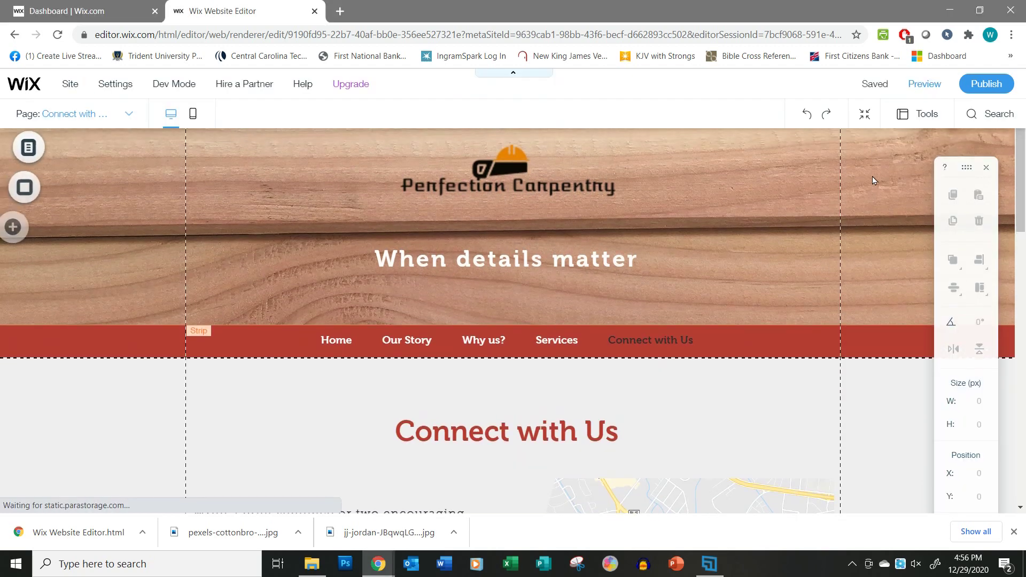
Publish the Perfection Carpentry site live and close the Congratulations confirmation.
{"action": "left_click", "coordinate": [986, 84]}
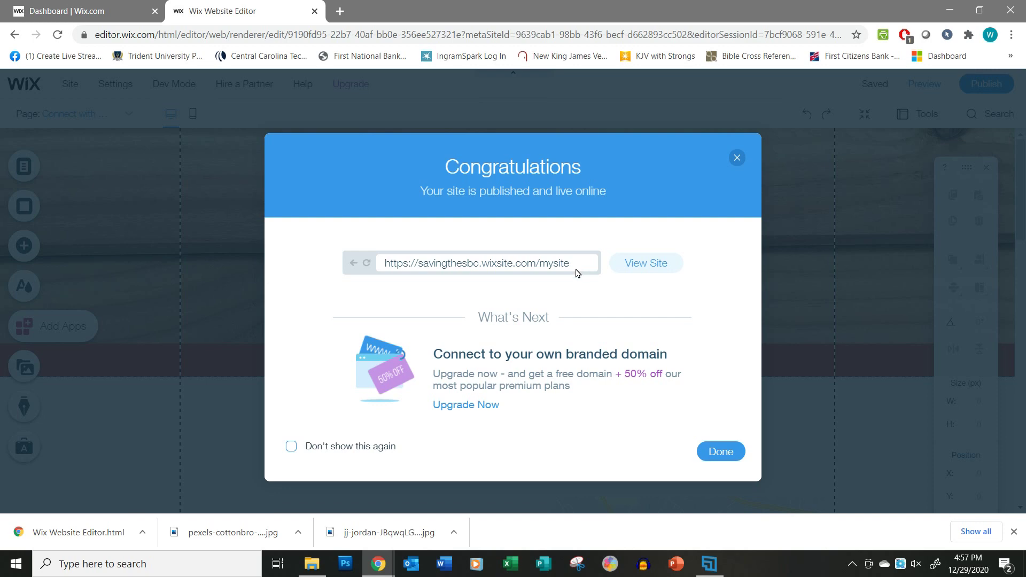
{"action": "left_click", "coordinate": [723, 451]}
{"action": "left_click", "coordinate": [695, 565]}
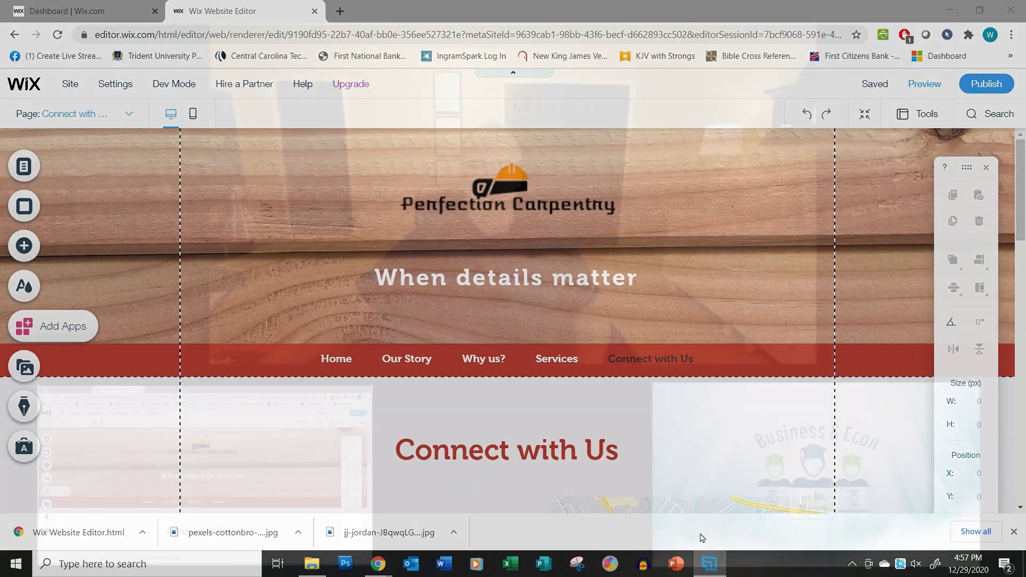